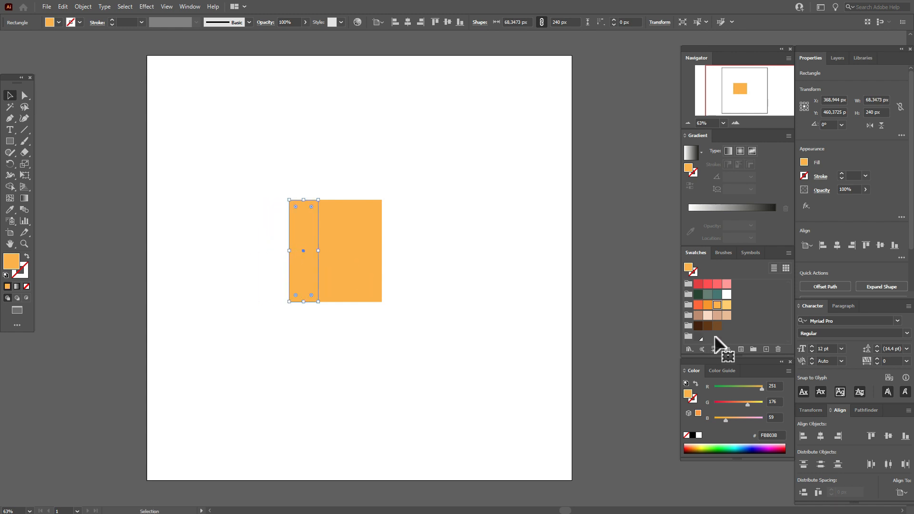
- Recolour the narrow left strip FFCC66 and place a copy flush against the square's right edge, filled with F79520
{"action": "left_click", "coordinate": [726, 306]}
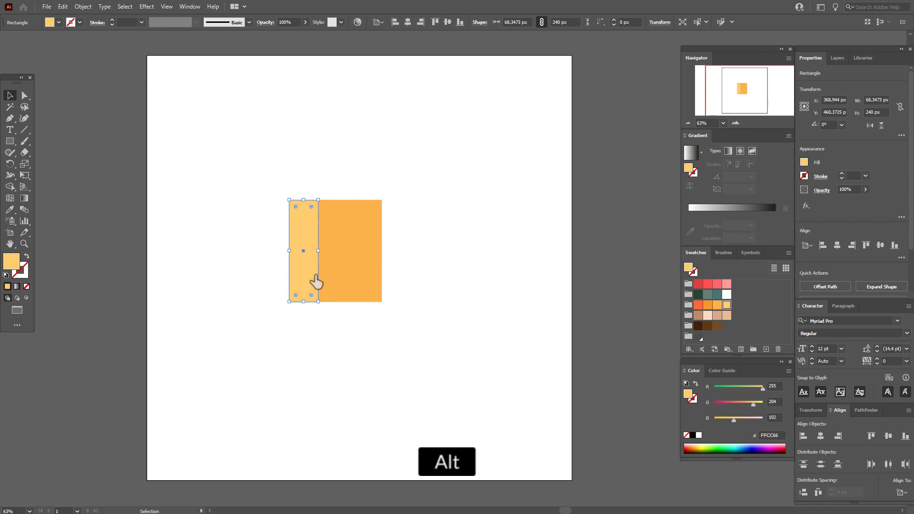
{"action": "left_click_drag", "start_coordinate": [315, 281], "coordinate": [406, 275]}
{"action": "left_click", "coordinate": [708, 305]}
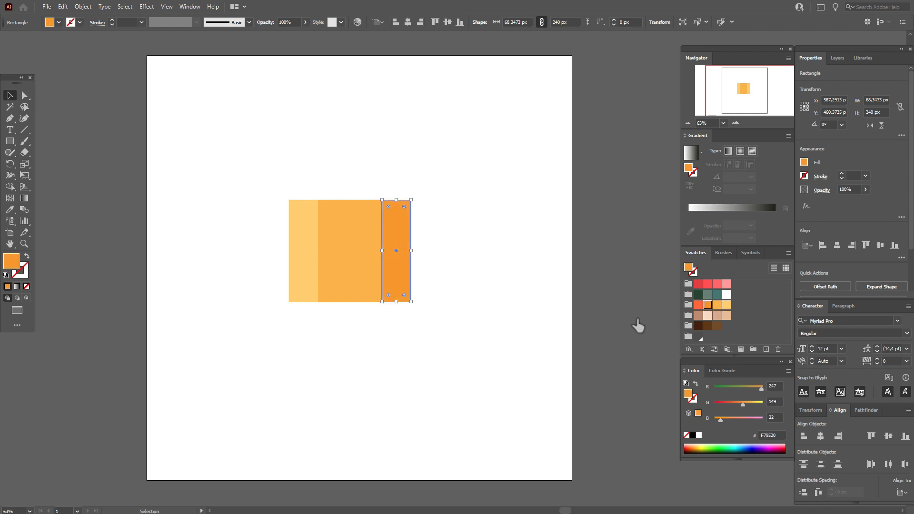
{"action": "left_click", "coordinate": [627, 331]}
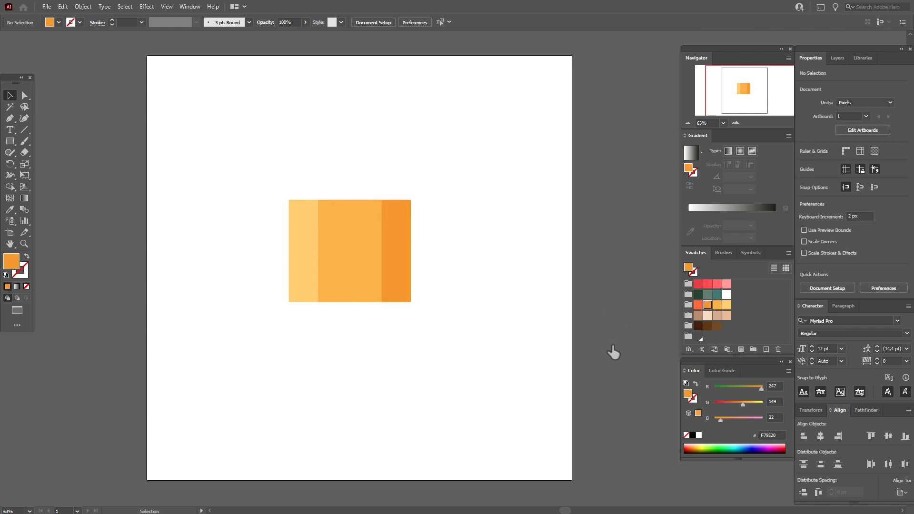
- Draw a pink FF6666 rectangle directly below the orange strips, spanning their full width, about 287 px wide and 158 px tall
{"action": "left_click", "coordinate": [721, 285]}
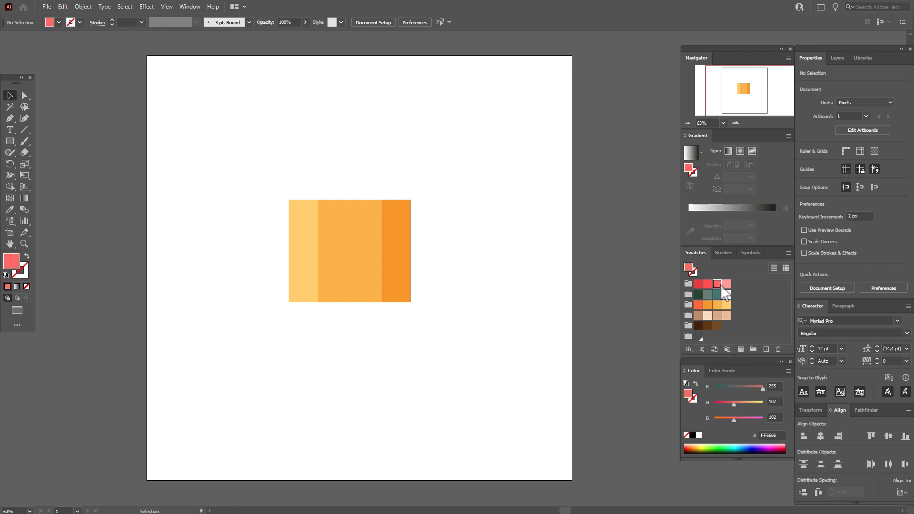
{"action": "left_click", "coordinate": [10, 141]}
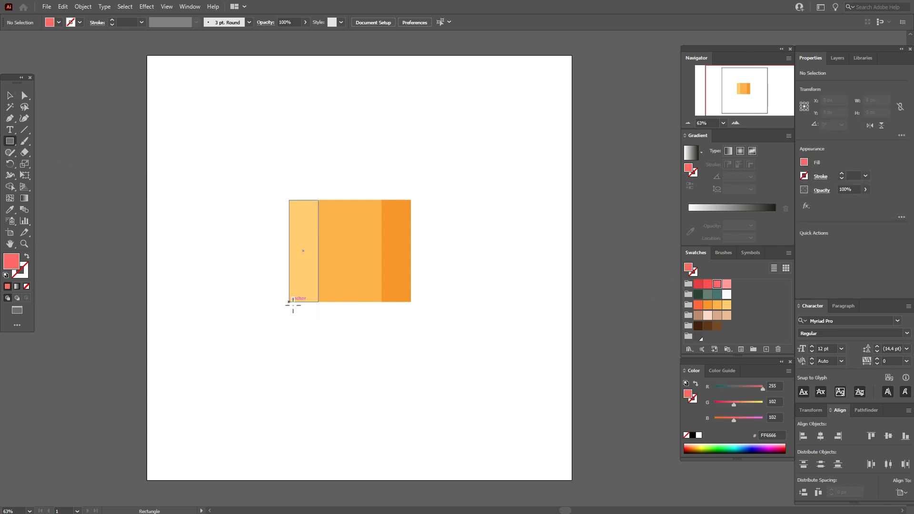
{"action": "left_click_drag", "start_coordinate": [294, 306], "coordinate": [416, 363]}
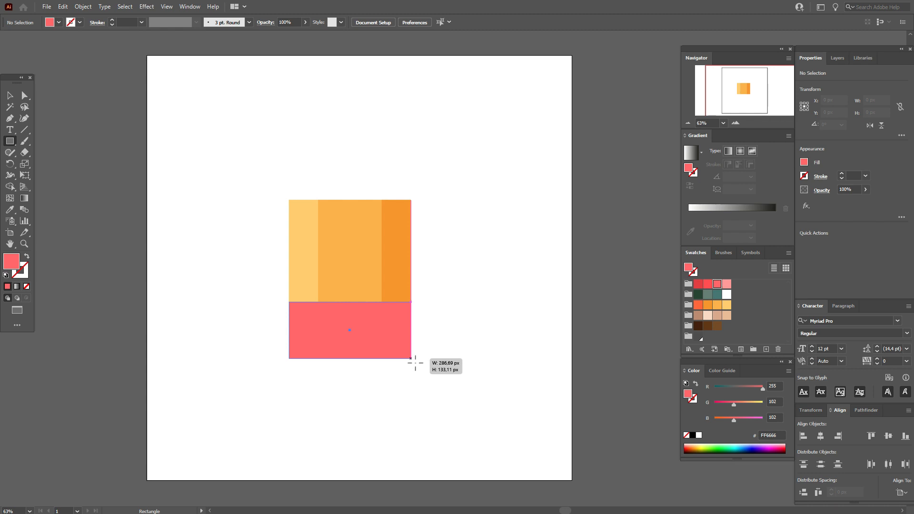
{"action": "left_click_drag", "start_coordinate": [415, 363], "coordinate": [415, 363]}
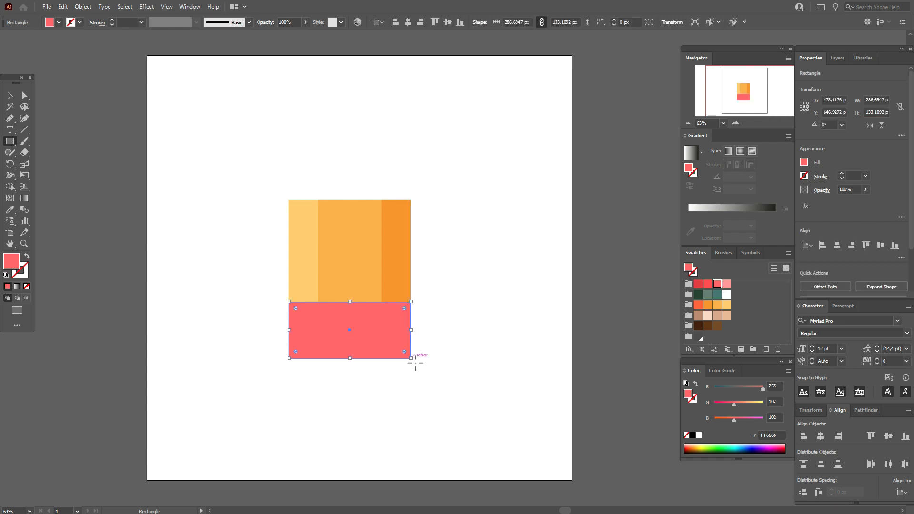
{"action": "key", "text": "v"}
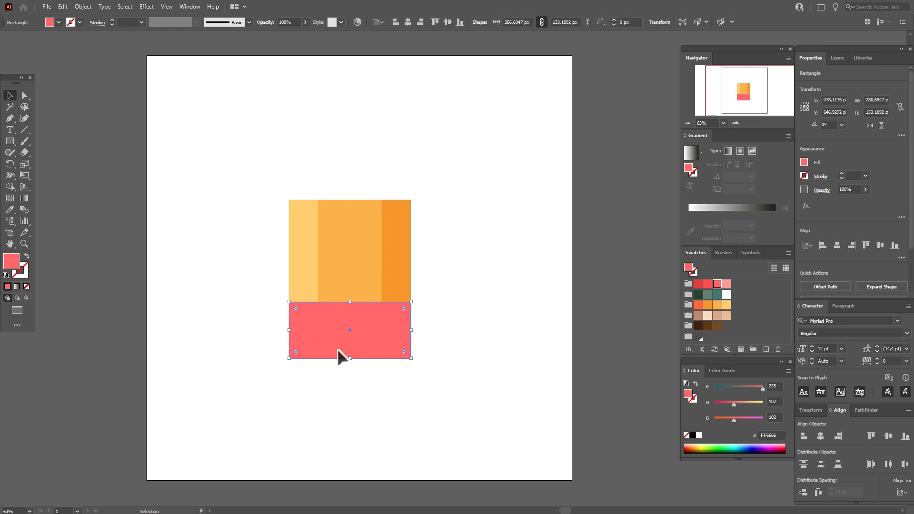
{"action": "left_click_drag", "start_coordinate": [354, 365], "coordinate": [355, 370]}
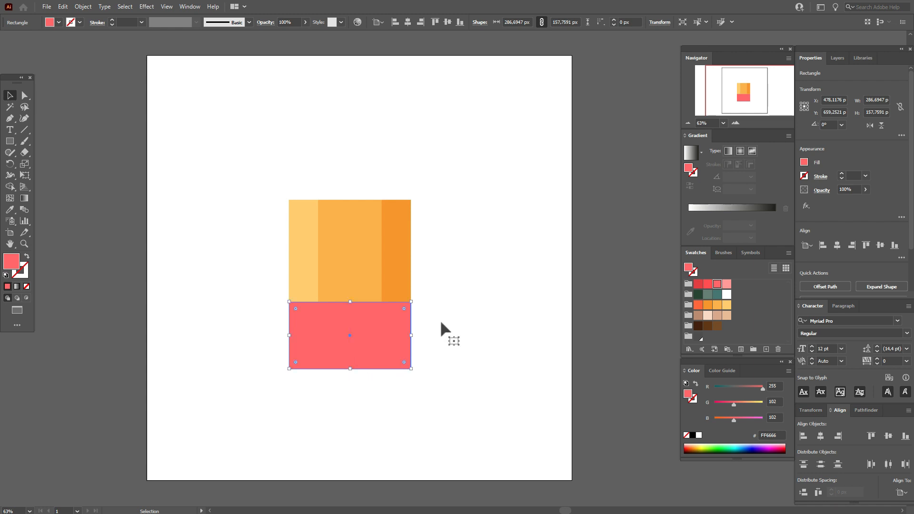
- Warp the pink rectangle with a horizontal Arc Lower effect at 18% bend and expand its appearance
{"action": "left_click", "coordinate": [154, 7]}
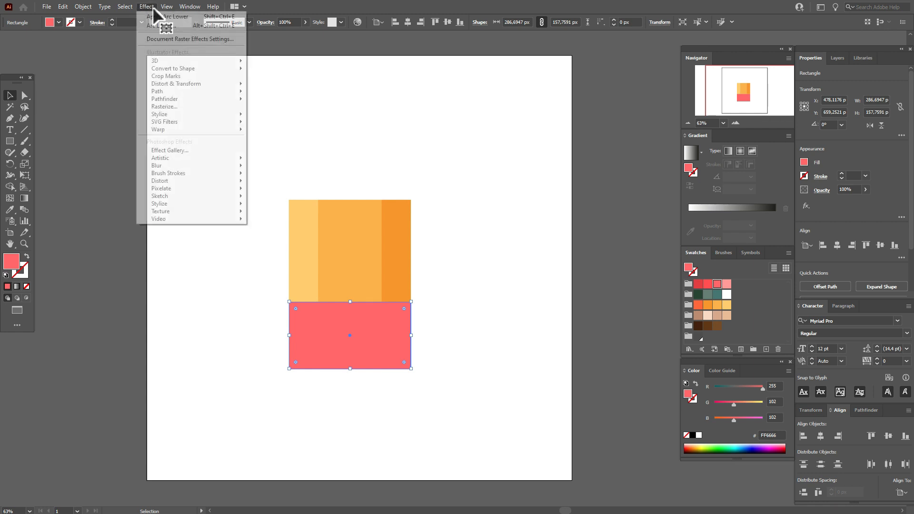
{"action": "mouse_move", "coordinate": [192, 133]}
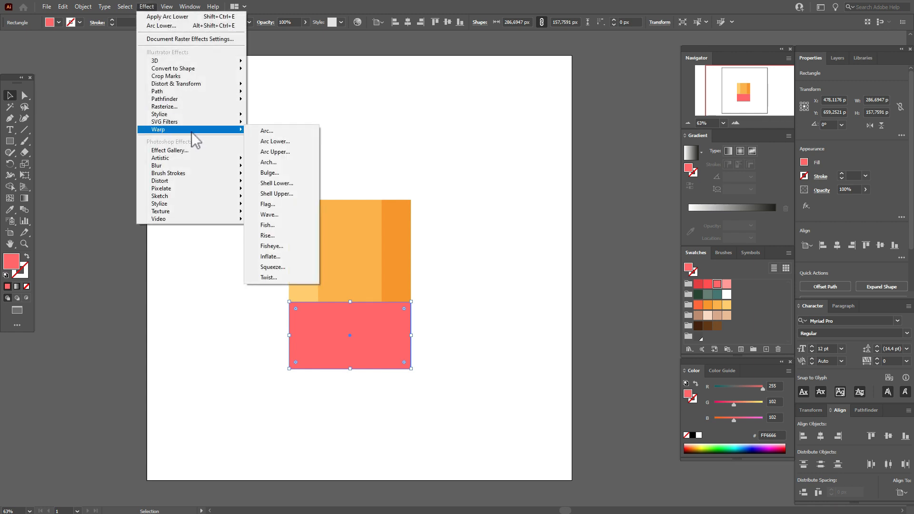
{"action": "left_click", "coordinate": [289, 142]}
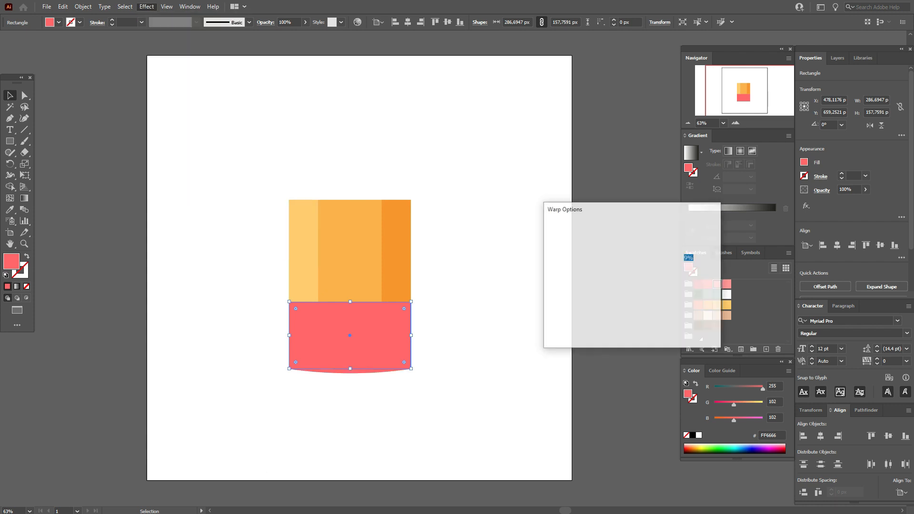
{"action": "left_click_drag", "start_coordinate": [638, 261], "coordinate": [644, 262]}
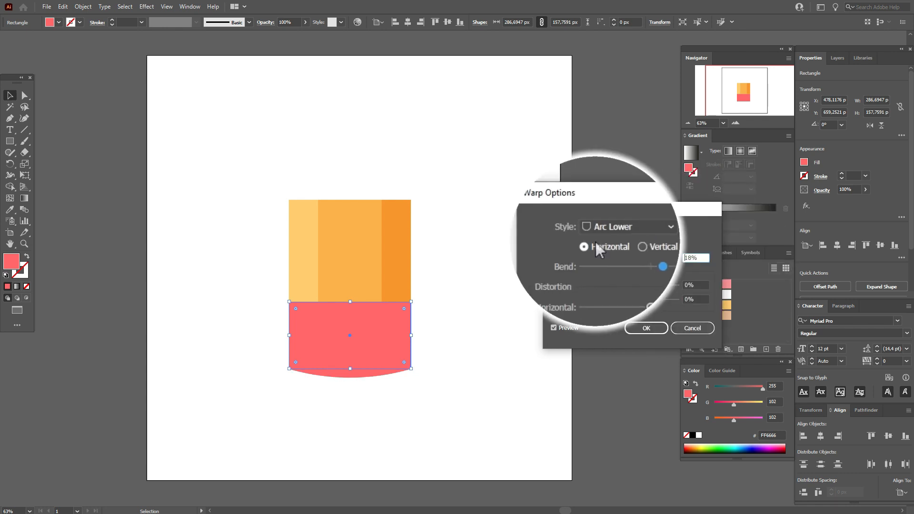
{"action": "left_click", "coordinate": [656, 331]}
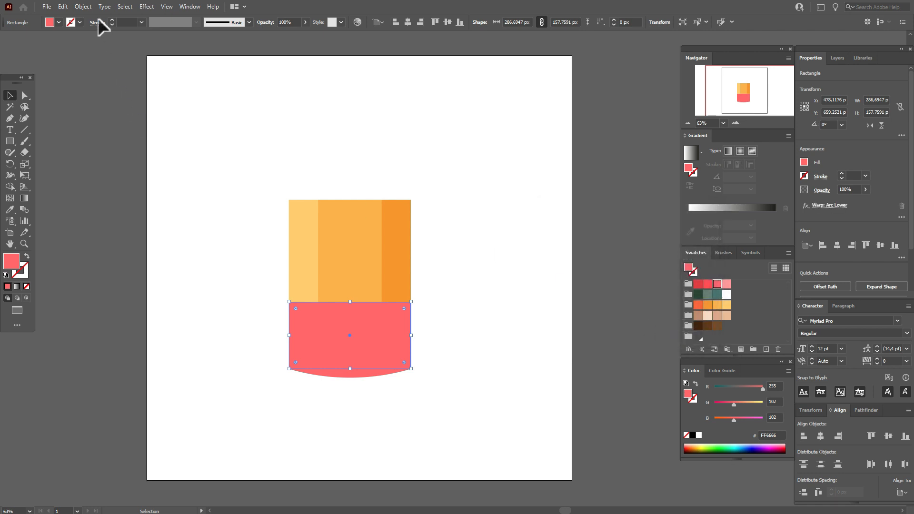
{"action": "left_click", "coordinate": [83, 6]}
{"action": "left_click", "coordinate": [128, 129]}
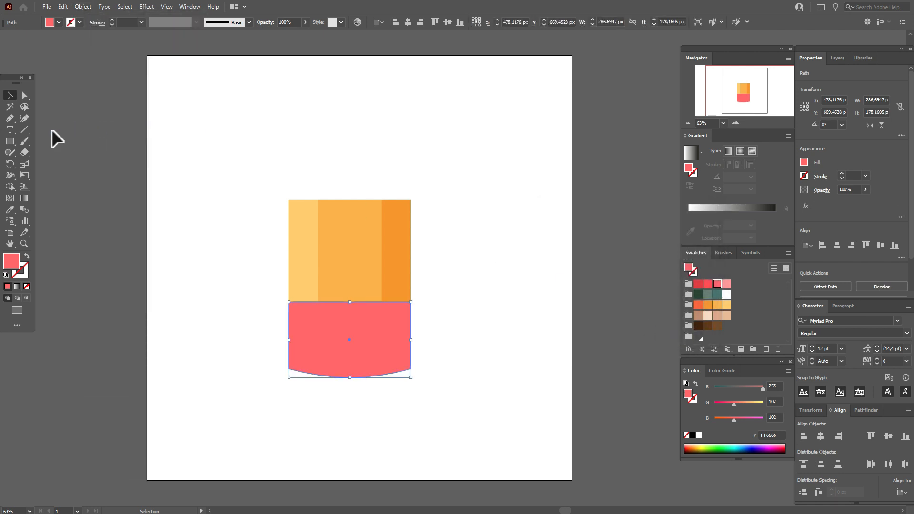
- Round the two lower corners of the pink shape equally into broad curves
{"action": "left_click", "coordinate": [25, 96]}
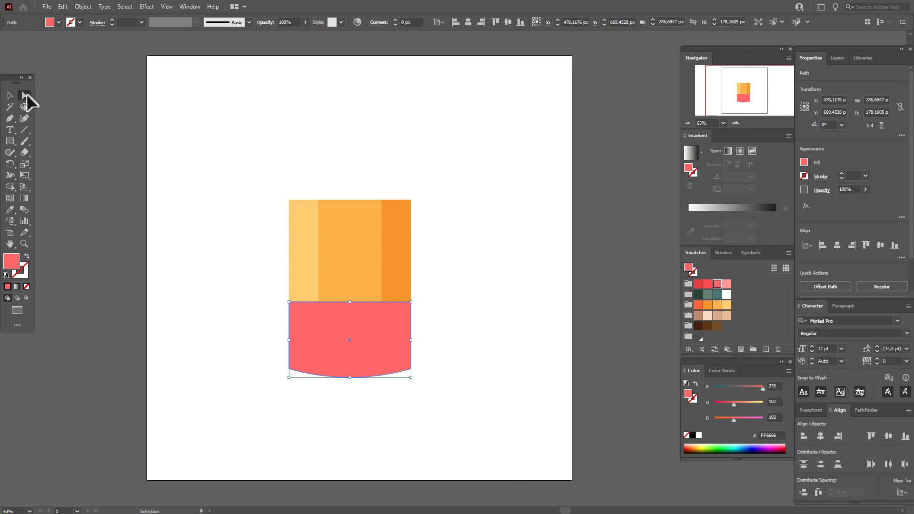
{"action": "left_click", "coordinate": [290, 368]}
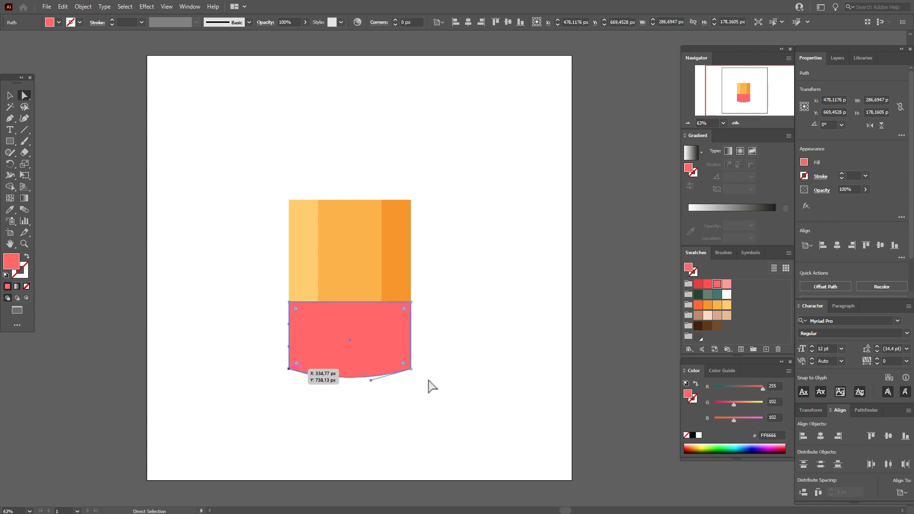
{"action": "left_click", "coordinate": [411, 369], "text": "shift"}
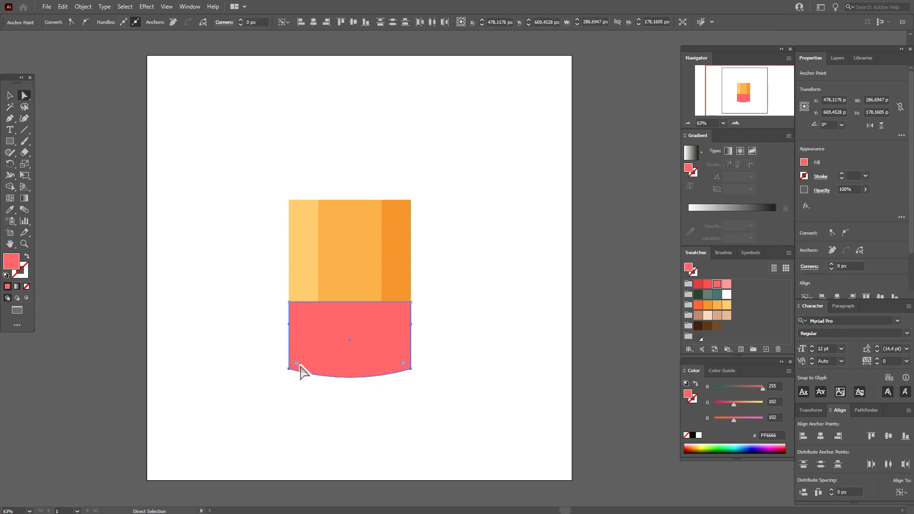
{"action": "left_click_drag", "start_coordinate": [299, 366], "coordinate": [316, 350]}
{"action": "left_click", "coordinate": [10, 95]}
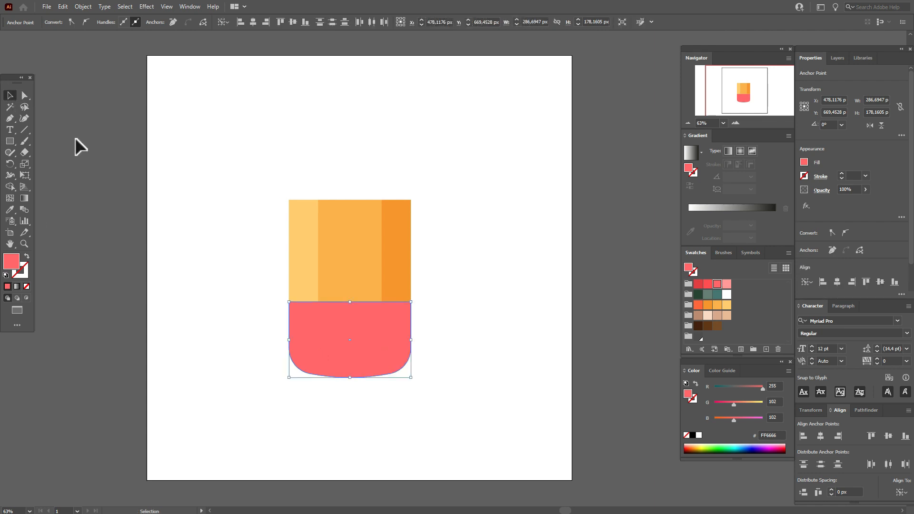
{"action": "left_click", "coordinate": [193, 199]}
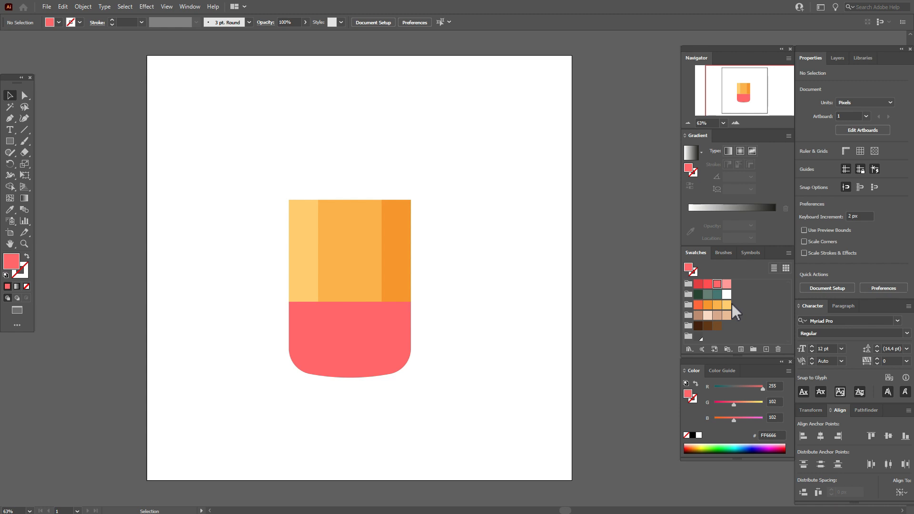
- Draw a grey-green 657F76 band about 287 px wide across the orange-pink joint, then lower its upper edge slightly
{"action": "left_click", "coordinate": [708, 295]}
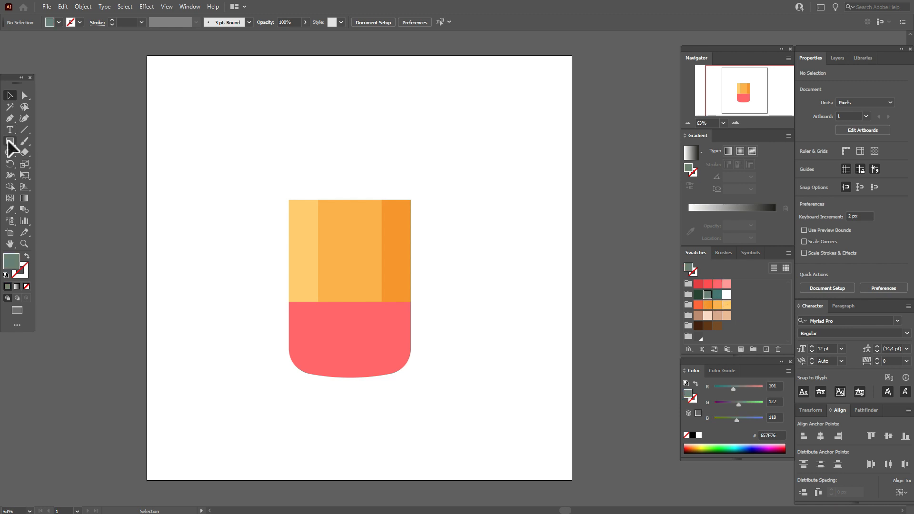
{"action": "left_click", "coordinate": [10, 141]}
{"action": "left_click_drag", "start_coordinate": [289, 291], "coordinate": [417, 341]}
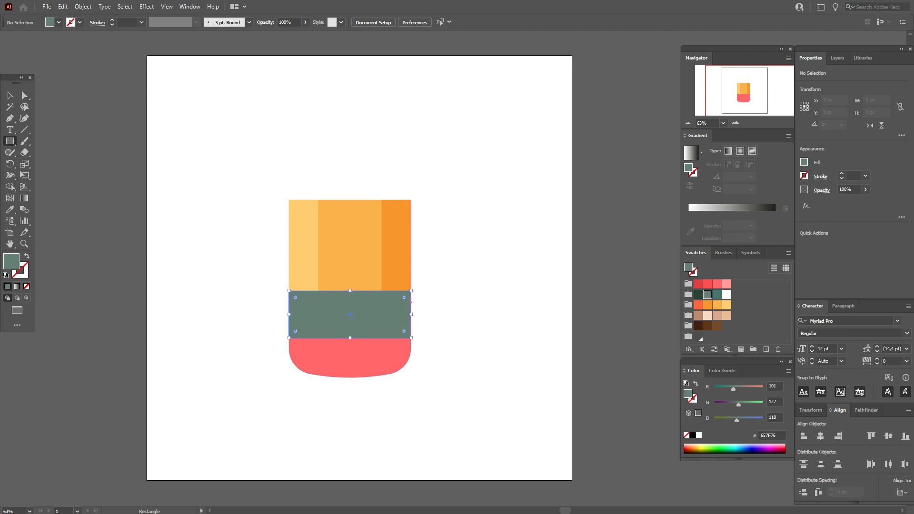
{"action": "key", "text": "v"}
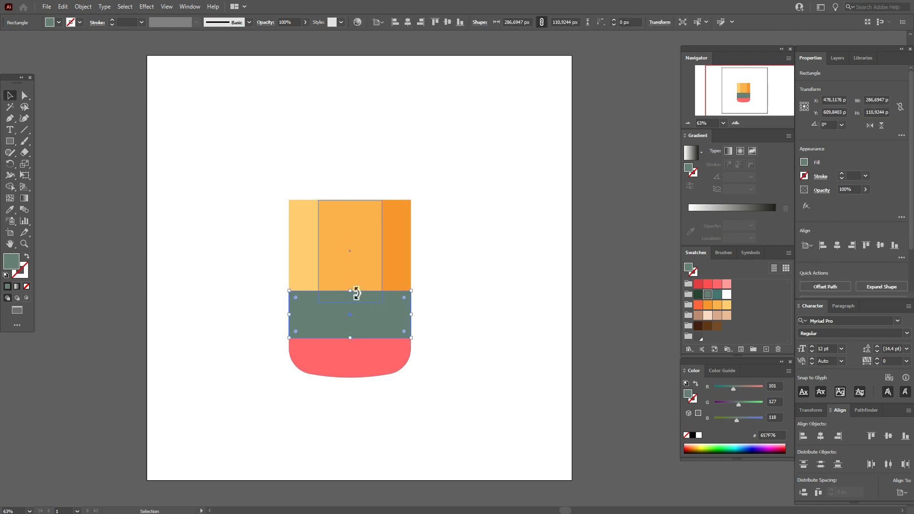
{"action": "left_click_drag", "start_coordinate": [353, 292], "coordinate": [358, 303]}
{"action": "left_click", "coordinate": [630, 310]}
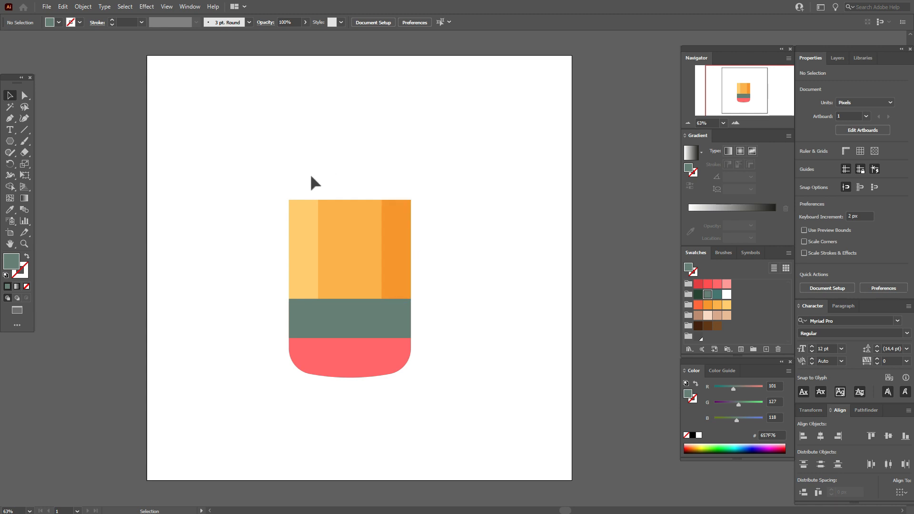
- Warp the three orange strips with a horizontal Arc Upper effect at 35% bend and expand their appearance
{"action": "mouse_move", "coordinate": [273, 188]}
{"action": "left_mouse_down"}
{"action": "mouse_move", "coordinate": [340, 197]}
{"action": "mouse_move", "coordinate": [443, 236]}
{"action": "left_mouse_up"}
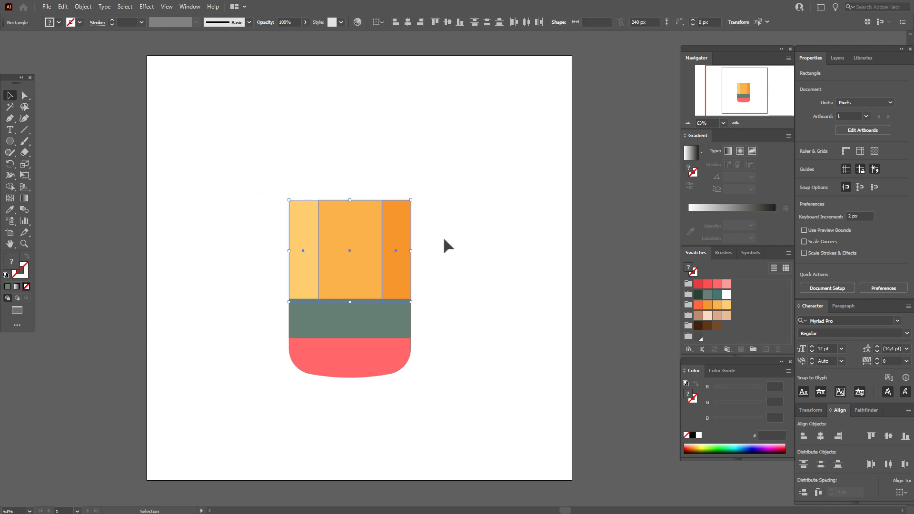
{"action": "left_click", "coordinate": [147, 7]}
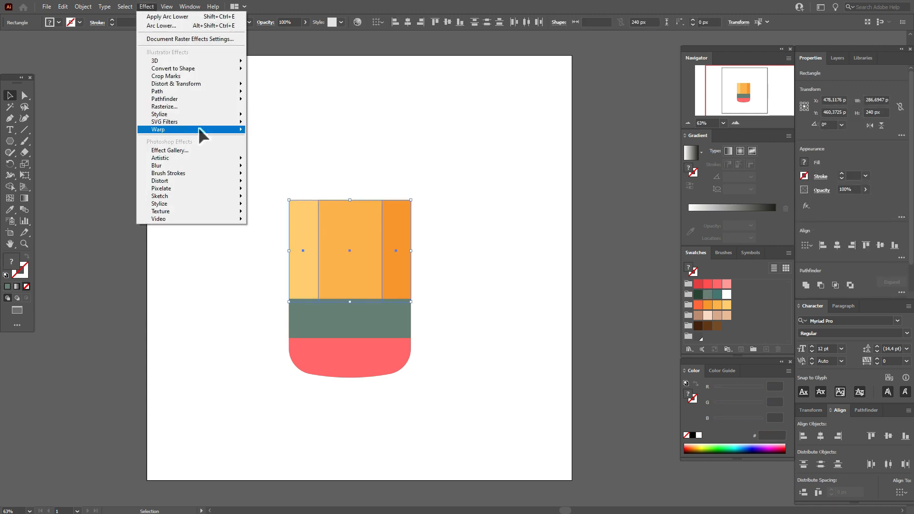
{"action": "mouse_move", "coordinate": [199, 129]}
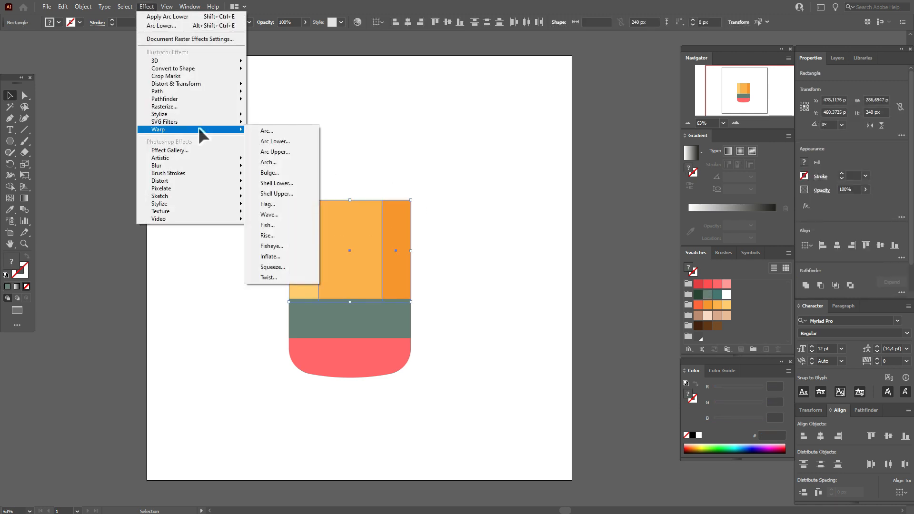
{"action": "left_click", "coordinate": [277, 153]}
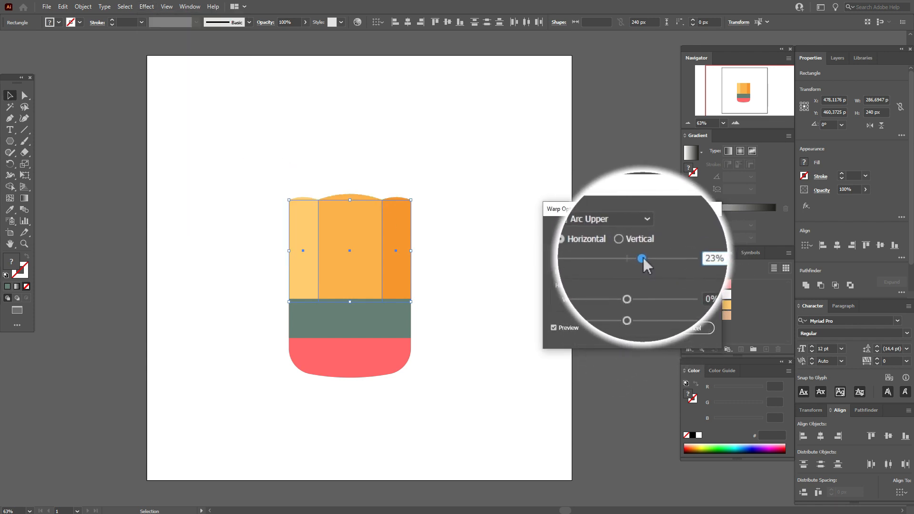
{"action": "left_click_drag", "start_coordinate": [643, 258], "coordinate": [649, 258]}
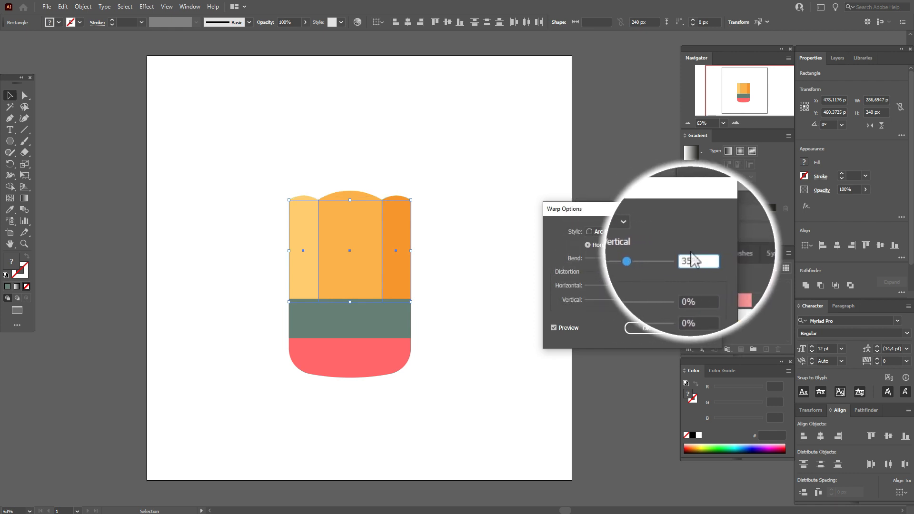
{"action": "left_click", "coordinate": [659, 325]}
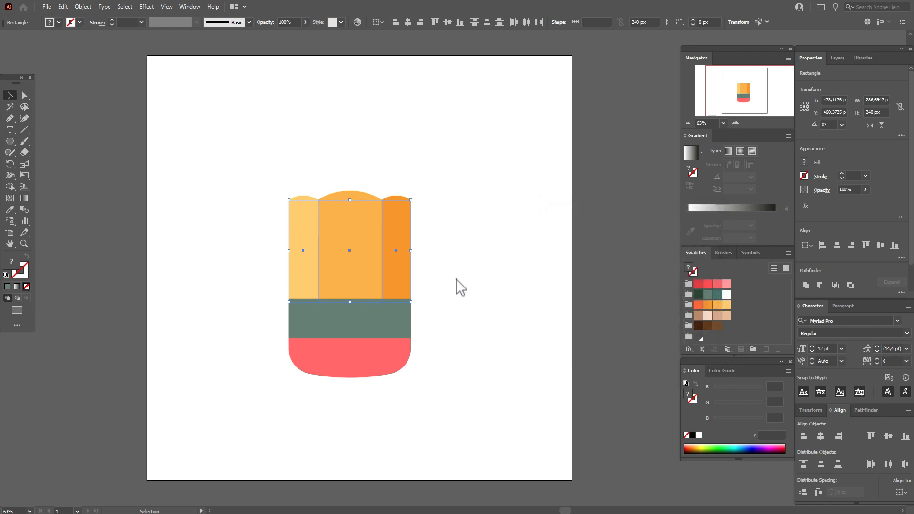
{"action": "left_click", "coordinate": [83, 6]}
{"action": "left_click", "coordinate": [122, 134]}
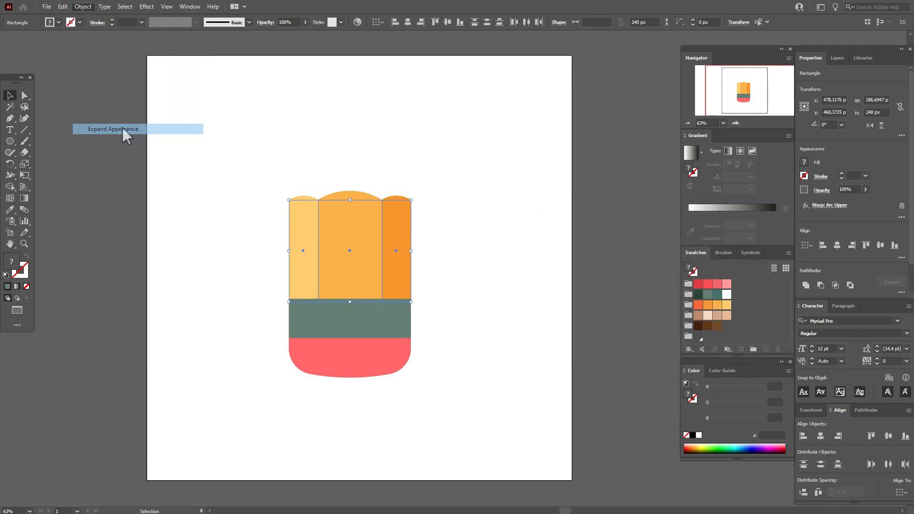
{"action": "left_click", "coordinate": [490, 209]}
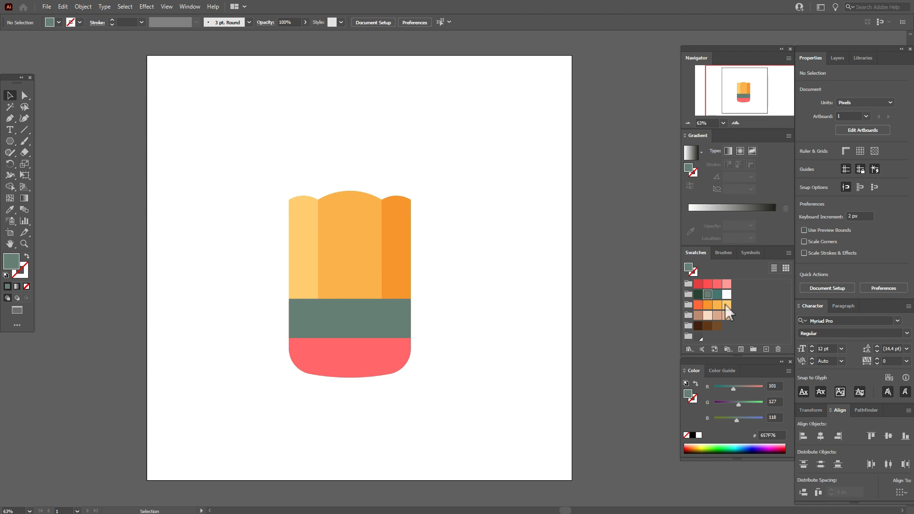
- Create a peach F9DAC5 three-sided polygon with a 50 px radius in the empty area above the pencil body
{"action": "left_click", "coordinate": [710, 318]}
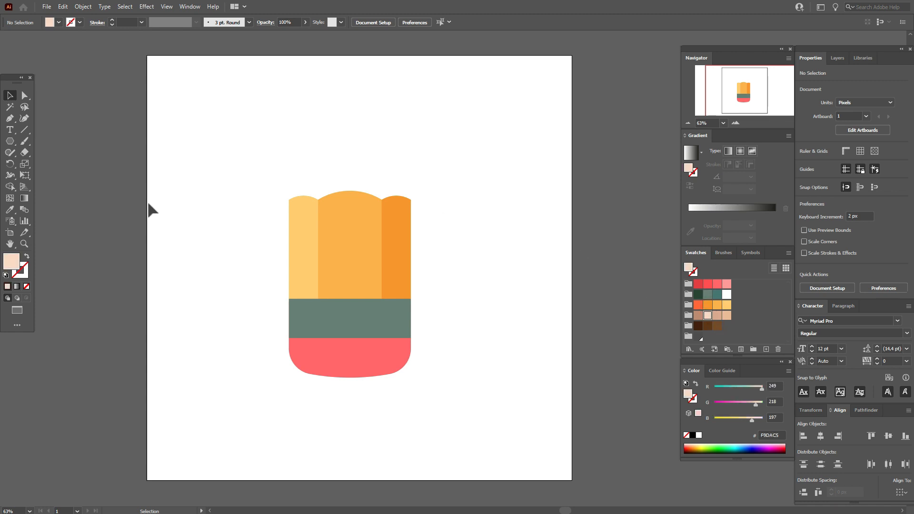
{"action": "left_click", "coordinate": [9, 142]}
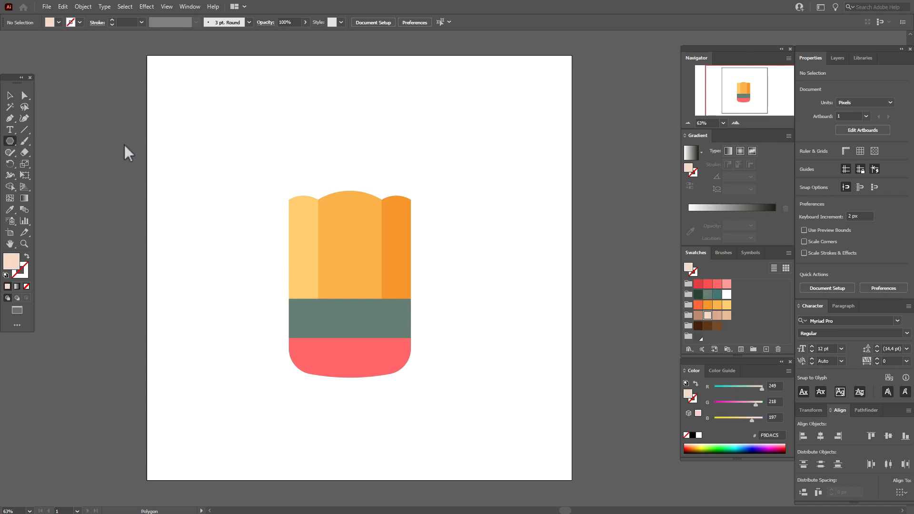
{"action": "left_click", "coordinate": [247, 151]}
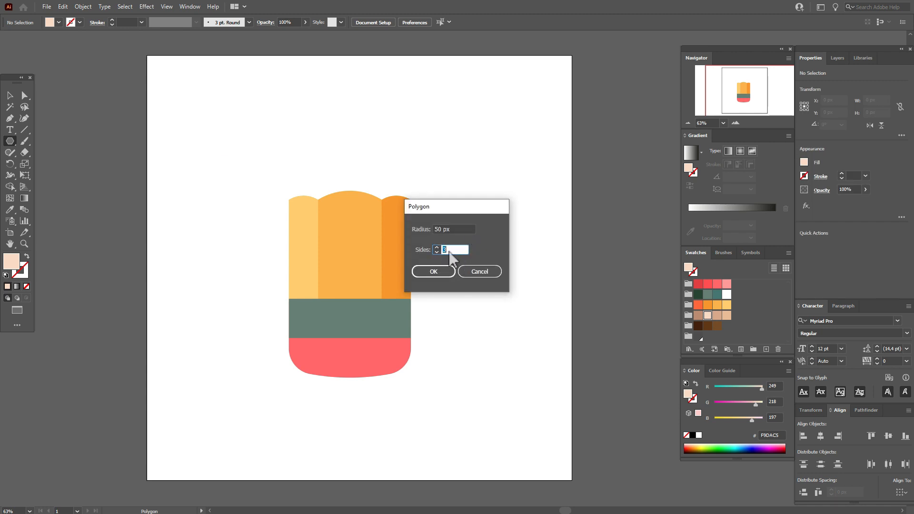
{"action": "left_click", "coordinate": [448, 268]}
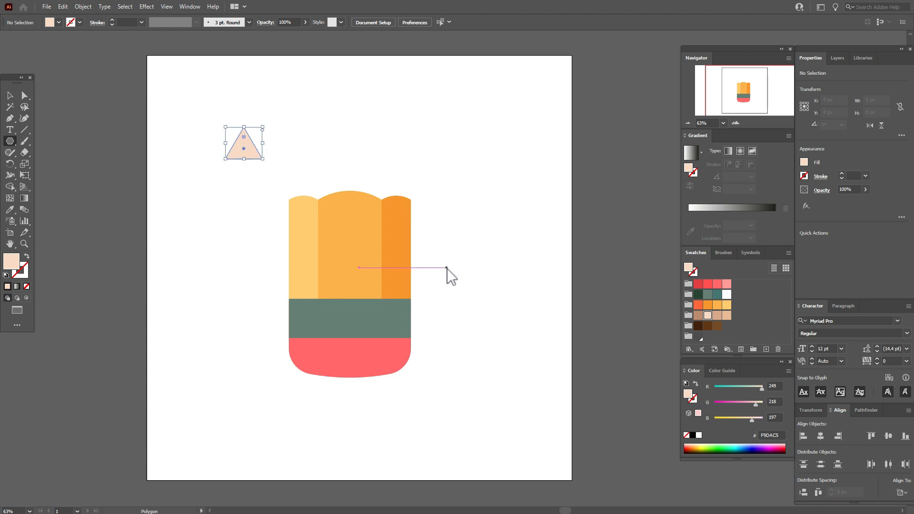
- Enlarge and flatten the peach triangle to about 289 × 164 px, seating its base over the upper end of the orange body
{"action": "key", "text": "v"}
{"action": "key", "text": "shift"}
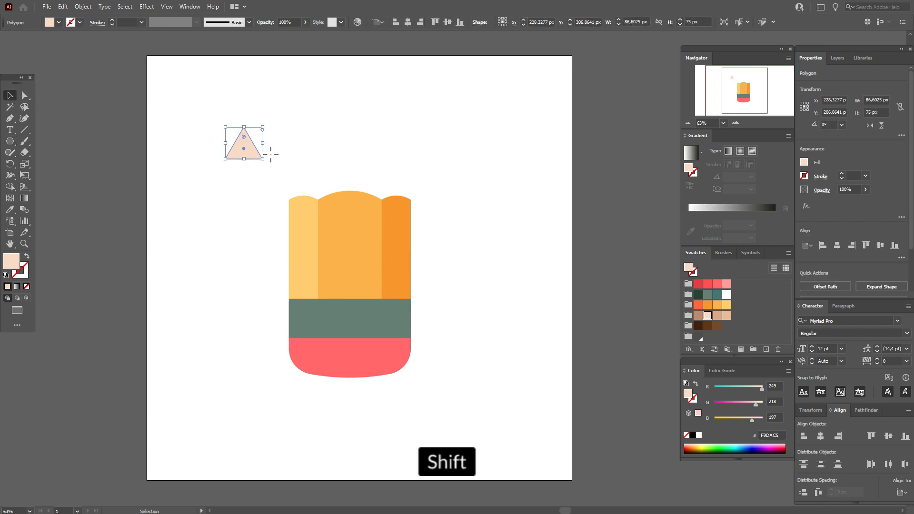
{"action": "mouse_move", "coordinate": [271, 154]}
{"action": "left_mouse_down"}
{"action": "mouse_move", "coordinate": [372, 175]}
{"action": "mouse_move", "coordinate": [324, 151]}
{"action": "mouse_move", "coordinate": [350, 150]}
{"action": "left_mouse_up"}
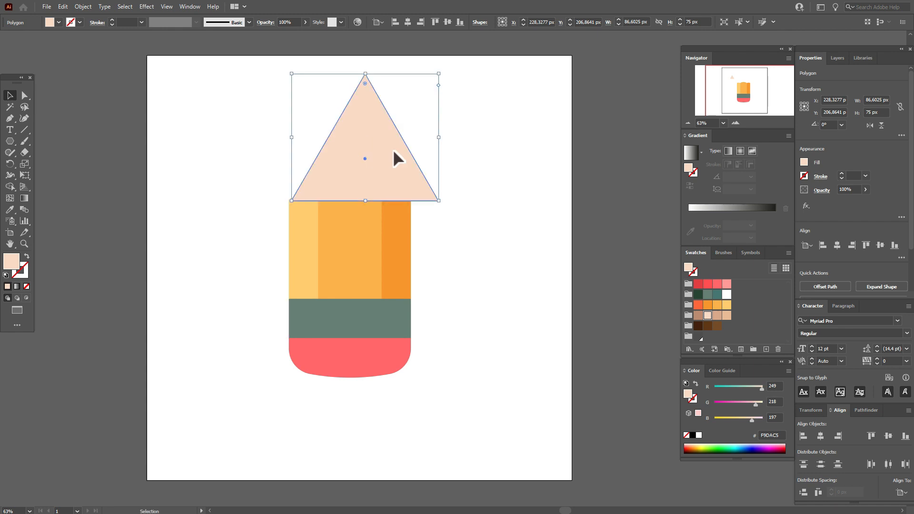
{"action": "key", "text": "shift"}
{"action": "left_click_drag", "start_coordinate": [439, 137], "coordinate": [415, 138]}
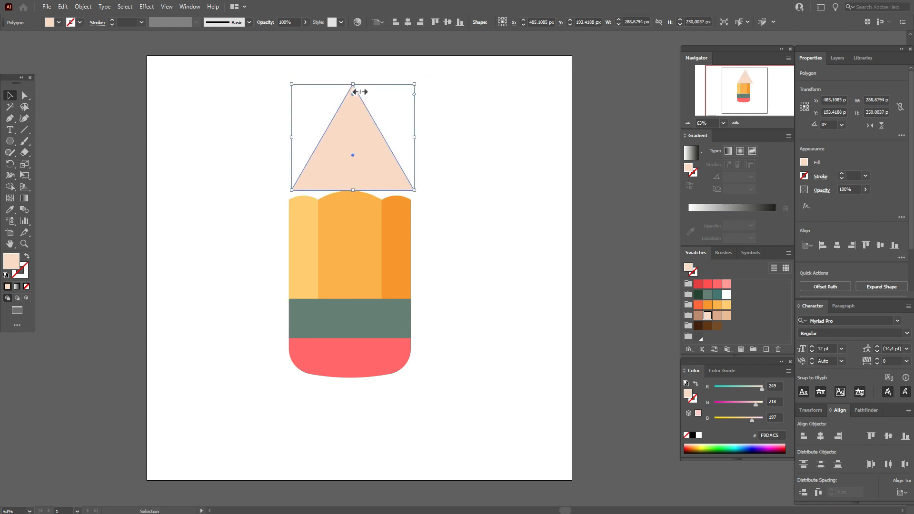
{"action": "left_click_drag", "start_coordinate": [352, 85], "coordinate": [353, 129]}
{"action": "left_click_drag", "start_coordinate": [366, 171], "coordinate": [371, 170]}
- Send the peach triangle to the back, behind the orange strips
{"action": "right_click", "coordinate": [370, 170]}
{"action": "mouse_move", "coordinate": [443, 346]}
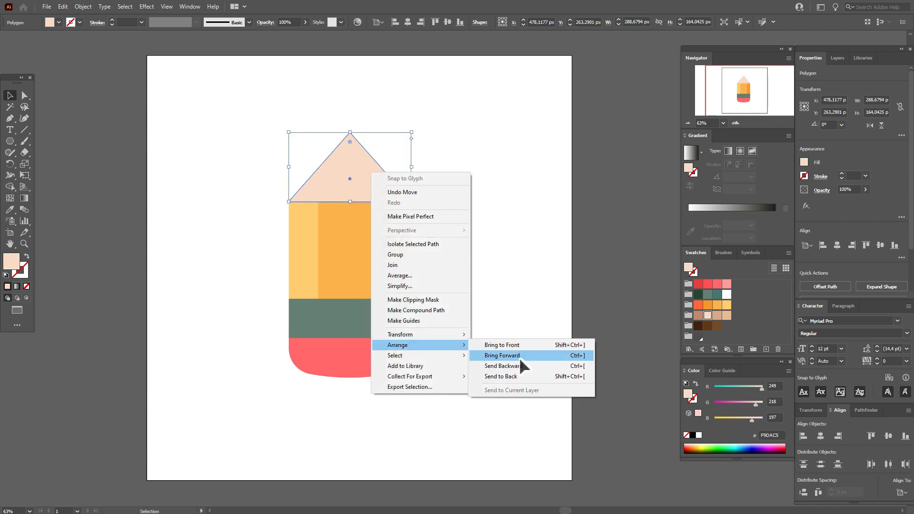
{"action": "left_click", "coordinate": [521, 376]}
{"action": "left_click", "coordinate": [493, 272]}
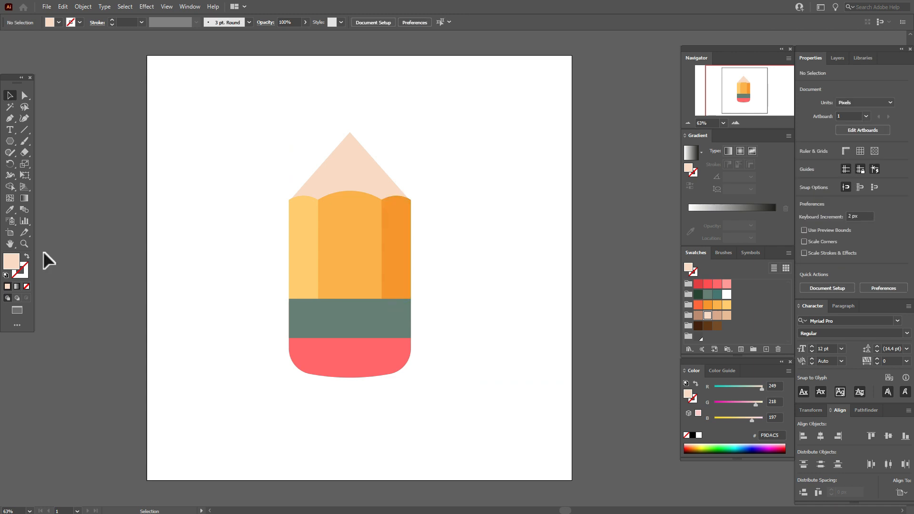
- Align the triangle's base with the scalloped corners of the orange body and narrow it to the body's width
{"action": "left_click", "coordinate": [25, 244]}
{"action": "mouse_move", "coordinate": [410, 213]}
{"action": "left_mouse_down"}
{"action": "mouse_move", "coordinate": [442, 242]}
{"action": "mouse_move", "coordinate": [443, 261]}
{"action": "left_mouse_up"}
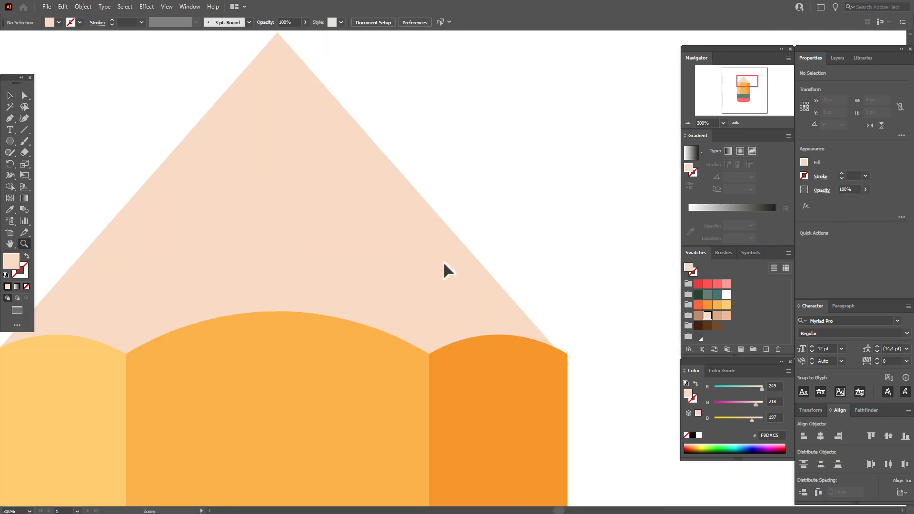
{"action": "left_click", "coordinate": [9, 244]}
{"action": "mouse_move", "coordinate": [288, 350]}
{"action": "left_mouse_down"}
{"action": "mouse_move", "coordinate": [361, 321]}
{"action": "mouse_move", "coordinate": [368, 327]}
{"action": "left_mouse_up"}
{"action": "left_click", "coordinate": [10, 95]}
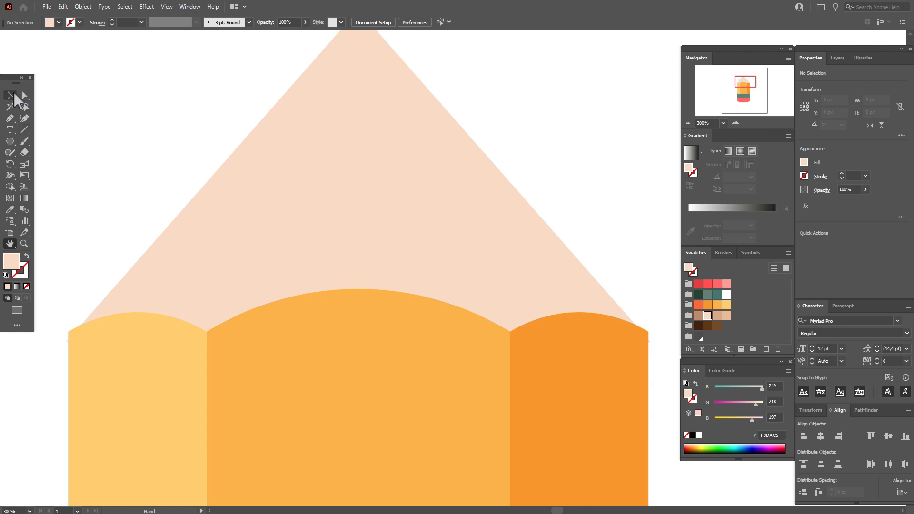
{"action": "left_click_drag", "start_coordinate": [283, 252], "coordinate": [284, 246]}
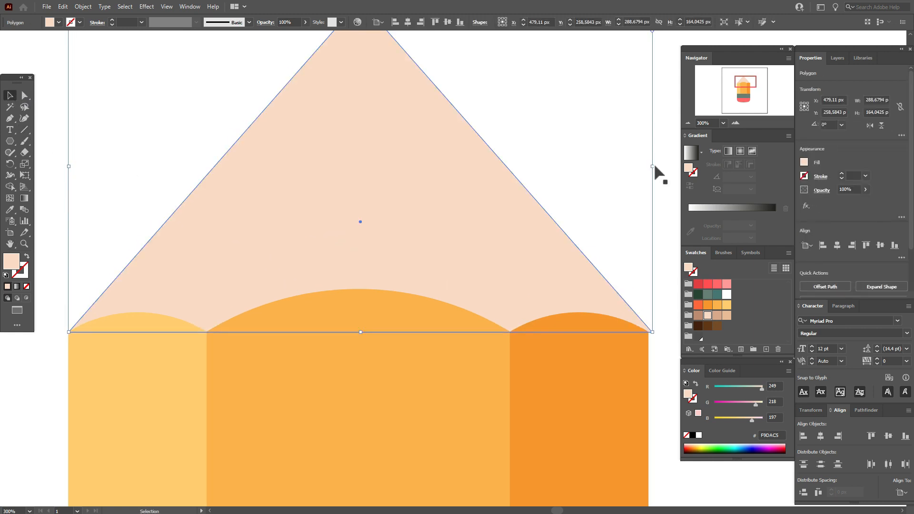
{"action": "left_click_drag", "start_coordinate": [653, 166], "coordinate": [649, 166]}
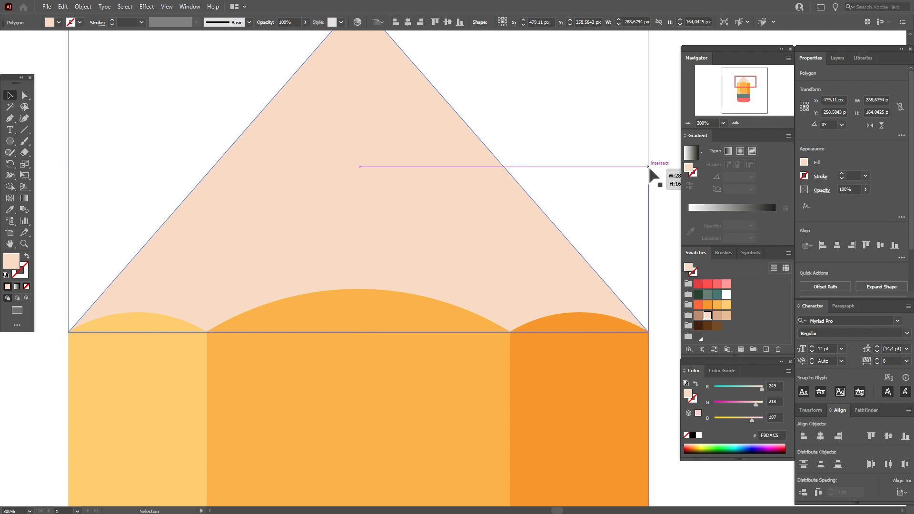
{"action": "left_click", "coordinate": [659, 209]}
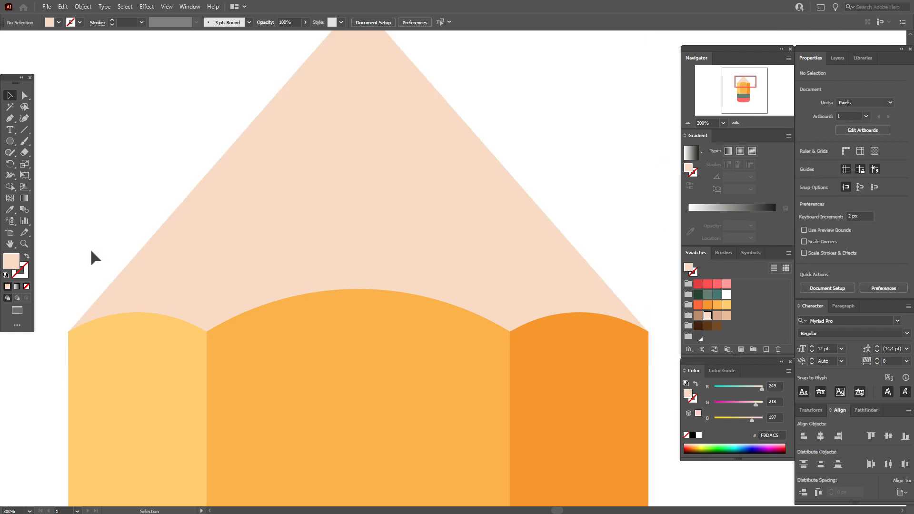
- Round the peach triangle's apex with a corner radius of about 33 px
{"action": "key", "text": "ctrl+0"}
{"action": "left_click", "coordinate": [24, 95]}
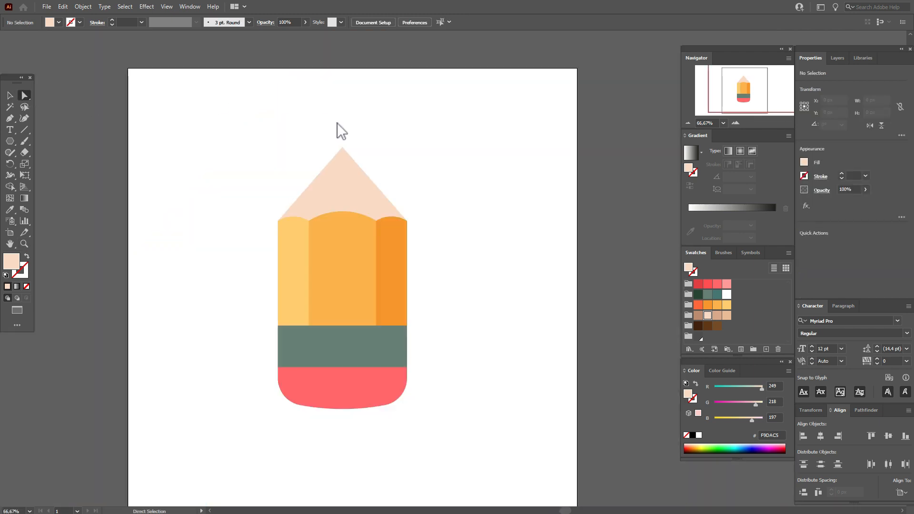
{"action": "left_click", "coordinate": [343, 148]}
{"action": "left_click_drag", "start_coordinate": [343, 153], "coordinate": [346, 177]}
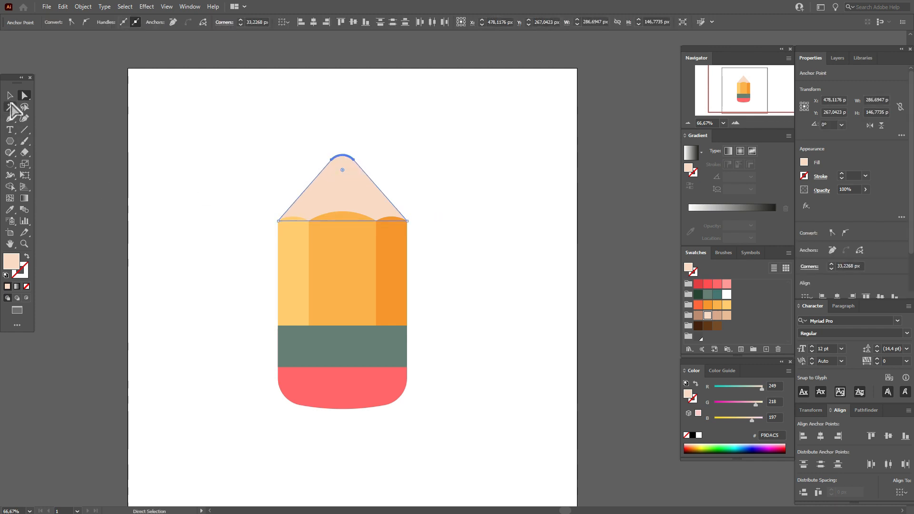
- Stretch the rounded peach tip upward to a height of about 175 px, keeping its base in place
{"action": "left_click", "coordinate": [10, 95]}
{"action": "left_click_drag", "start_coordinate": [343, 147], "coordinate": [343, 136]}
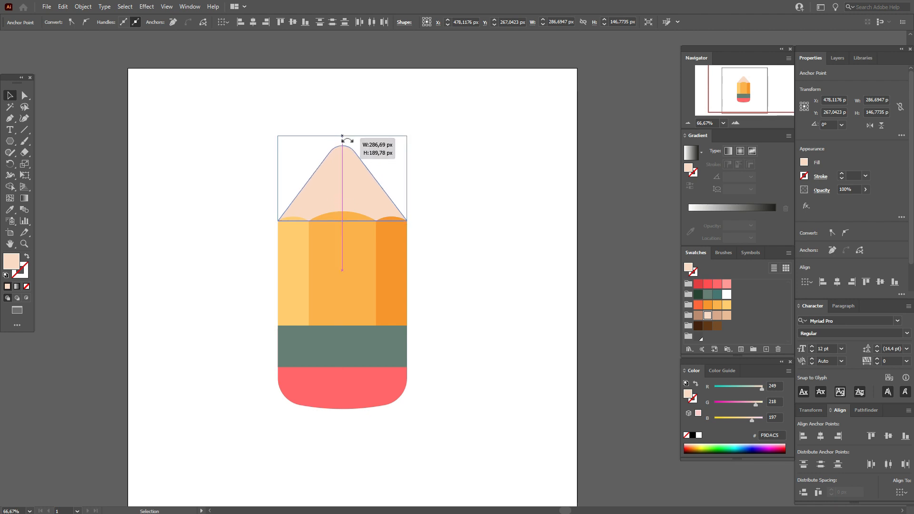
{"action": "left_click_drag", "start_coordinate": [342, 137], "coordinate": [350, 136]}
{"action": "left_click", "coordinate": [614, 200]}
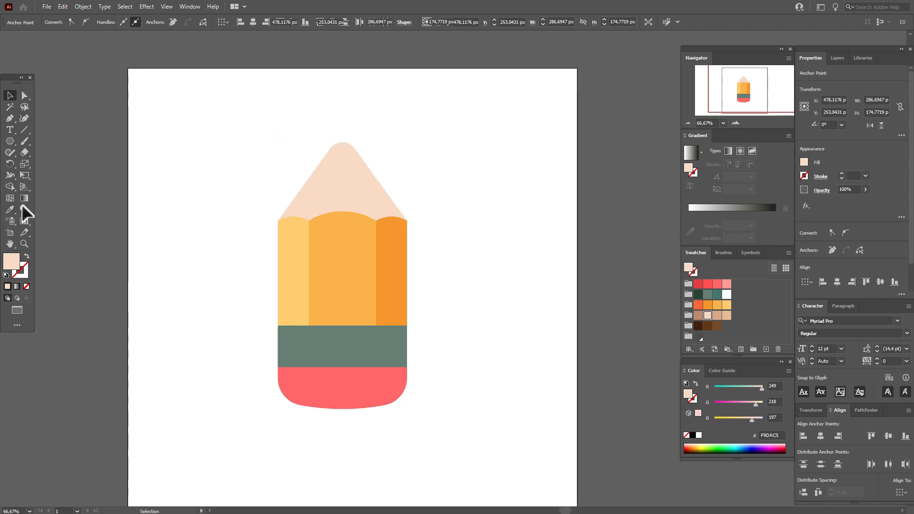
- Duplicate the peach tip in place, directly in front of the original
{"action": "left_click", "coordinate": [10, 243]}
{"action": "left_click_drag", "start_coordinate": [387, 318], "coordinate": [339, 306]}
{"action": "left_click", "coordinate": [10, 96]}
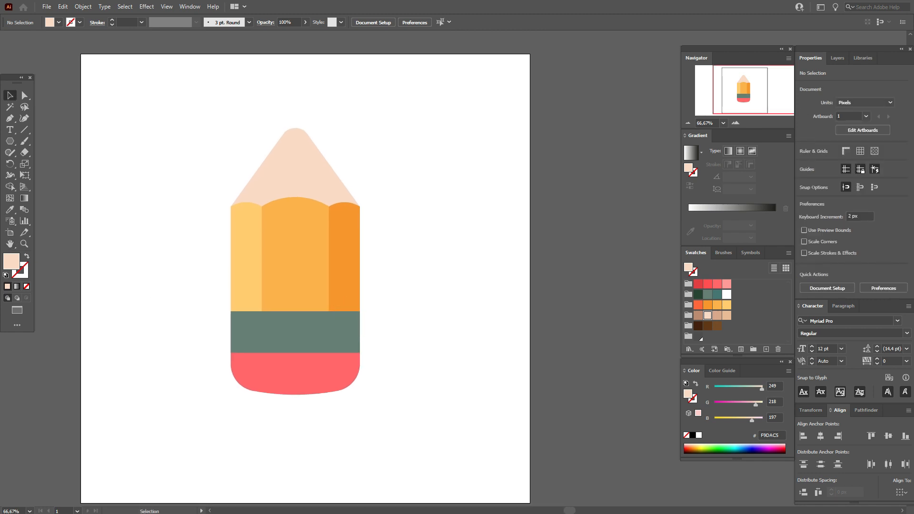
{"action": "left_click", "coordinate": [295, 171]}
{"action": "key", "text": "ctrl"}
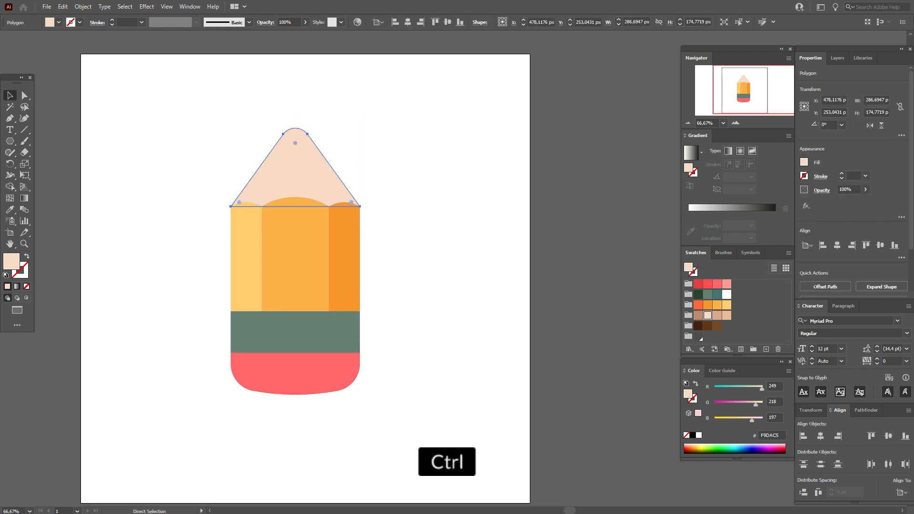
{"action": "key", "text": "ctrl+c"}
{"action": "key", "text": "ctrl+f"}
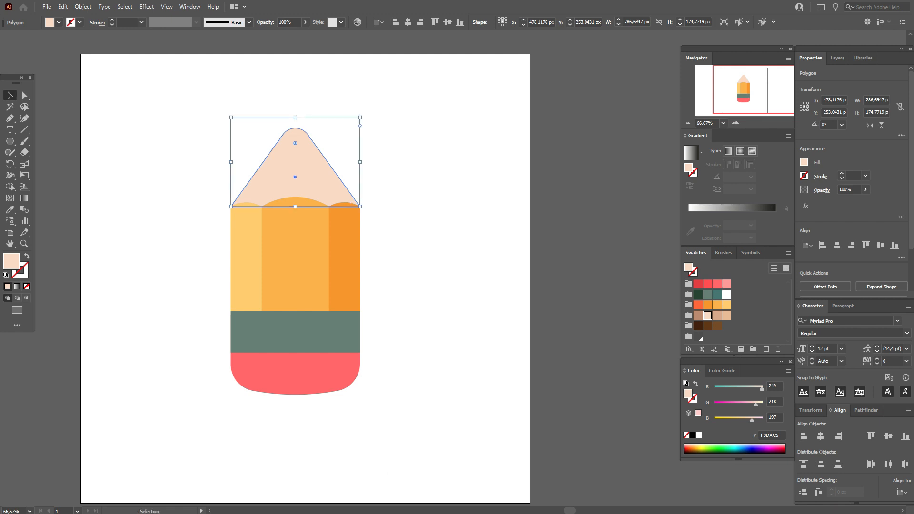
- Draw a rectangle about 317 × 116 px over the upper part of the peach tip and center it on the pencil
{"action": "left_click_drag", "start_coordinate": [10, 141], "coordinate": [53, 142]}
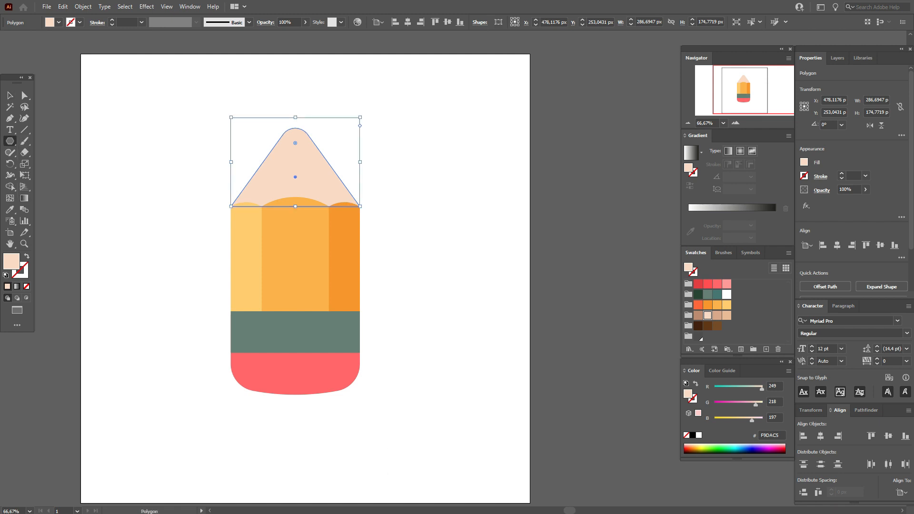
{"action": "left_click_drag", "start_coordinate": [228, 101], "coordinate": [374, 158]}
{"action": "left_click", "coordinate": [10, 96]}
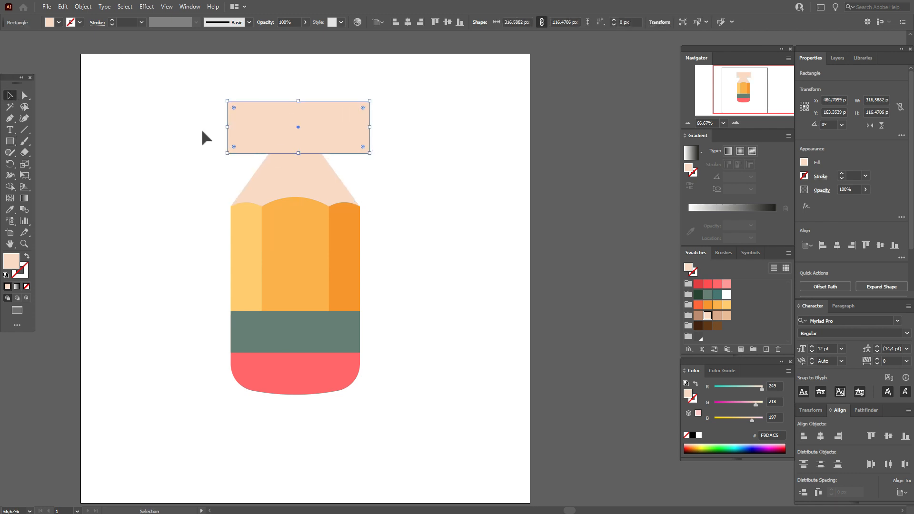
{"action": "mouse_move", "coordinate": [326, 139]}
{"action": "left_mouse_down"}
{"action": "mouse_move", "coordinate": [327, 120]}
{"action": "mouse_move", "coordinate": [323, 132]}
{"action": "left_mouse_up"}
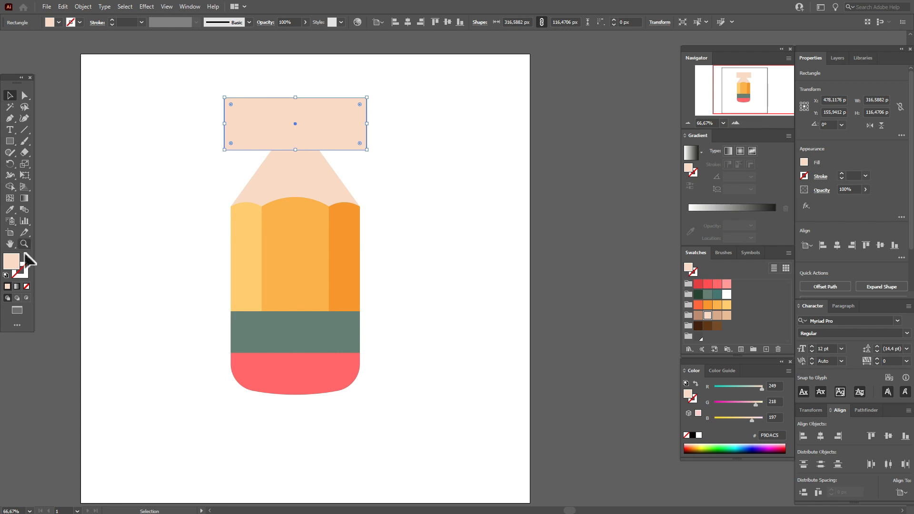
- Nudge the rectangle about 4 px down over the tip, swapping fill and stroke to see through it and restoring the peach fill
{"action": "key", "text": "shift+x"}
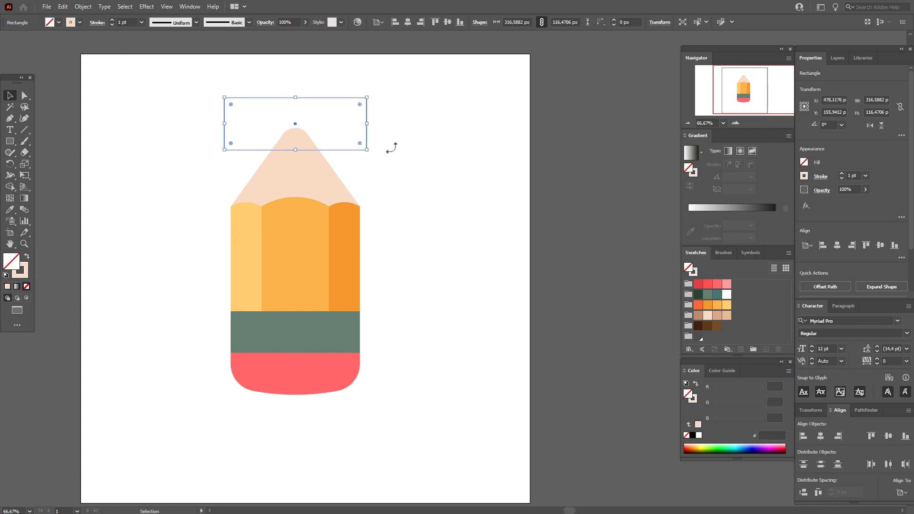
{"action": "key", "text": "Down"}
{"action": "key", "text": "Down"}
{"action": "key", "text": "Down"}
{"action": "key", "text": "Down"}
{"action": "key", "text": "Down"}
{"action": "key", "text": "Down"}
{"action": "key", "text": "Down"}
{"action": "key", "text": "Right"}
{"action": "key", "text": "Right"}
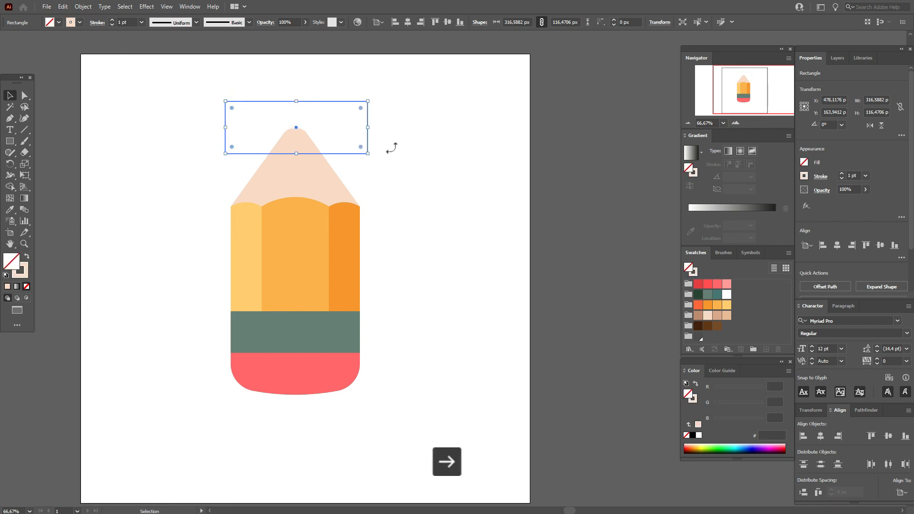
{"action": "key", "text": "Down"}
{"action": "key", "text": "Down"}
{"action": "key", "text": "Down"}
{"action": "key", "text": "Left"}
{"action": "key", "text": "Left"}
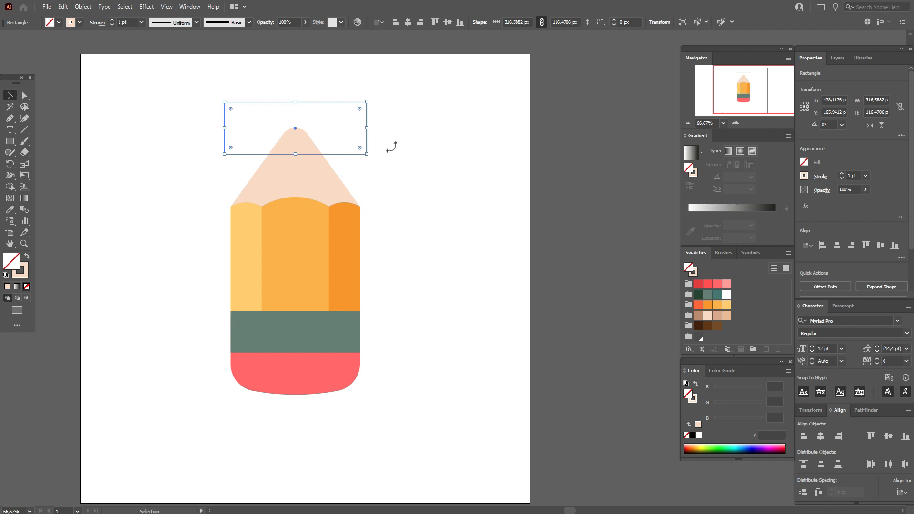
{"action": "key", "text": "Up"}
{"action": "key", "text": "Up"}
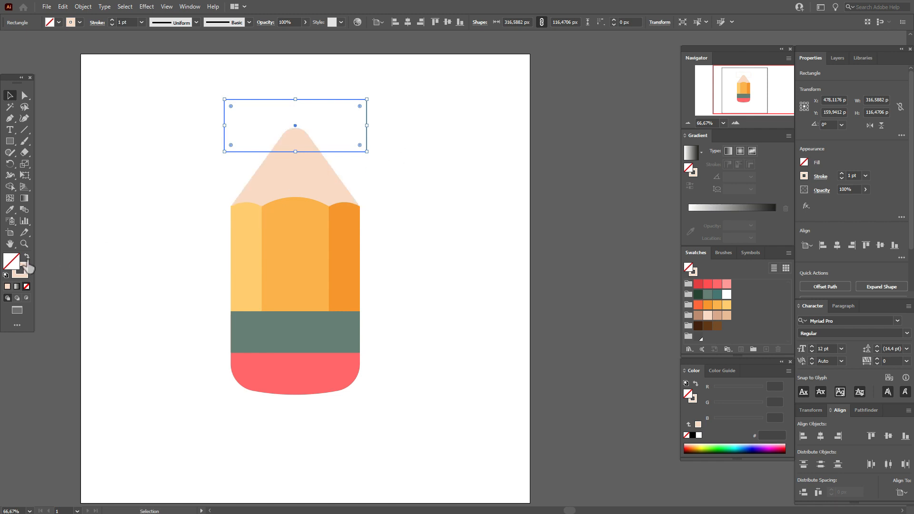
{"action": "left_click", "coordinate": [27, 257]}
- Intersect the rectangle with the tip copy and fill the resulting pencil point with dark brown 42210B
{"action": "left_click", "coordinate": [339, 192], "text": "shift"}
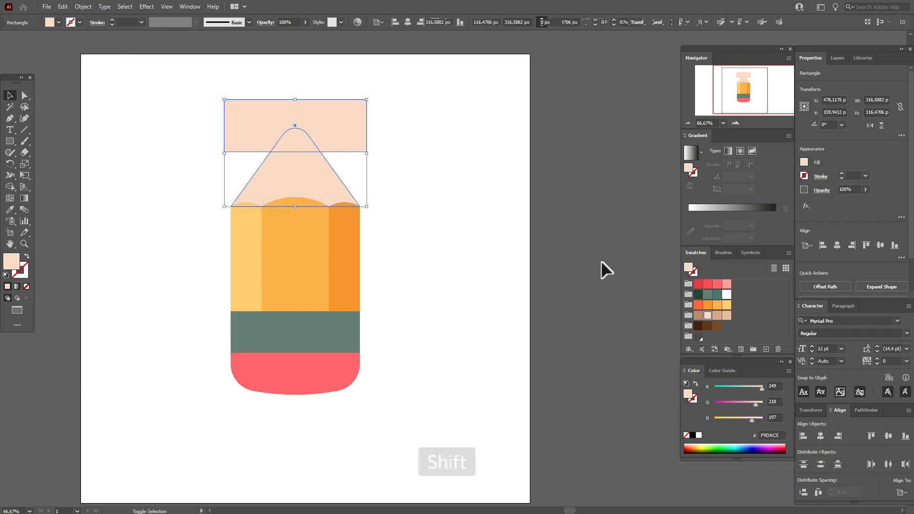
{"action": "left_click", "coordinate": [866, 410]}
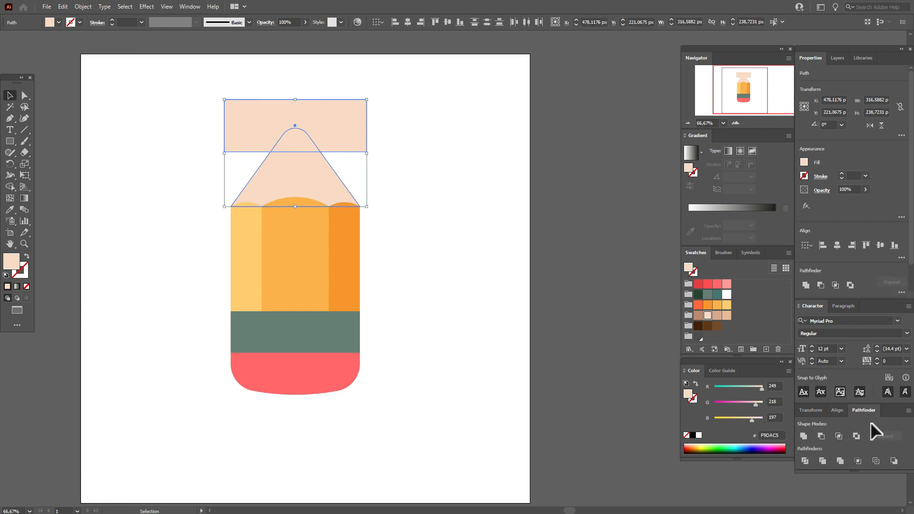
{"action": "left_click", "coordinate": [839, 436]}
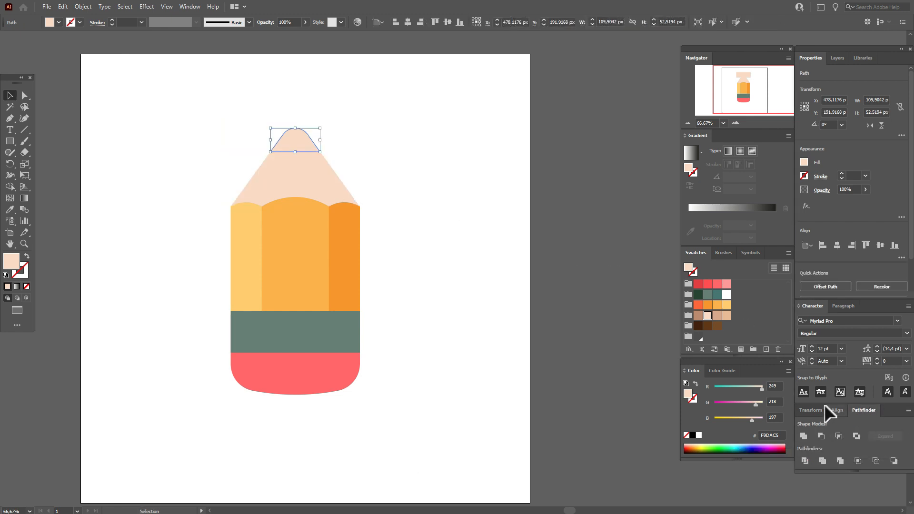
{"action": "left_click", "coordinate": [698, 326]}
{"action": "left_click", "coordinate": [522, 261]}
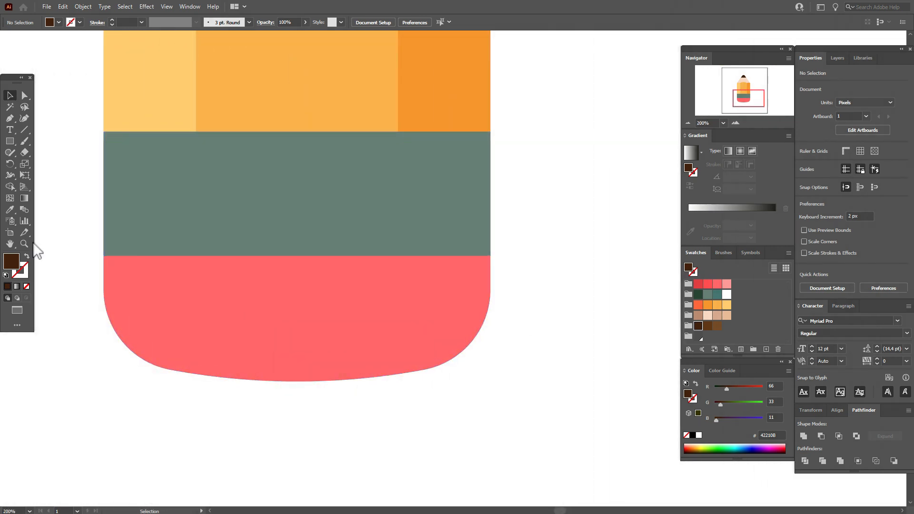
- Convert the pink eraser shape into a gradient mesh with 3 rows, 3 columns and Flat appearance
{"action": "left_click", "coordinate": [338, 343]}
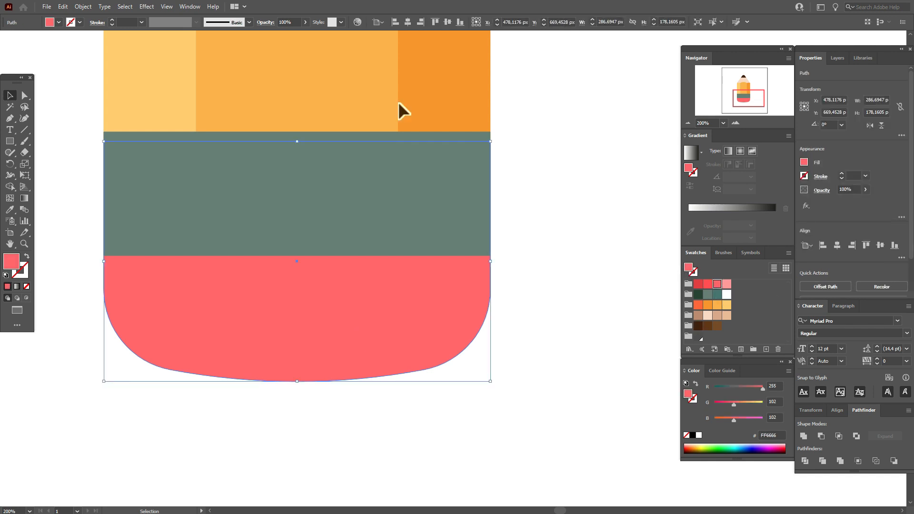
{"action": "left_click", "coordinate": [83, 6]}
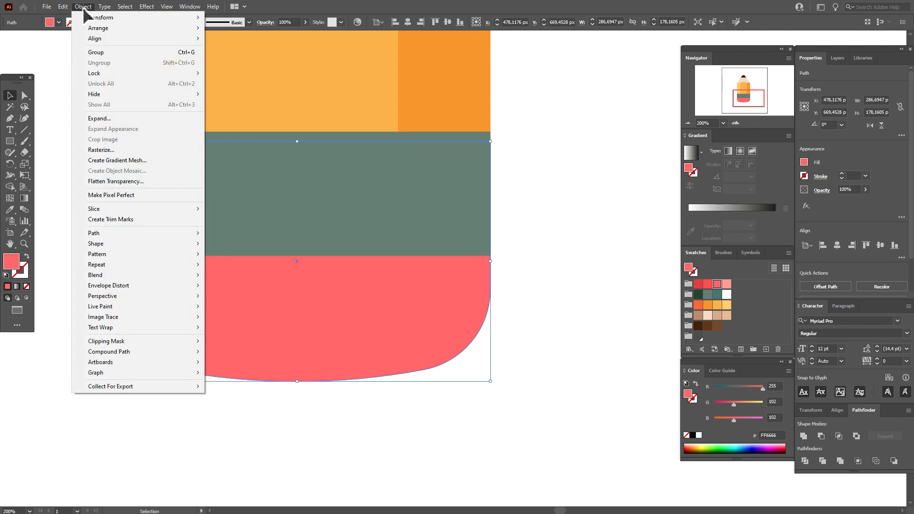
{"action": "left_click", "coordinate": [165, 162]}
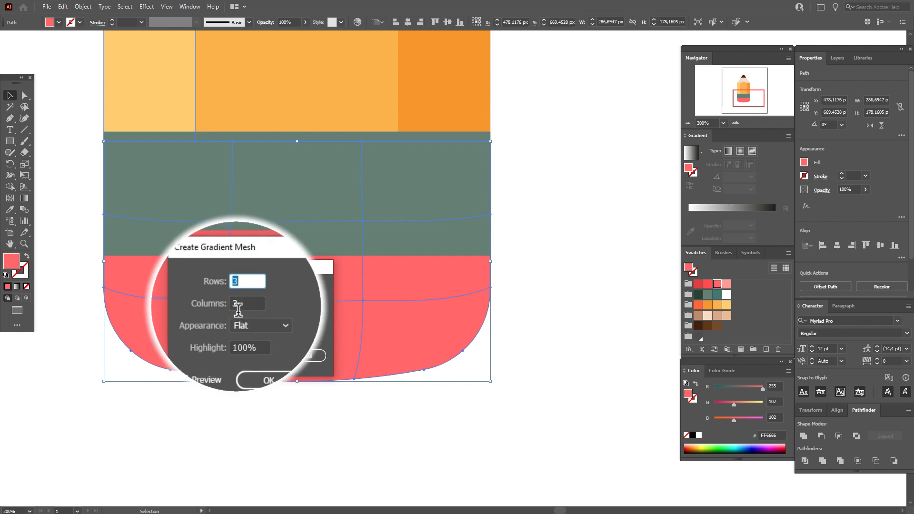
{"action": "left_click", "coordinate": [269, 361]}
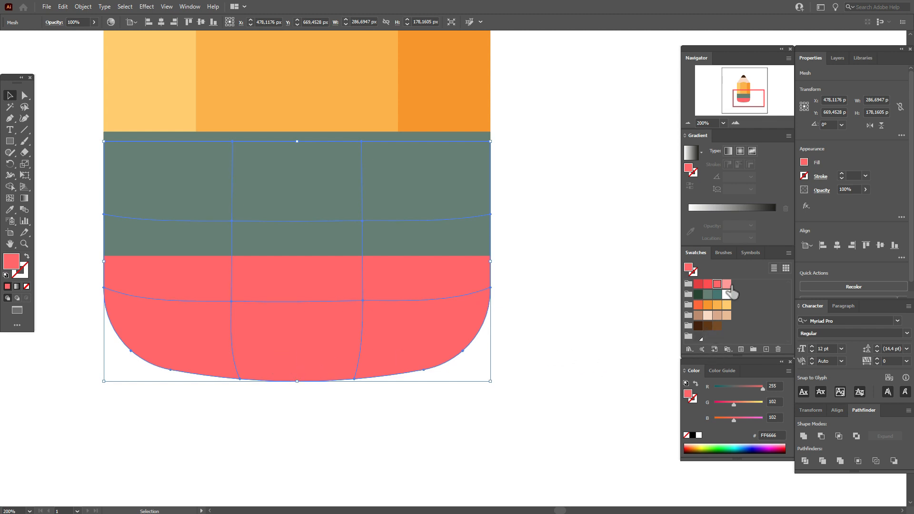
- Color the eraser's mesh points: light pink inside the left area, dark red on the right edge and underside, medium red at the lower left
{"action": "left_click", "coordinate": [233, 301]}
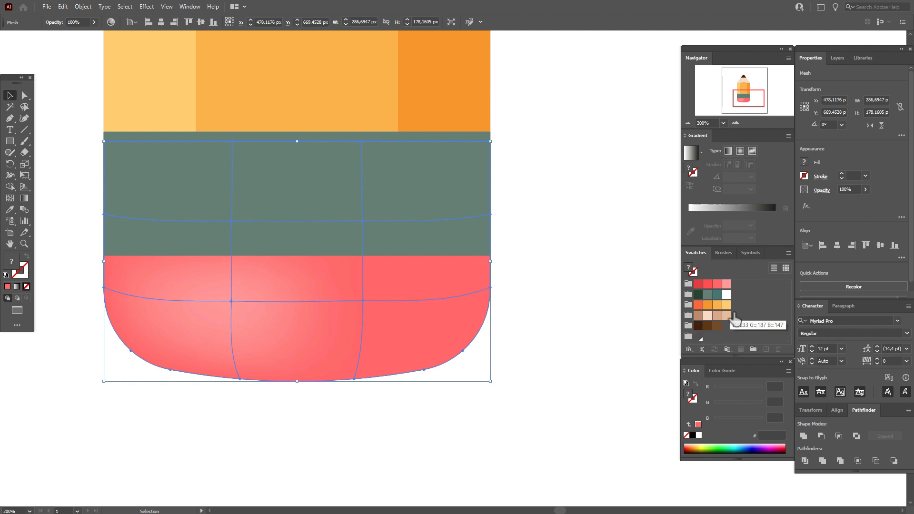
{"action": "left_click", "coordinate": [700, 284]}
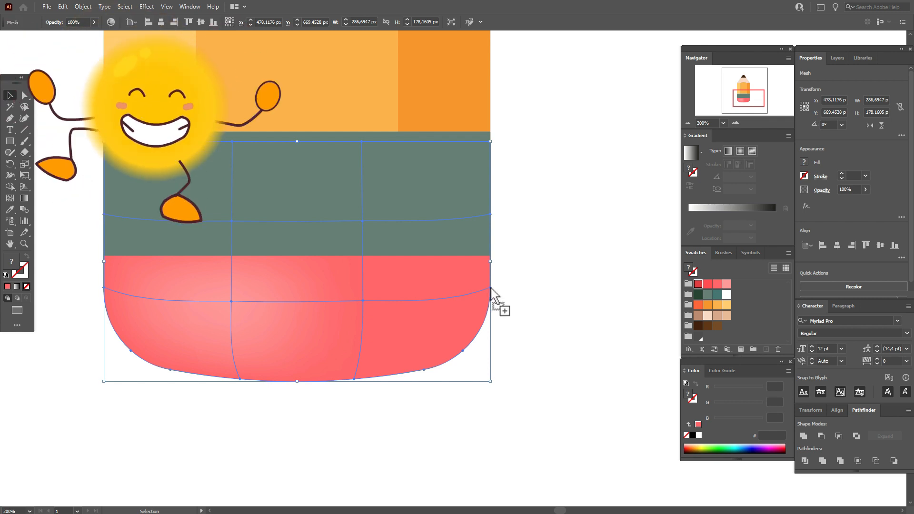
{"action": "left_click_drag", "start_coordinate": [491, 288], "coordinate": [491, 288]}
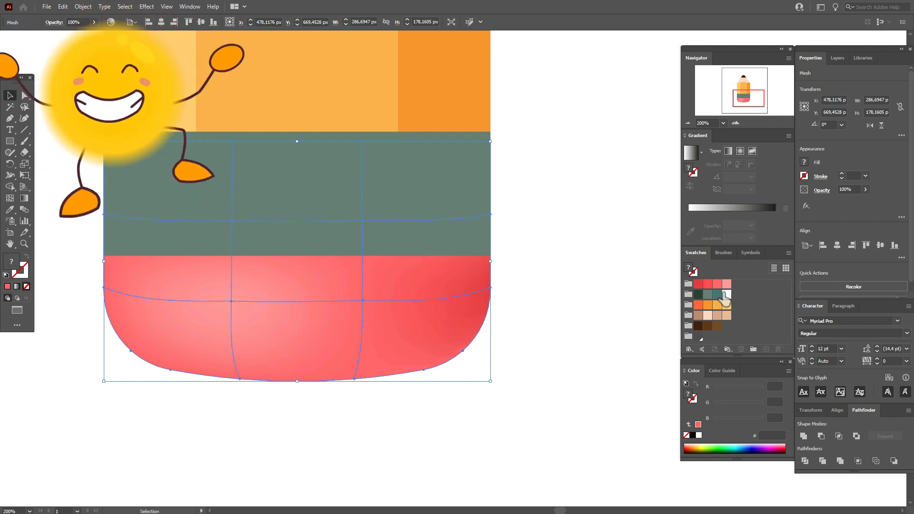
{"action": "left_click_drag", "start_coordinate": [725, 295], "coordinate": [356, 380]}
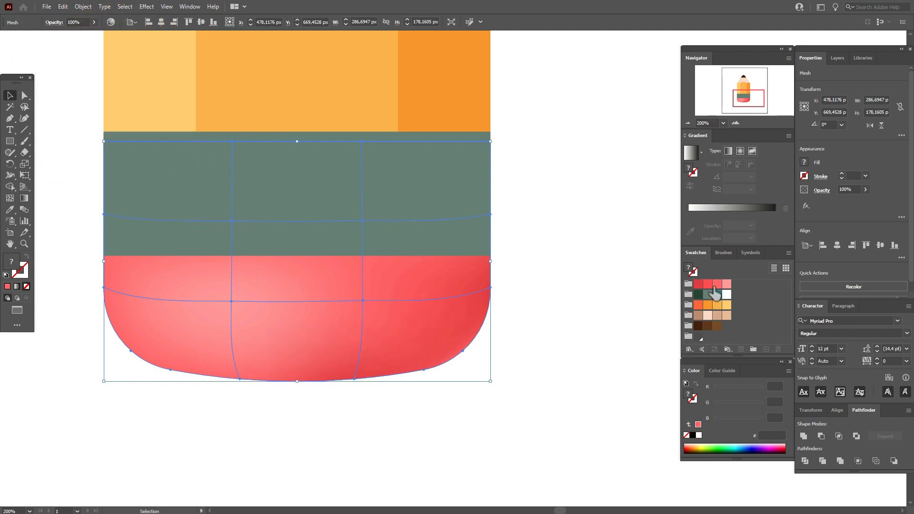
{"action": "mouse_move", "coordinate": [709, 285]}
{"action": "left_mouse_down"}
{"action": "mouse_move", "coordinate": [668, 310]}
{"action": "mouse_move", "coordinate": [247, 385]}
{"action": "mouse_move", "coordinate": [370, 386]}
{"action": "mouse_move", "coordinate": [730, 319]}
{"action": "mouse_move", "coordinate": [712, 294]}
{"action": "mouse_move", "coordinate": [175, 392]}
{"action": "mouse_move", "coordinate": [138, 358]}
{"action": "mouse_move", "coordinate": [178, 379]}
{"action": "mouse_move", "coordinate": [170, 370]}
{"action": "mouse_move", "coordinate": [644, 293]}
{"action": "left_mouse_up"}
{"action": "left_click_drag", "start_coordinate": [708, 284], "coordinate": [131, 352]}
{"action": "left_click", "coordinate": [186, 403]}
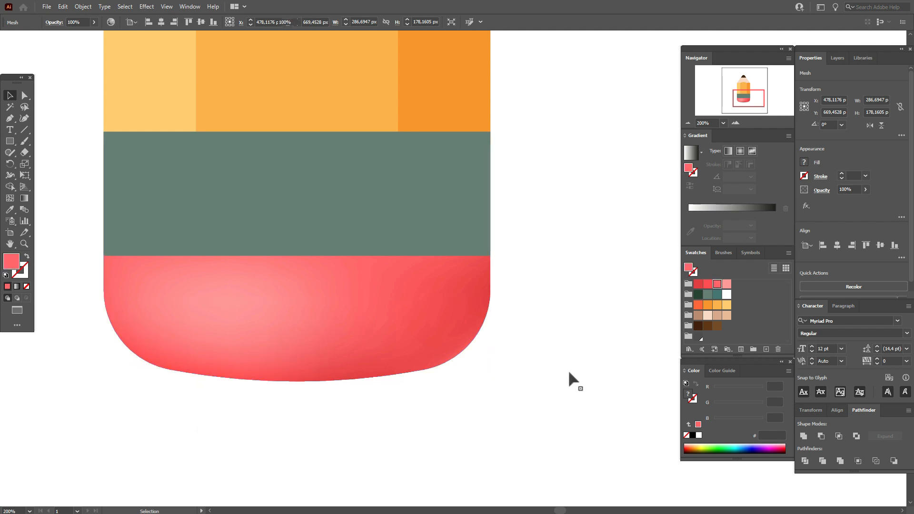
- Apply dark red to the eraser's mesh points hidden behind the band to shade its upper edge, and deselect the mesh
{"action": "left_click", "coordinate": [376, 280]}
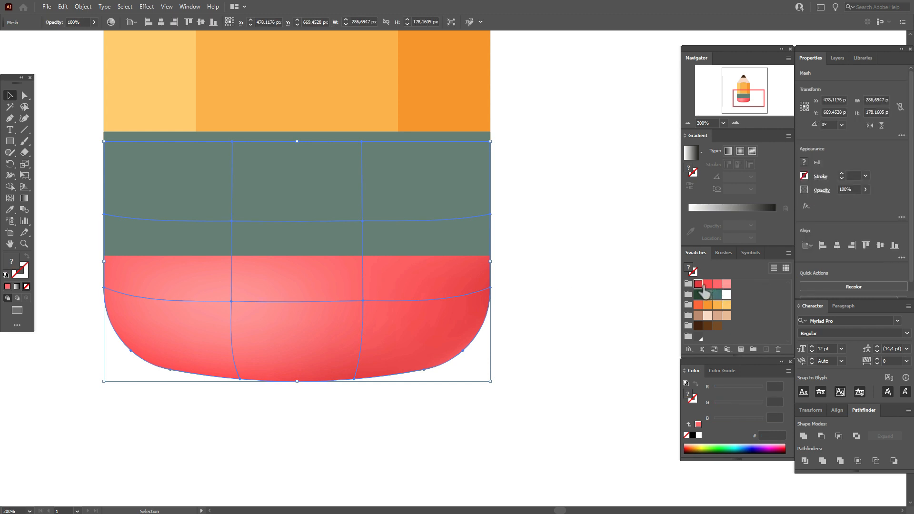
{"action": "left_click_drag", "start_coordinate": [704, 289], "coordinate": [363, 222]}
{"action": "left_click_drag", "start_coordinate": [697, 285], "coordinate": [233, 222]}
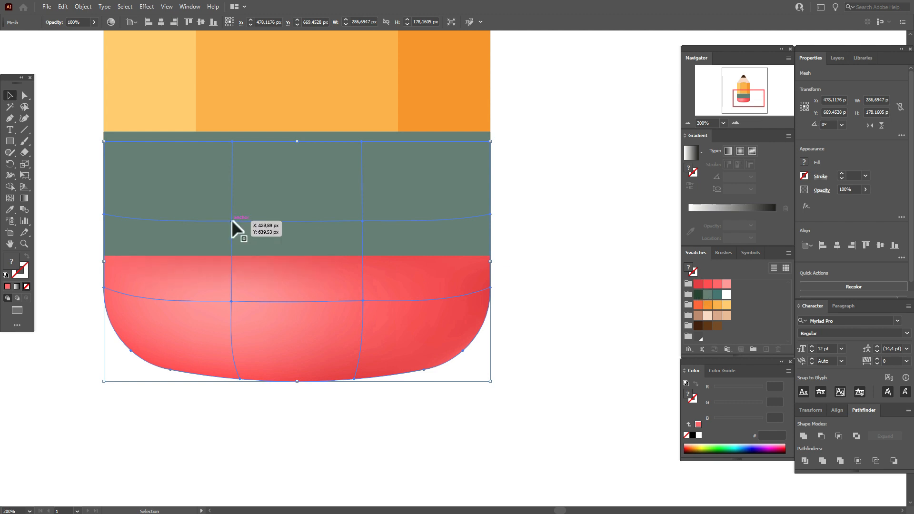
{"action": "left_click_drag", "start_coordinate": [698, 284], "coordinate": [105, 216]}
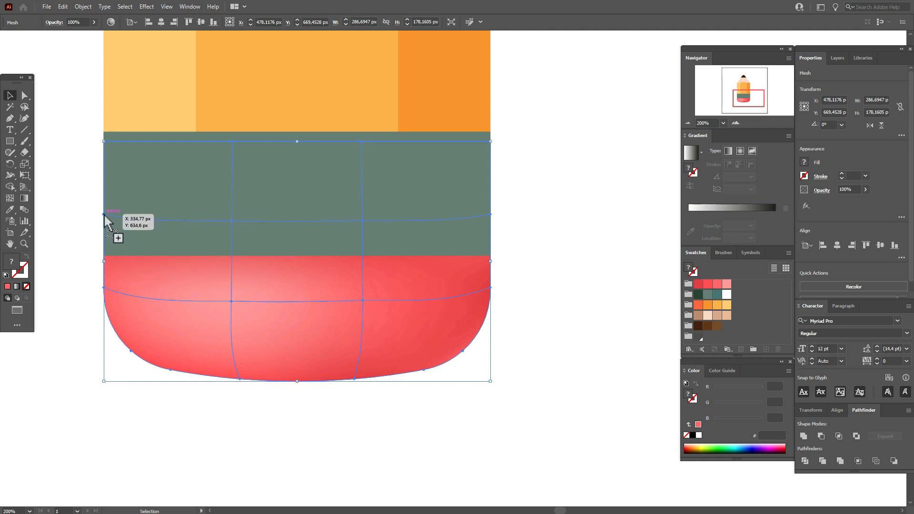
{"action": "key", "text": "ctrl+h"}
{"action": "left_click", "coordinate": [650, 347]}
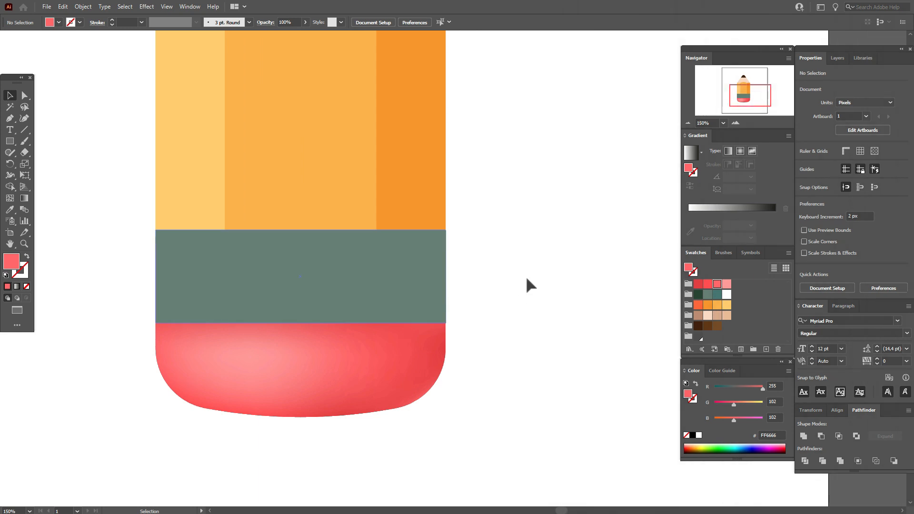
- Give the grey-green band a linear gradient fill and set its starting color stop to teal 467572
{"action": "left_click", "coordinate": [380, 296]}
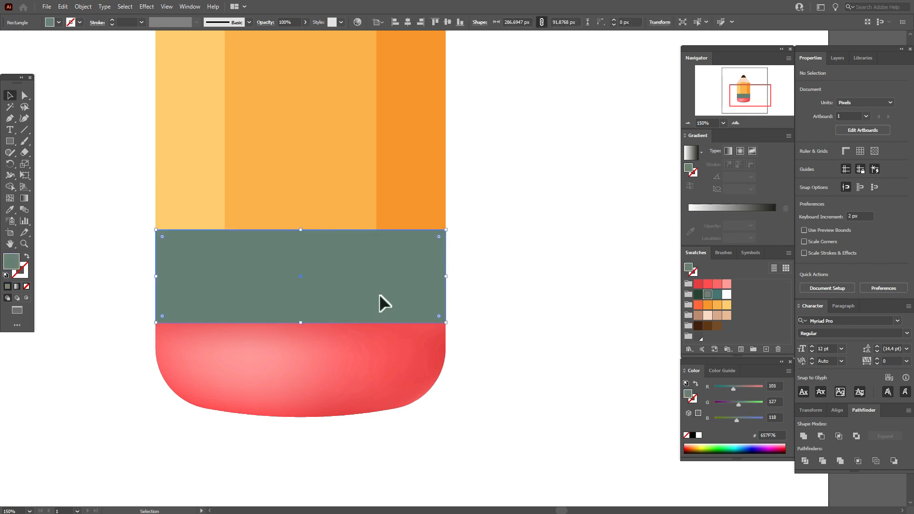
{"action": "left_click", "coordinate": [728, 151]}
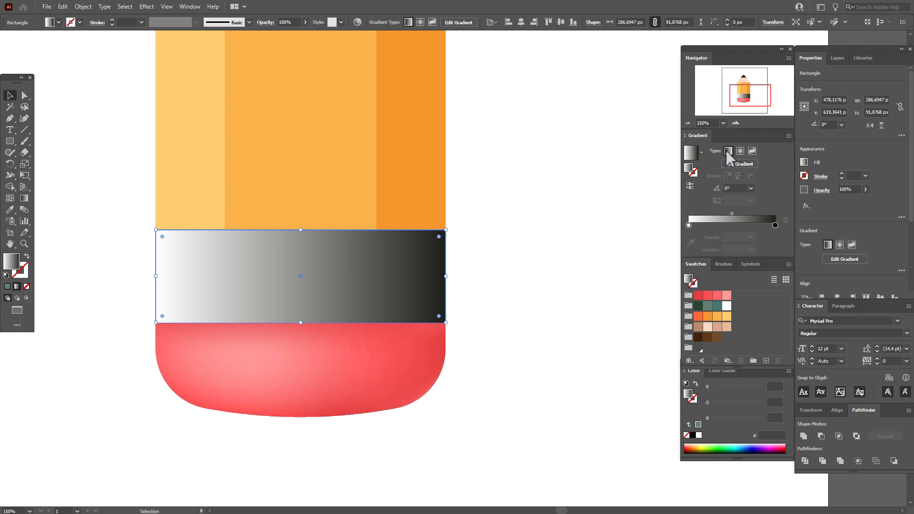
{"action": "left_click_drag", "start_coordinate": [717, 306], "coordinate": [694, 231]}
{"action": "left_click_drag", "start_coordinate": [695, 230], "coordinate": [689, 226]}
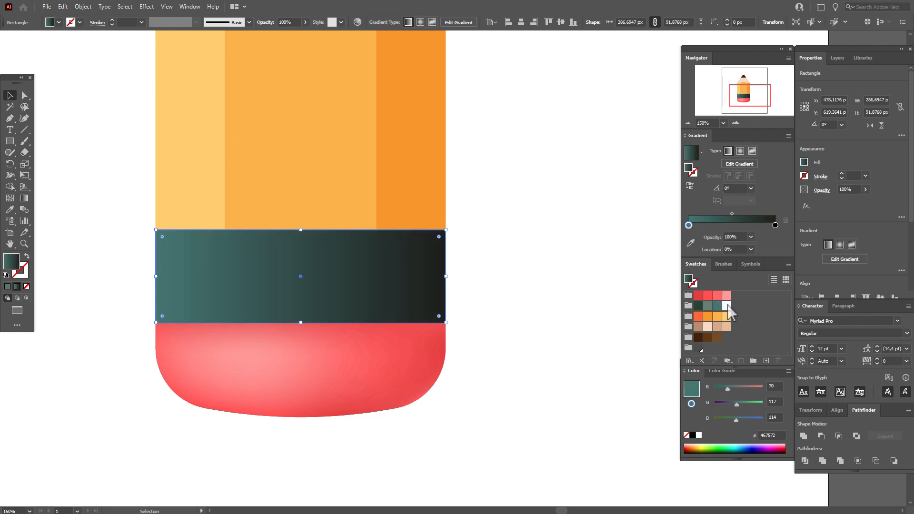
- Add gradient stops to the band: white near 13%, 657F76 near 23%, dark green 284433 near 33% and 657F76 near 42%
{"action": "left_click_drag", "start_coordinate": [727, 305], "coordinate": [699, 225]}
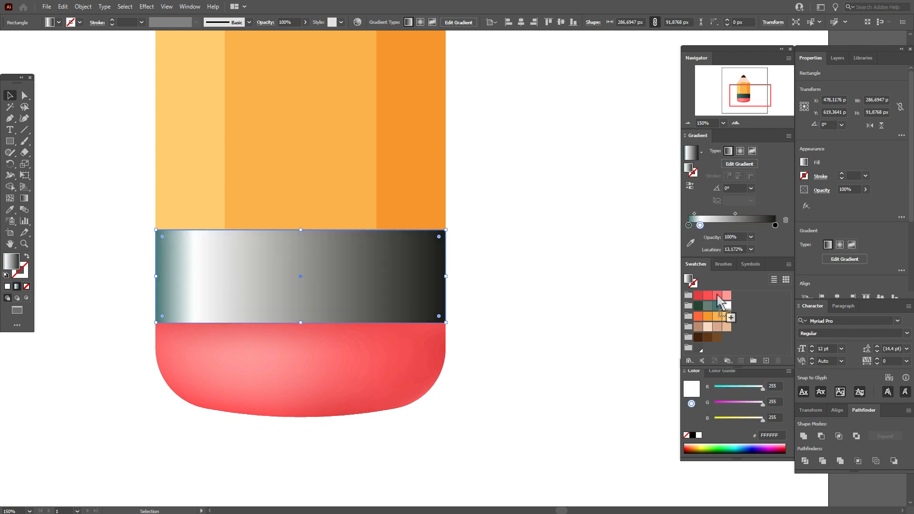
{"action": "left_click_drag", "start_coordinate": [707, 306], "coordinate": [709, 226]}
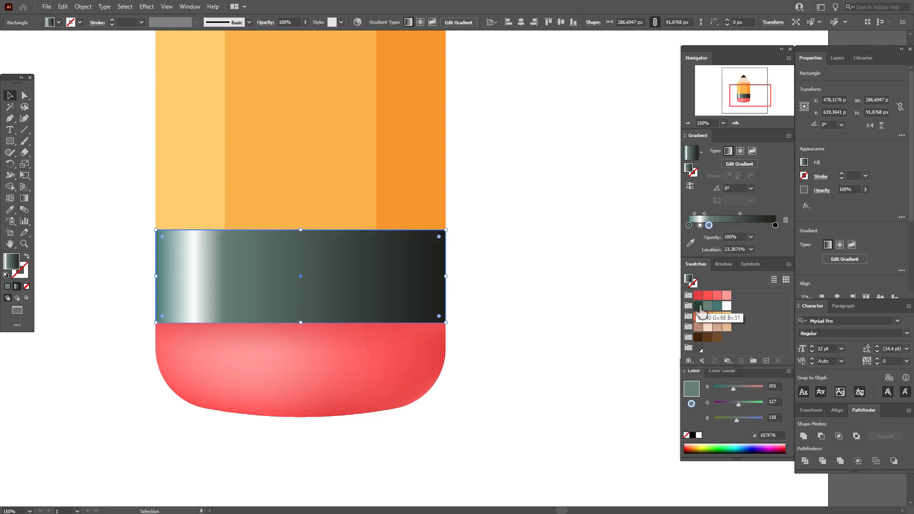
{"action": "left_click_drag", "start_coordinate": [698, 306], "coordinate": [718, 226]}
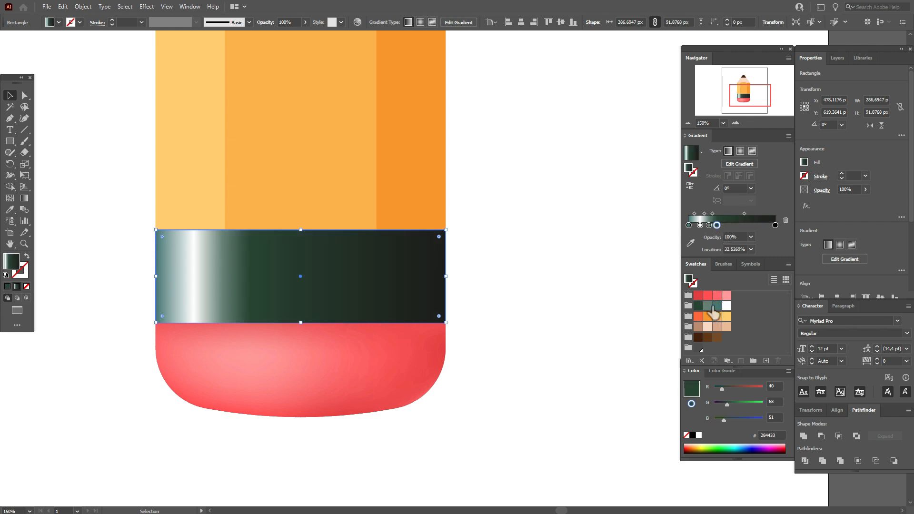
{"action": "left_click_drag", "start_coordinate": [708, 306], "coordinate": [725, 227]}
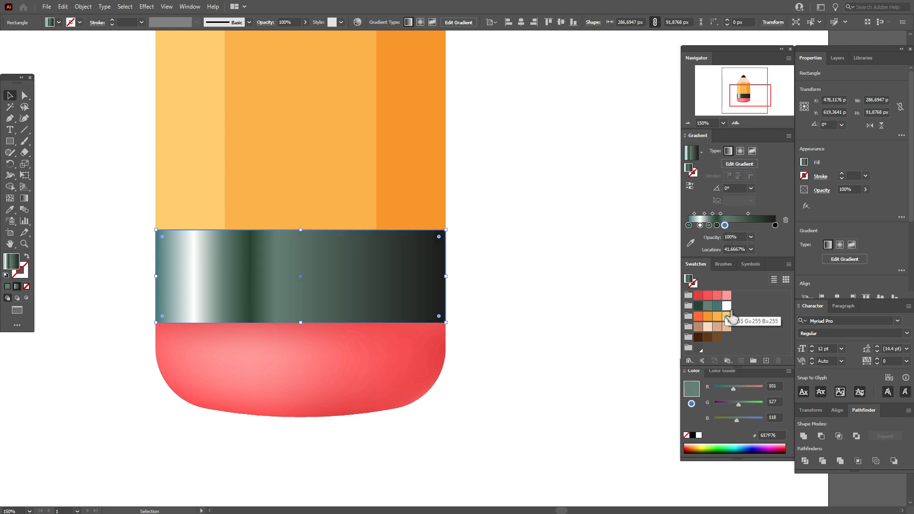
- Add white gradient stops near 59% and 80% on the band and change the end stop to dark green 284433
{"action": "left_click_drag", "start_coordinate": [728, 307], "coordinate": [741, 226]}
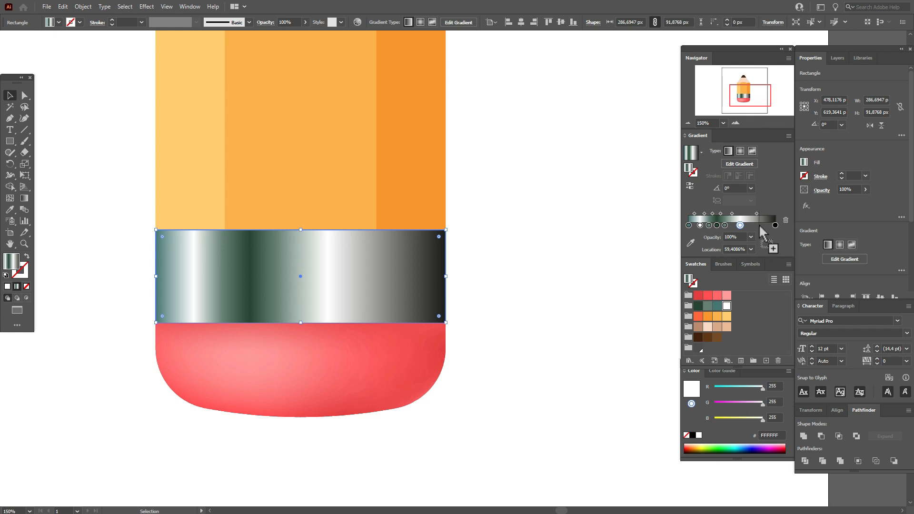
{"action": "left_click_drag", "start_coordinate": [761, 228], "coordinate": [759, 226]}
{"action": "left_click_drag", "start_coordinate": [698, 306], "coordinate": [777, 227]}
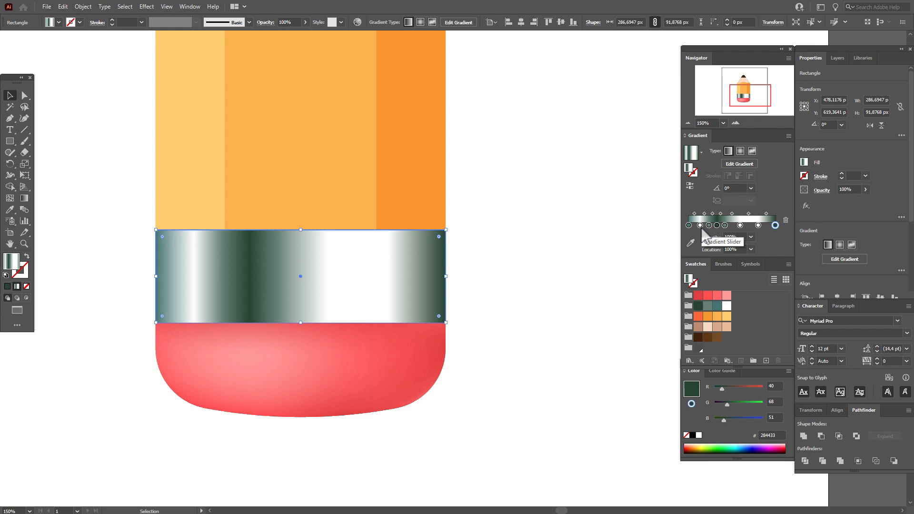
- Widen the band's first white highlight by moving its gradient midpoints outward, and shift the two 657F76 stops to about 26% and 39%
{"action": "left_click_drag", "start_coordinate": [696, 213], "coordinate": [693, 215]}
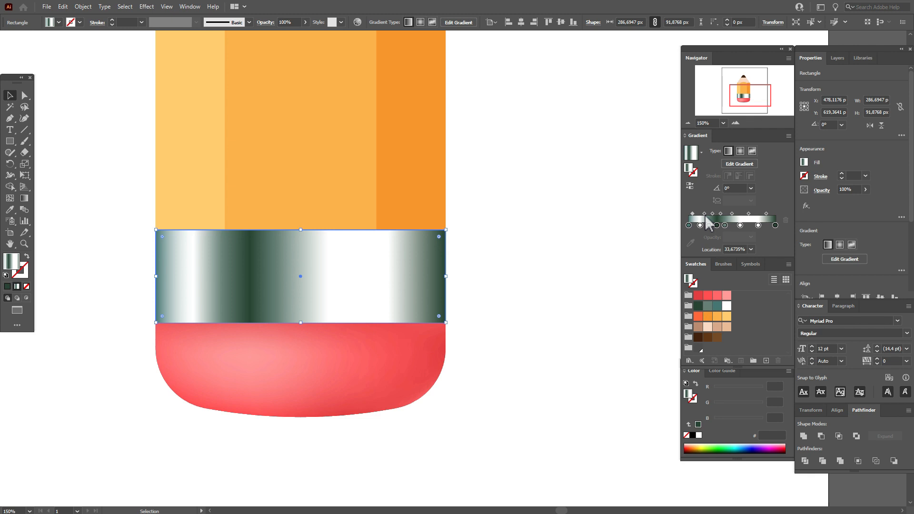
{"action": "left_click", "coordinate": [706, 214]}
{"action": "left_click", "coordinate": [711, 225]}
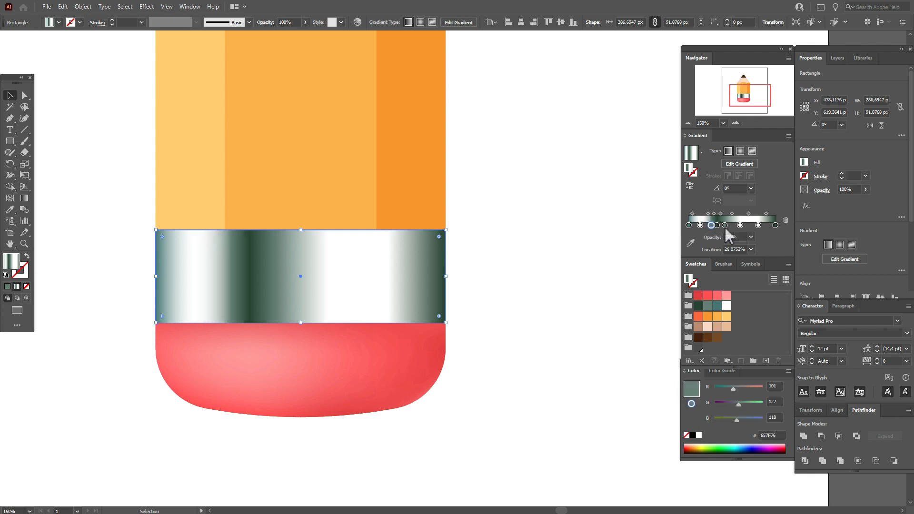
{"action": "left_click_drag", "start_coordinate": [725, 226], "coordinate": [723, 226]}
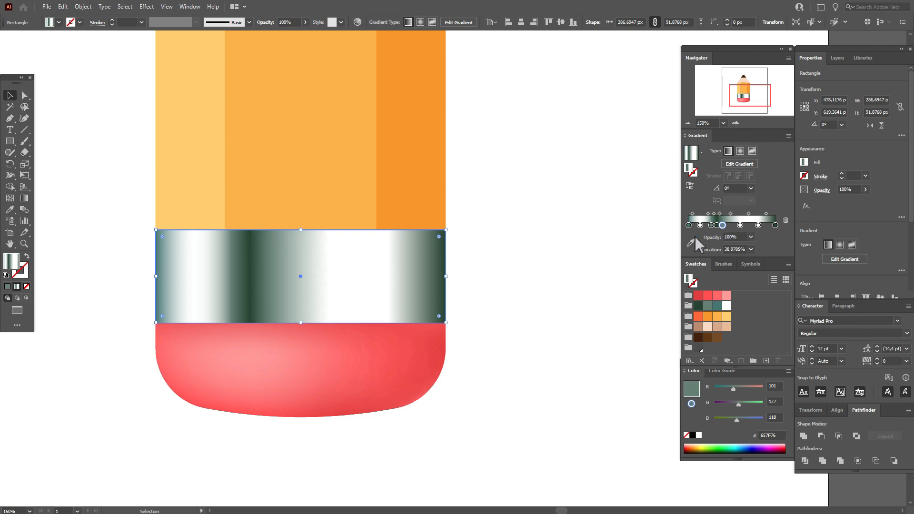
- With the Gradient tool, shift the band's green stops toward its left edge, the rightmost white stop to about 76%, and adjust the central midpoint
{"action": "left_click", "coordinate": [24, 198]}
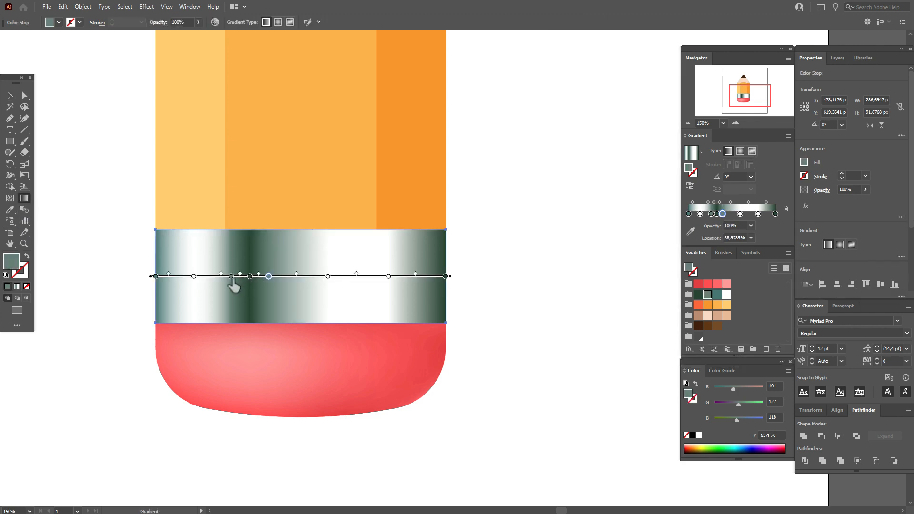
{"action": "mouse_move", "coordinate": [232, 277]}
{"action": "left_mouse_down"}
{"action": "mouse_move", "coordinate": [209, 277]}
{"action": "mouse_move", "coordinate": [252, 279]}
{"action": "left_mouse_up"}
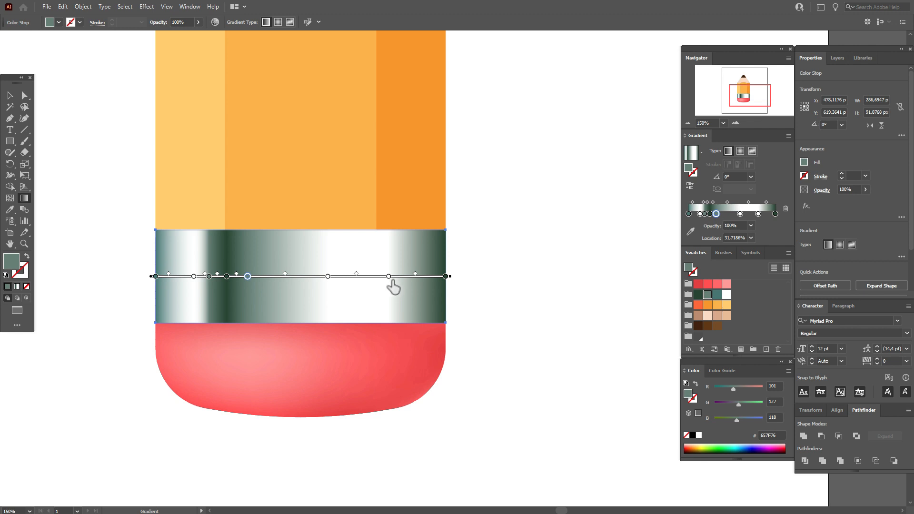
{"action": "mouse_move", "coordinate": [393, 287]}
{"action": "left_mouse_down"}
{"action": "mouse_move", "coordinate": [380, 287]}
{"action": "mouse_move", "coordinate": [399, 285]}
{"action": "left_mouse_up"}
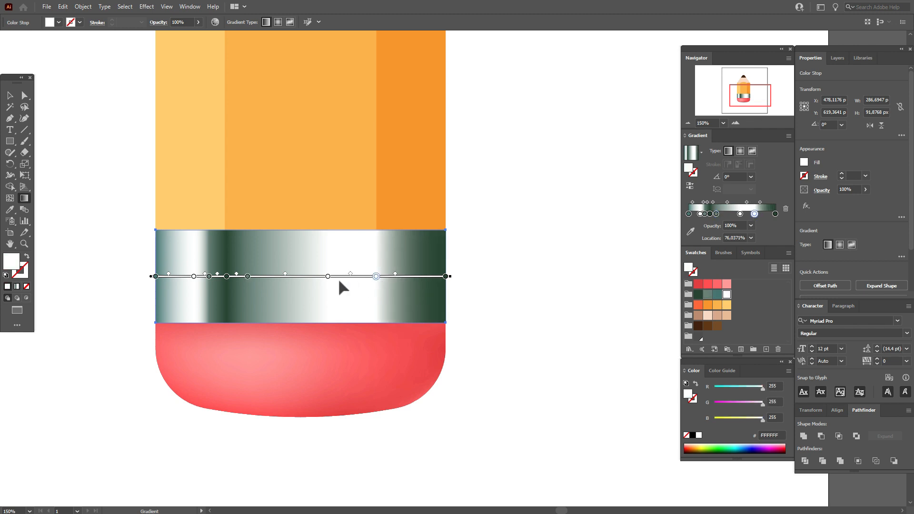
{"action": "left_click_drag", "start_coordinate": [290, 281], "coordinate": [276, 285]}
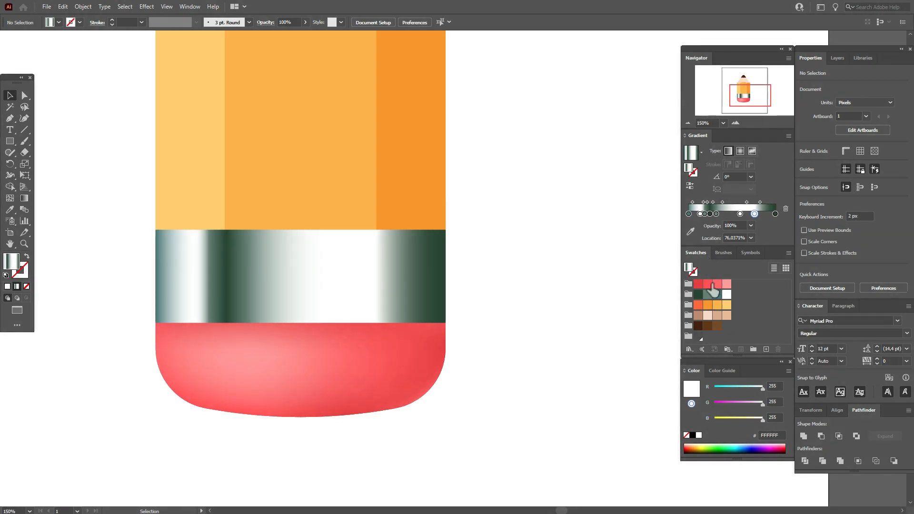
- Draw a dark green 284433 stripe about 287 × 4 px across the upper part of the band and nudge it 4 px down
{"action": "left_click", "coordinate": [698, 295]}
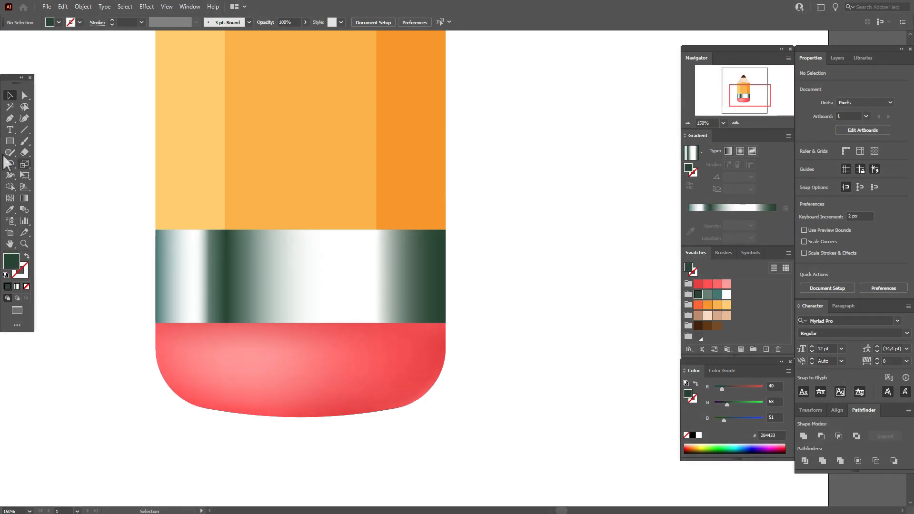
{"action": "left_click", "coordinate": [10, 141]}
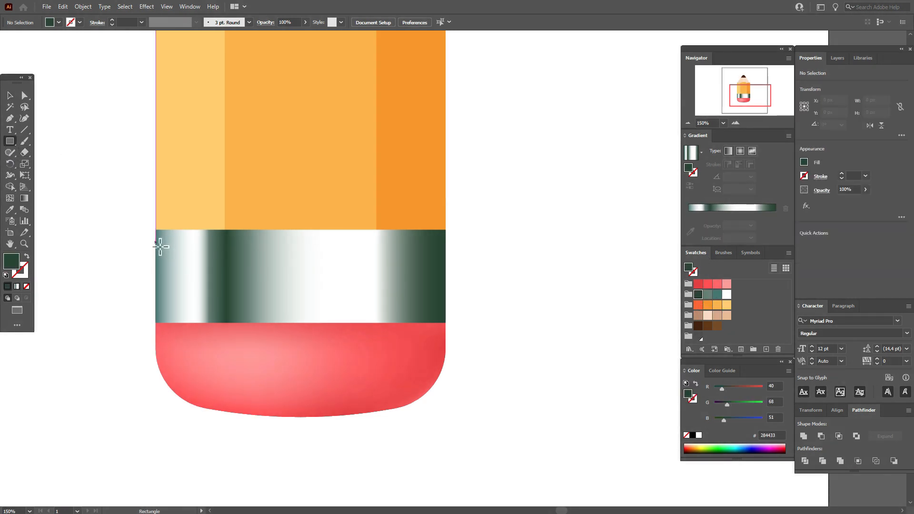
{"action": "left_click_drag", "start_coordinate": [157, 244], "coordinate": [450, 249]}
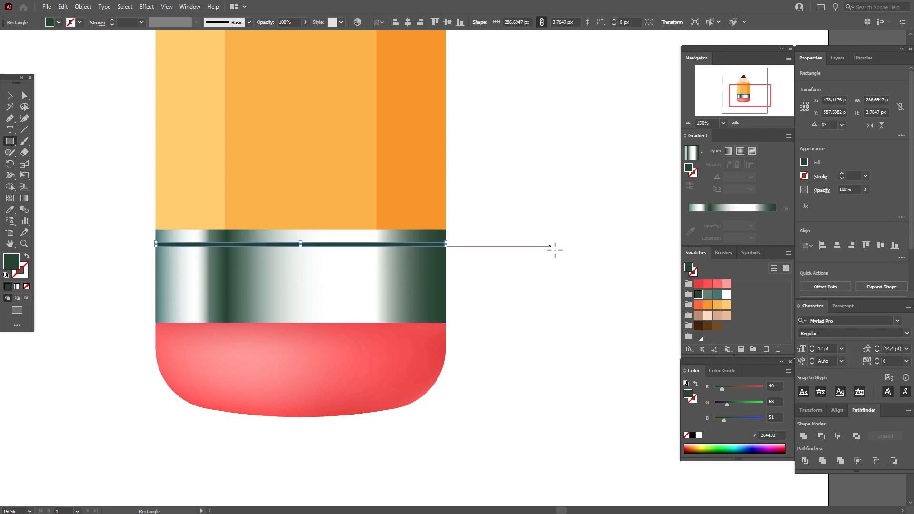
{"action": "key", "text": "Down"}
{"action": "key", "text": "Down"}
{"action": "key", "text": "Down"}
{"action": "key", "text": "Down"}
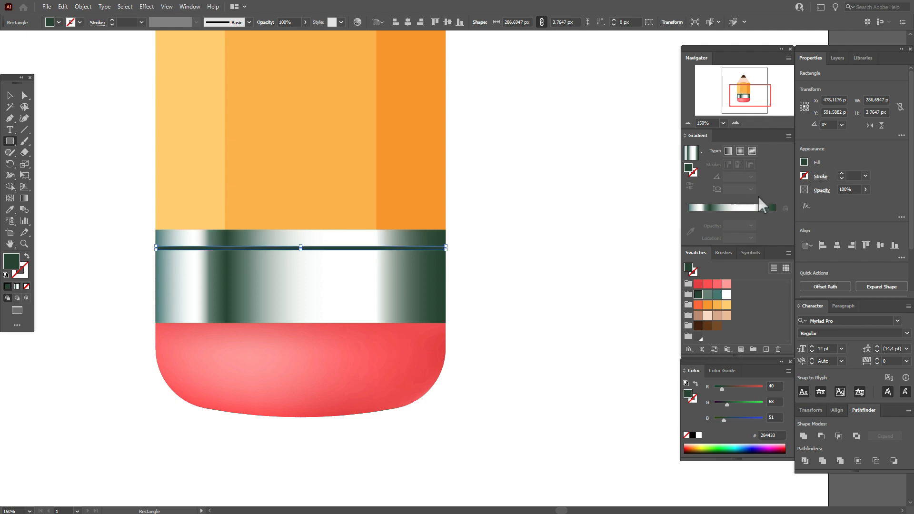
- Set the dark green stripe's blend mode to Overlay
{"action": "left_click", "coordinate": [830, 196]}
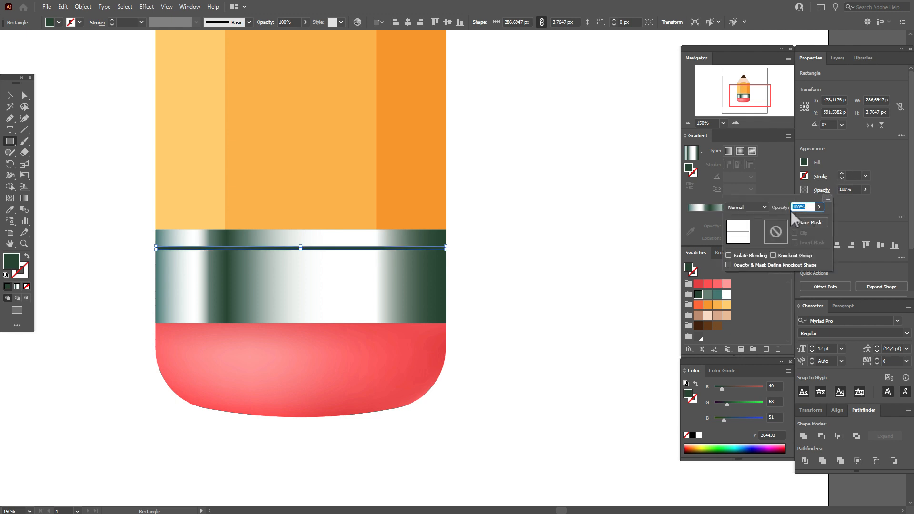
{"action": "left_click", "coordinate": [759, 208]}
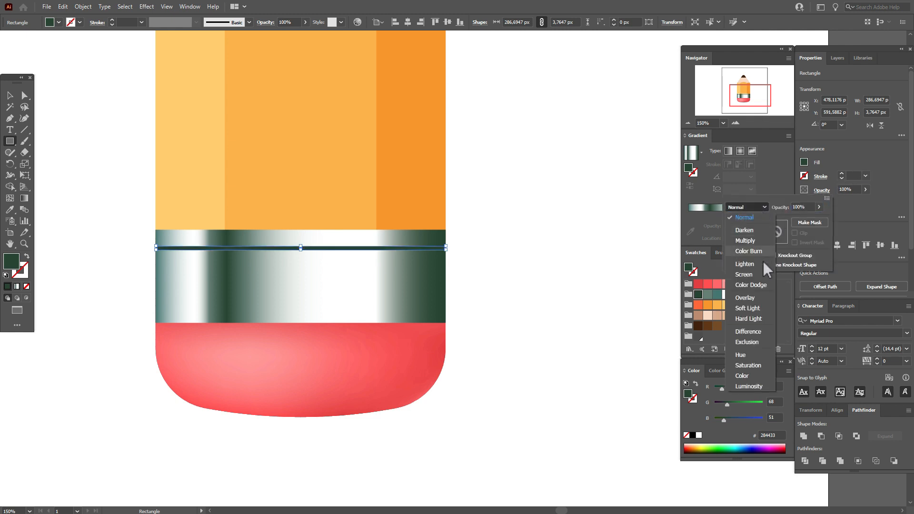
{"action": "left_click", "coordinate": [750, 300]}
{"action": "key", "text": "Escape"}
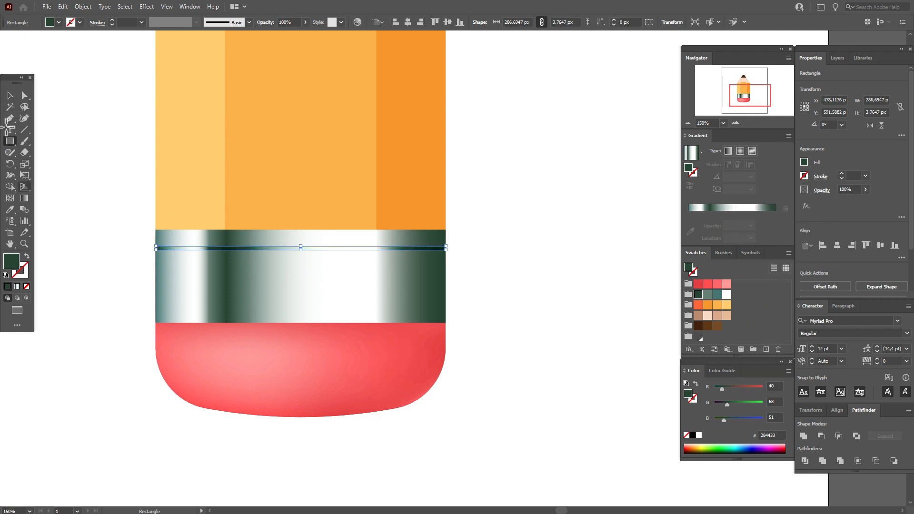
{"action": "left_click", "coordinate": [10, 95]}
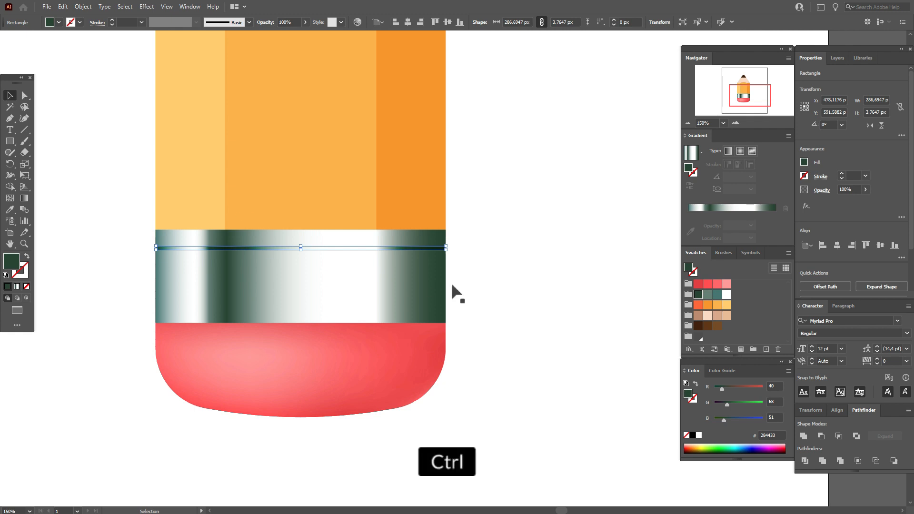
- Duplicate the Overlay stripe in place directly in front and select both stacked stripes
{"action": "key", "text": "ctrl+c"}
{"action": "key", "text": "ctrl+f"}
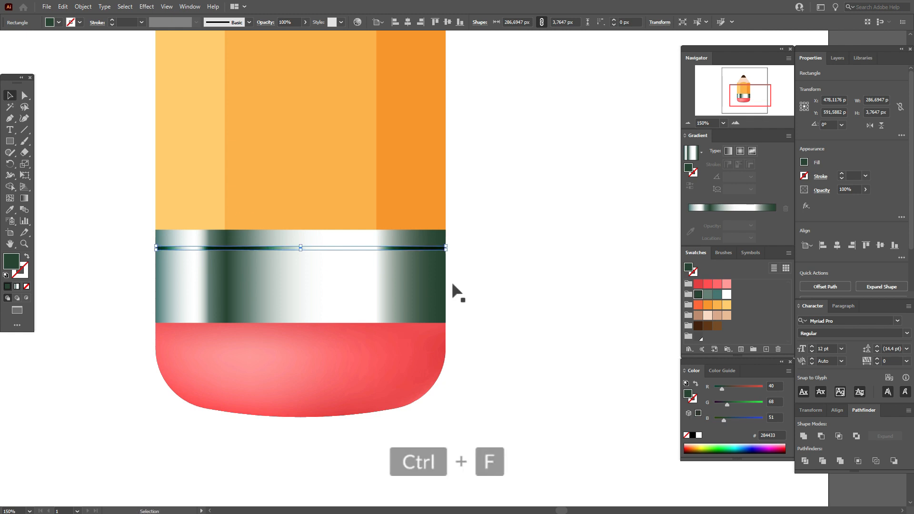
{"action": "mouse_move", "coordinate": [439, 251]}
{"action": "left_mouse_down"}
{"action": "mouse_move", "coordinate": [446, 235]}
{"action": "mouse_move", "coordinate": [444, 243]}
{"action": "left_mouse_up"}
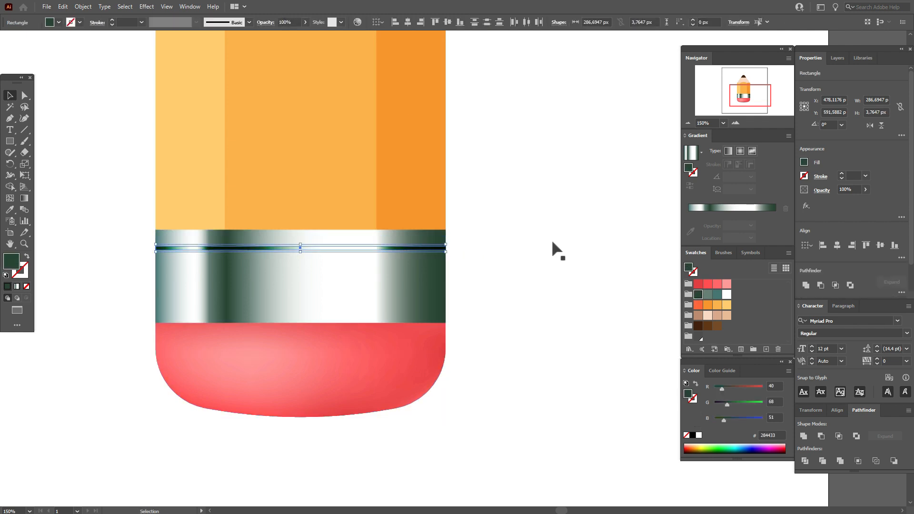
- Copy the two stacked stripes in front and move the copies 56 px down to the band's lower part
{"action": "key", "text": "ctrl+c"}
{"action": "key", "text": "ctrl+f"}
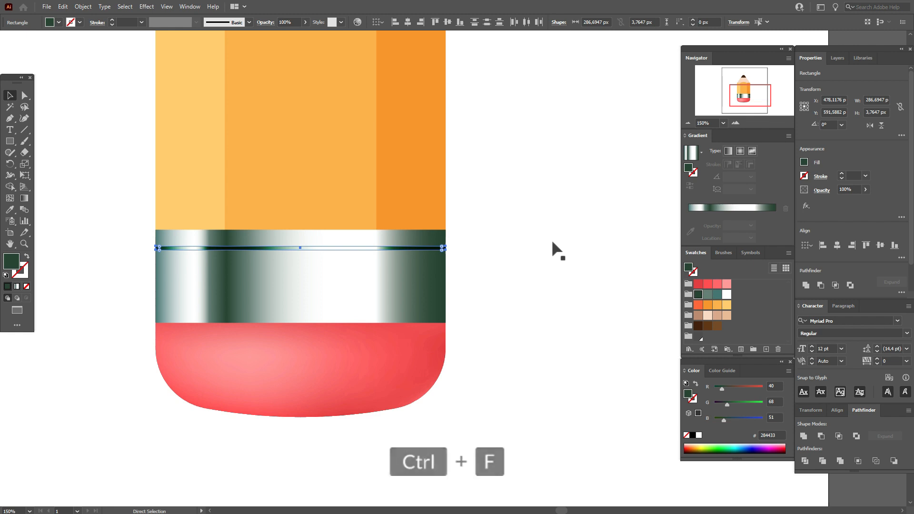
{"action": "key", "text": "Down"}
{"action": "key", "text": "Down"}
{"action": "key", "text": "Down"}
{"action": "key", "text": "Down"}
{"action": "key", "text": "Down"}
{"action": "key", "text": "Down"}
{"action": "key", "text": "Down"}
{"action": "key", "text": "Down"}
{"action": "key", "text": "Down"}
{"action": "key", "text": "Down"}
{"action": "key", "text": "Down"}
{"action": "key", "text": "Down"}
{"action": "key", "text": "Down"}
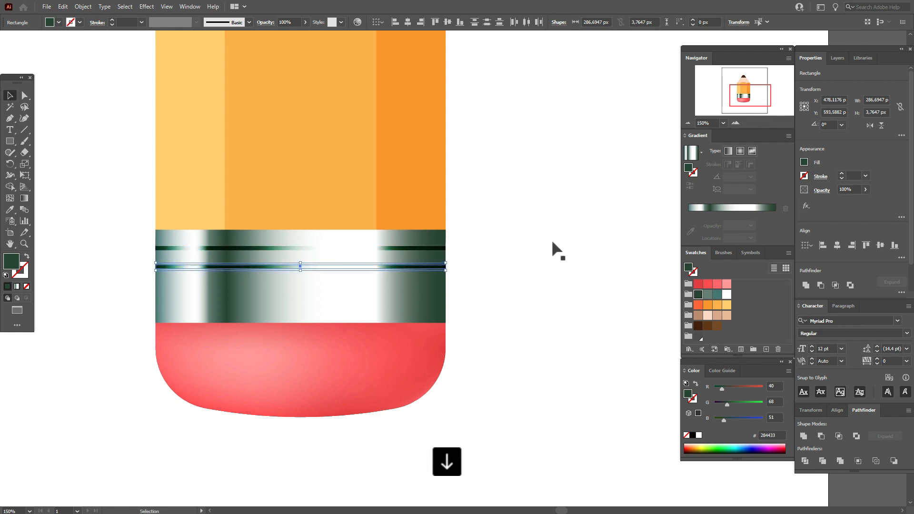
{"action": "key", "text": "Down"}
{"action": "key", "text": "Down"}
{"action": "key", "text": "Down"}
{"action": "key", "text": "Down"}
{"action": "key", "text": "Down"}
{"action": "key", "text": "Down"}
{"action": "key", "text": "Down"}
{"action": "key", "text": "Down"}
{"action": "key", "text": "Down"}
{"action": "key", "text": "Down"}
{"action": "key", "text": "Down"}
{"action": "key", "text": "Down"}
{"action": "key", "text": "Down"}
{"action": "key", "text": "Down"}
{"action": "key", "text": "Down"}
{"action": "key", "text": "Down"}
{"action": "key", "text": "Down"}
{"action": "key", "text": "Down"}
{"action": "key", "text": "Down"}
{"action": "key", "text": "Down"}
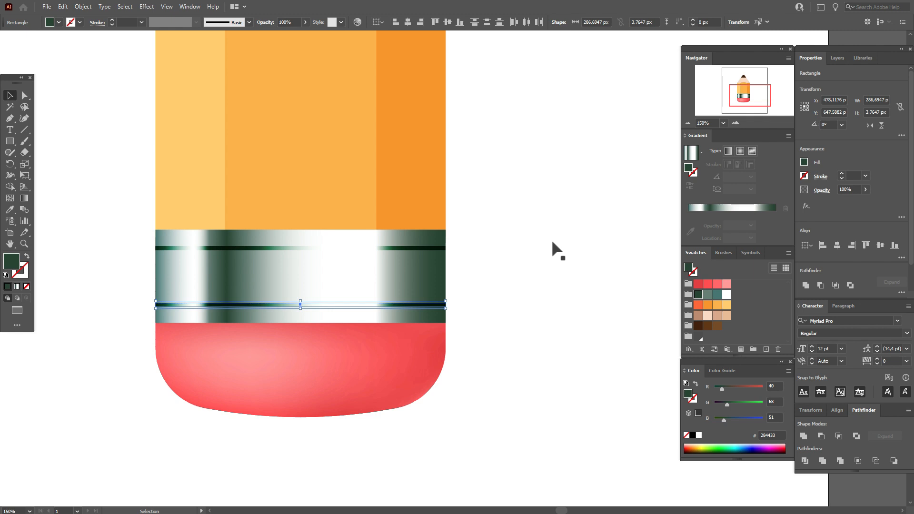
{"action": "left_click", "coordinate": [552, 243]}
{"action": "key", "text": "v"}
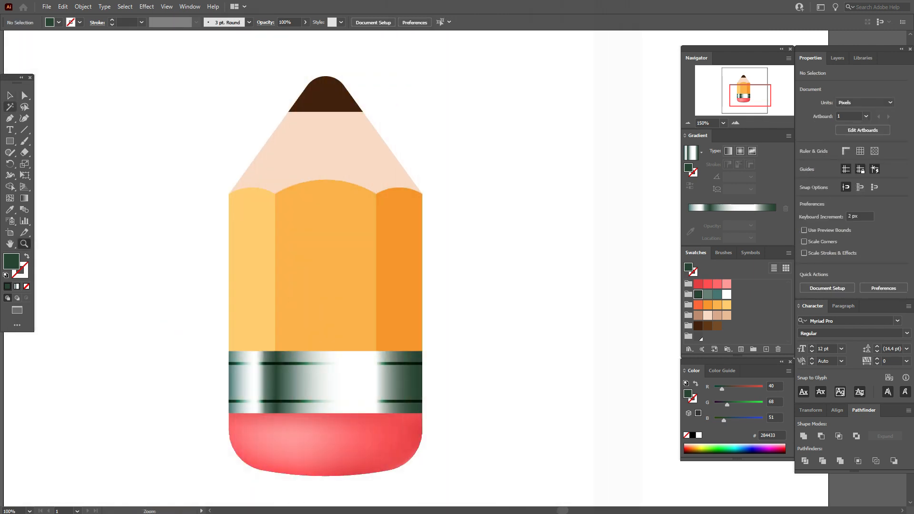
- Apply a linear gradient to the central body panel and reduce it to three stops with the white one near 50%
{"action": "left_click", "coordinate": [347, 275]}
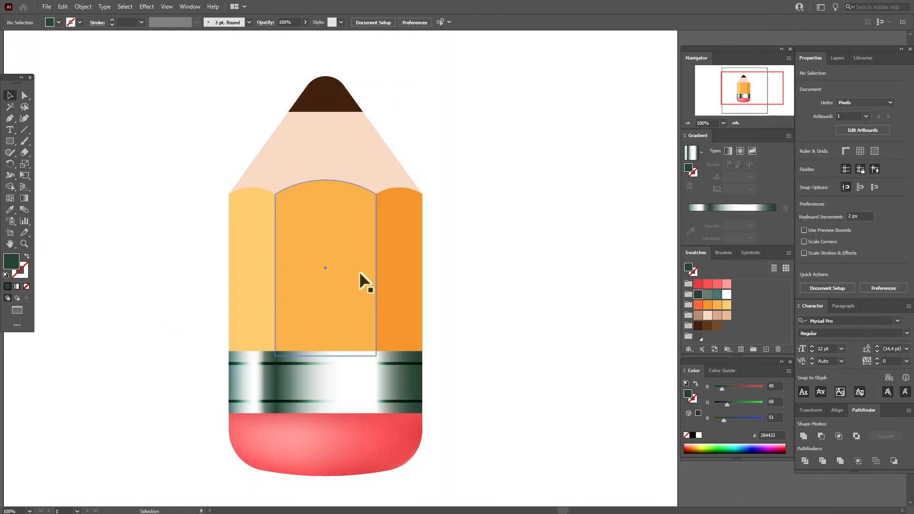
{"action": "left_click", "coordinate": [729, 152]}
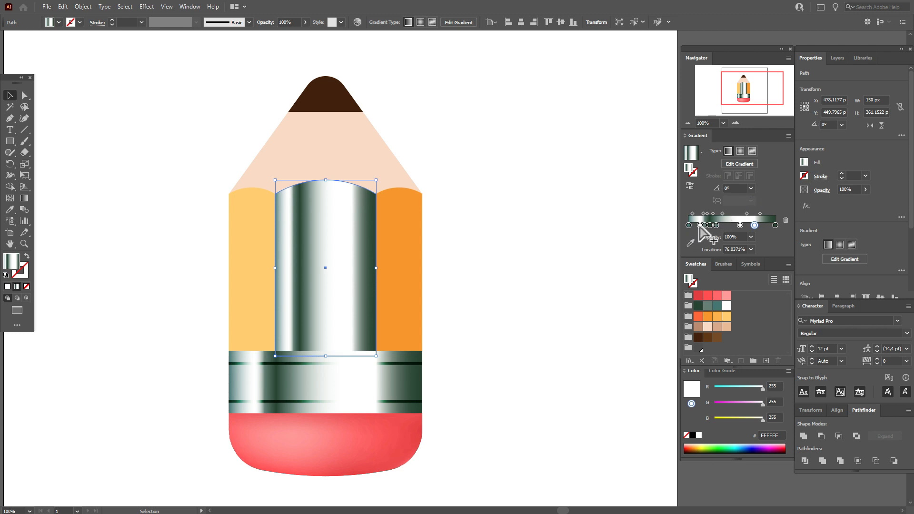
{"action": "left_click_drag", "start_coordinate": [701, 227], "coordinate": [707, 235]}
{"action": "left_click_drag", "start_coordinate": [710, 225], "coordinate": [790, 218]}
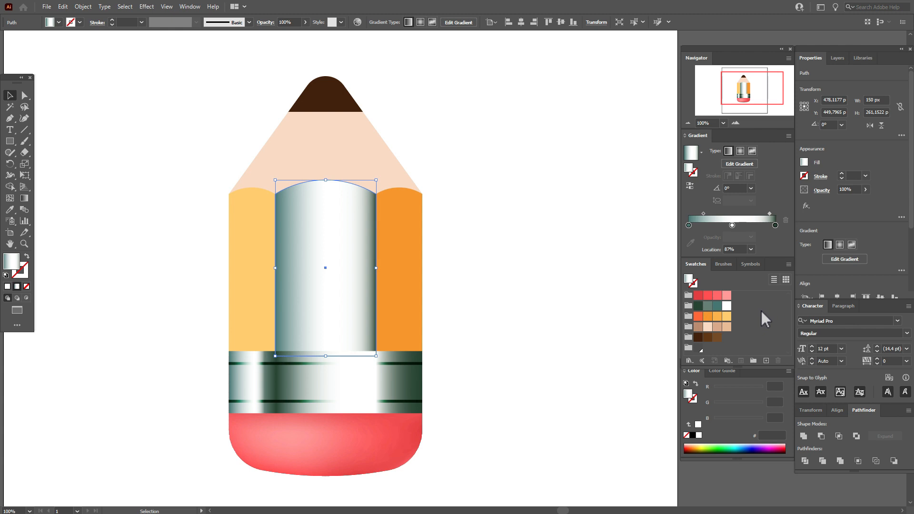
- Recolor the central panel's gradient with FFCC66 end stops and an FBB03B middle stop near 51%, and shift the first midpoint outward
{"action": "left_click_drag", "start_coordinate": [717, 316], "coordinate": [731, 226]}
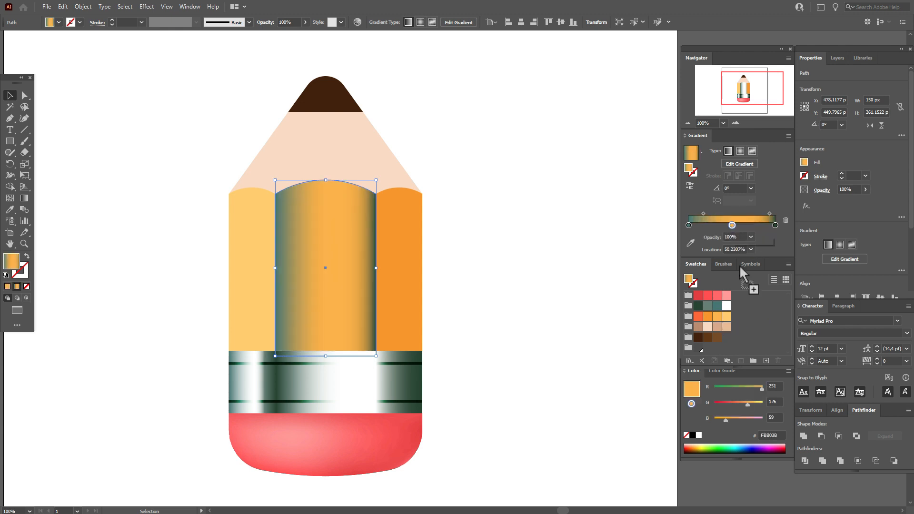
{"action": "left_click_drag", "start_coordinate": [727, 317], "coordinate": [690, 224]}
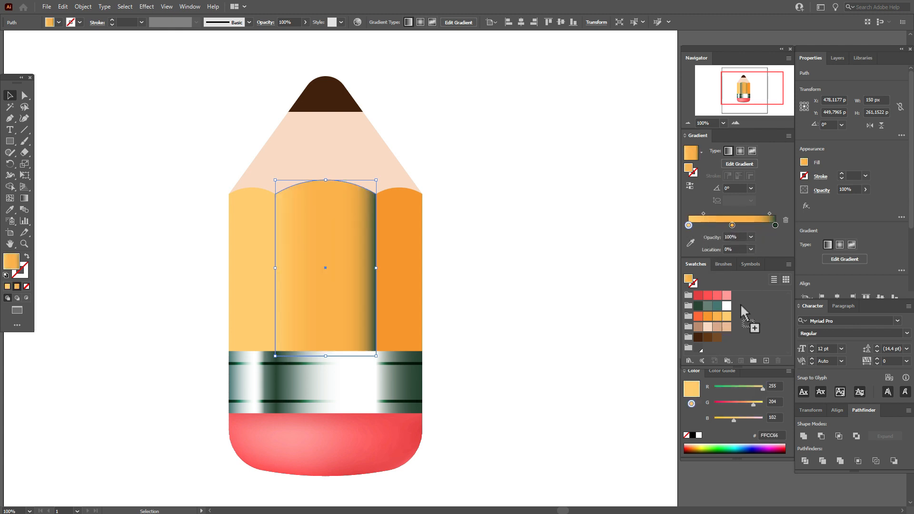
{"action": "left_click_drag", "start_coordinate": [727, 317], "coordinate": [776, 226]}
{"action": "left_click_drag", "start_coordinate": [702, 214], "coordinate": [696, 219]}
{"action": "left_click", "coordinate": [733, 226]}
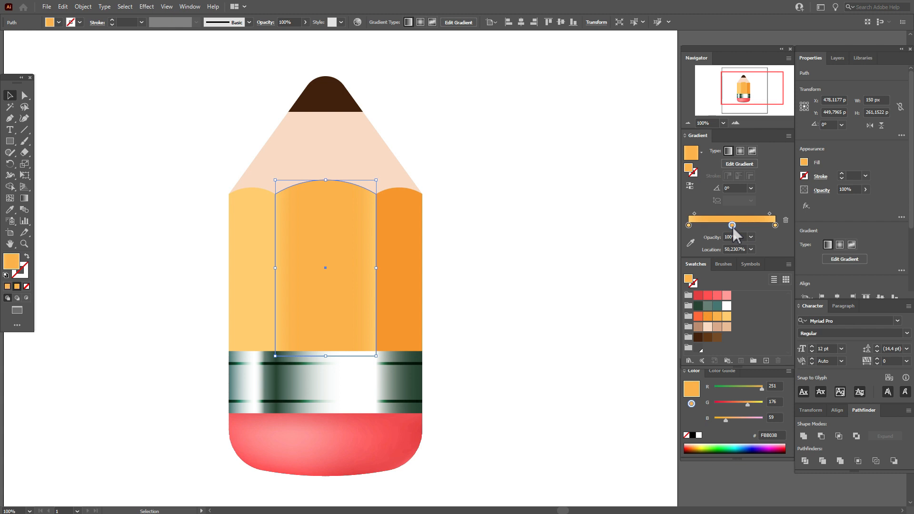
{"action": "left_click_drag", "start_coordinate": [734, 228], "coordinate": [733, 230]}
{"action": "key", "text": "ctrl+h"}
{"action": "left_click", "coordinate": [485, 310]}
- Give the left body panel a linear gradient from FBB03B to F79520 with the midpoint at about 80.5%
{"action": "left_click", "coordinate": [243, 285]}
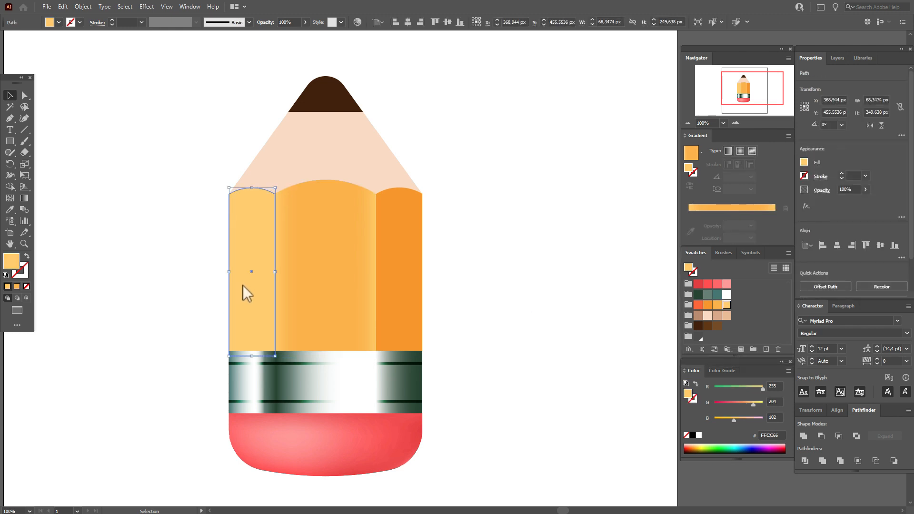
{"action": "left_click", "coordinate": [728, 152]}
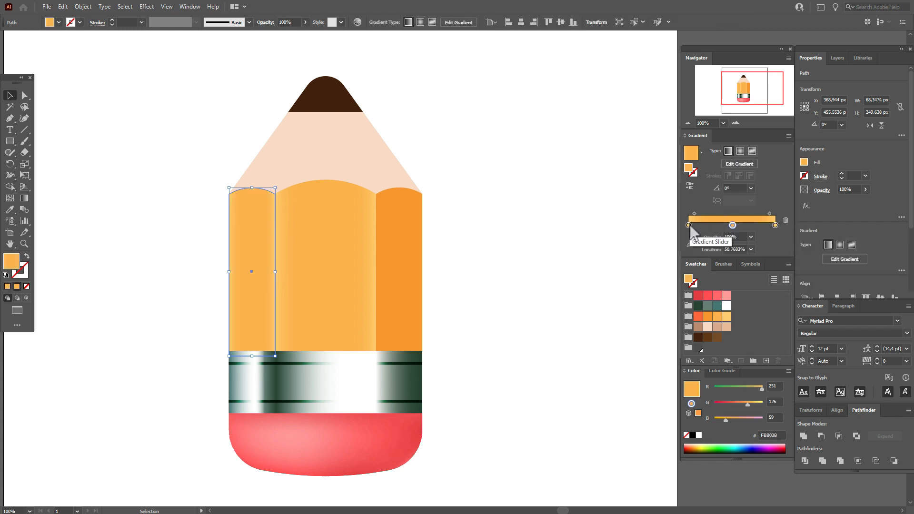
{"action": "left_click_drag", "start_coordinate": [689, 226], "coordinate": [689, 244]}
{"action": "left_click_drag", "start_coordinate": [733, 225], "coordinate": [689, 225]}
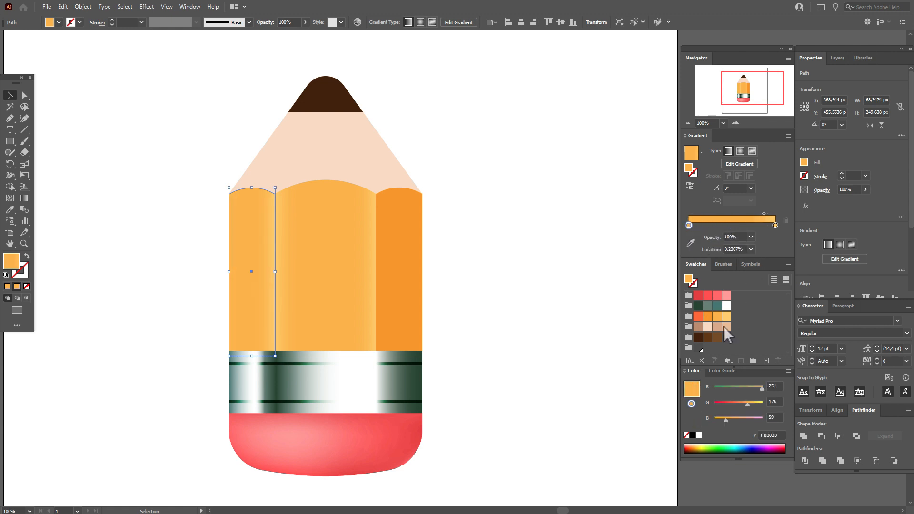
{"action": "mouse_move", "coordinate": [709, 316]}
{"action": "left_mouse_down"}
{"action": "mouse_move", "coordinate": [774, 227]}
{"action": "mouse_move", "coordinate": [759, 215]}
{"action": "left_mouse_up"}
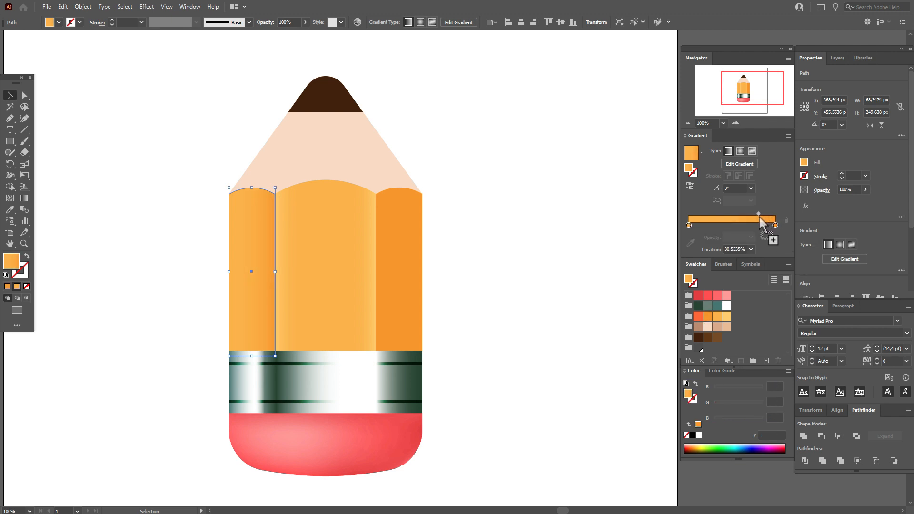
{"action": "left_click", "coordinate": [649, 228]}
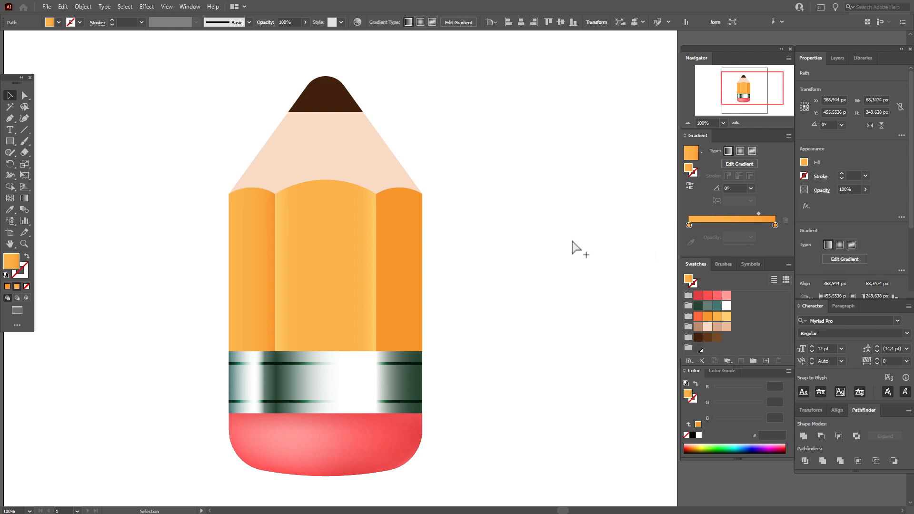
- Give the right body panel a linear gradient from F79520 to orange-red with the midpoint at about 36%
{"action": "left_click", "coordinate": [418, 280]}
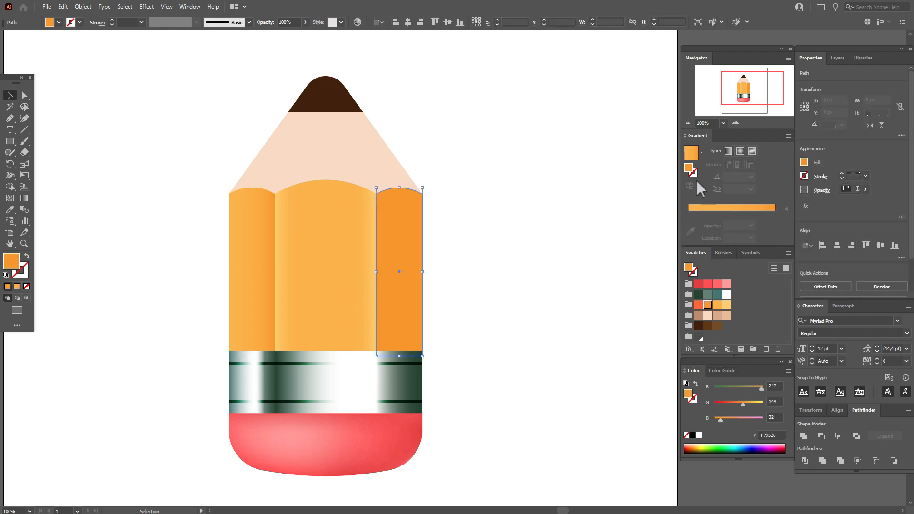
{"action": "left_click", "coordinate": [693, 157]}
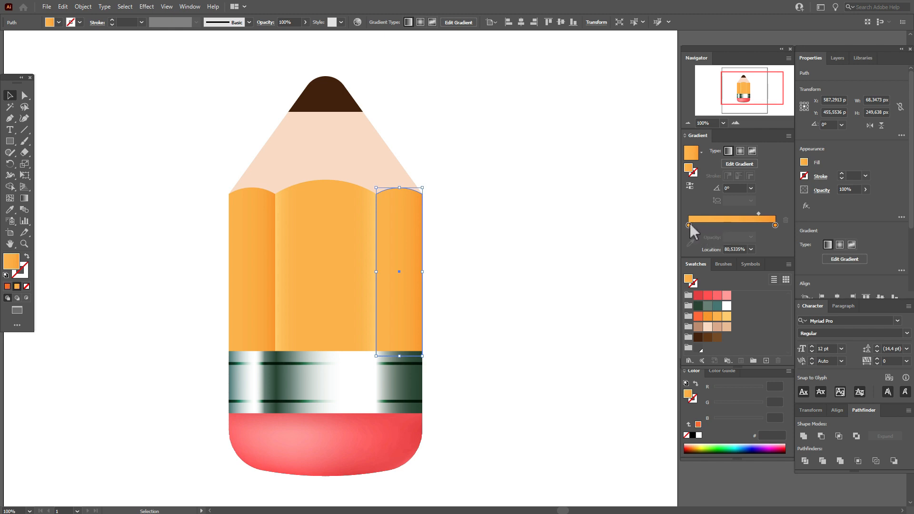
{"action": "left_click_drag", "start_coordinate": [712, 313], "coordinate": [689, 226]}
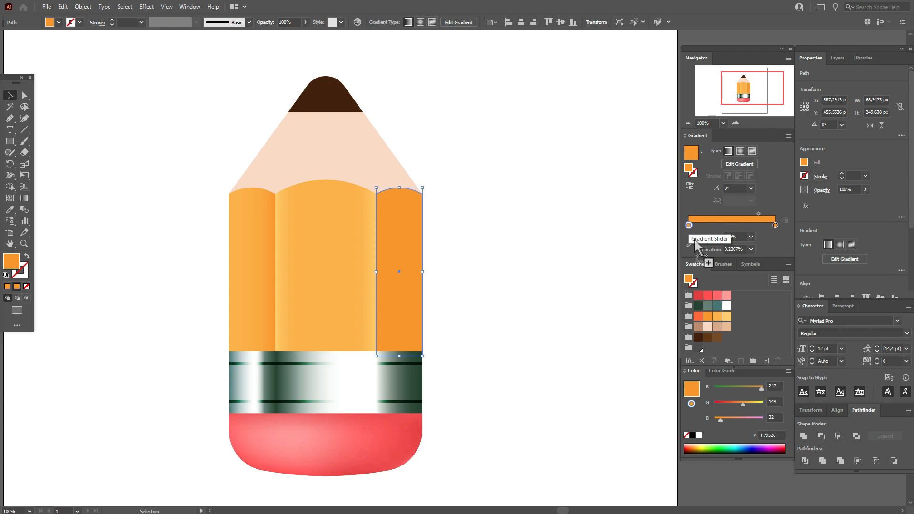
{"action": "mouse_move", "coordinate": [698, 316]}
{"action": "left_mouse_down"}
{"action": "mouse_move", "coordinate": [776, 226]}
{"action": "mouse_move", "coordinate": [720, 218]}
{"action": "left_mouse_up"}
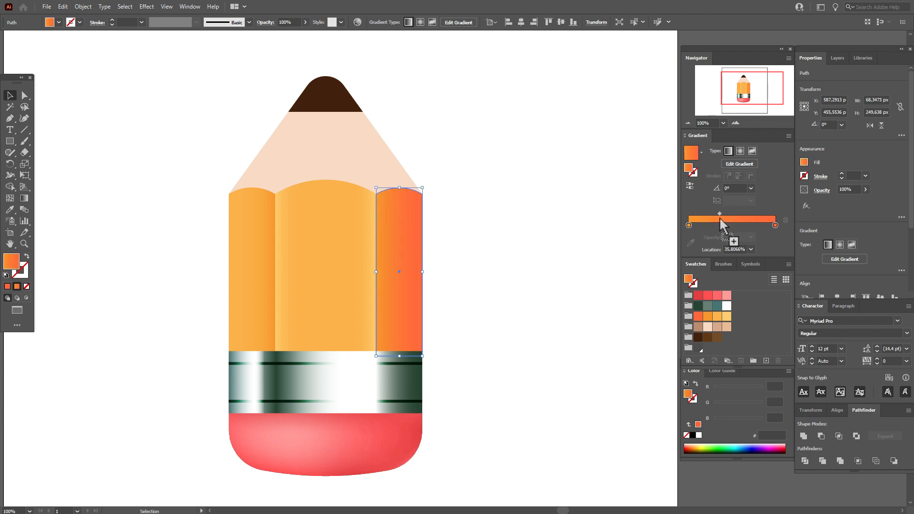
{"action": "left_click", "coordinate": [582, 233]}
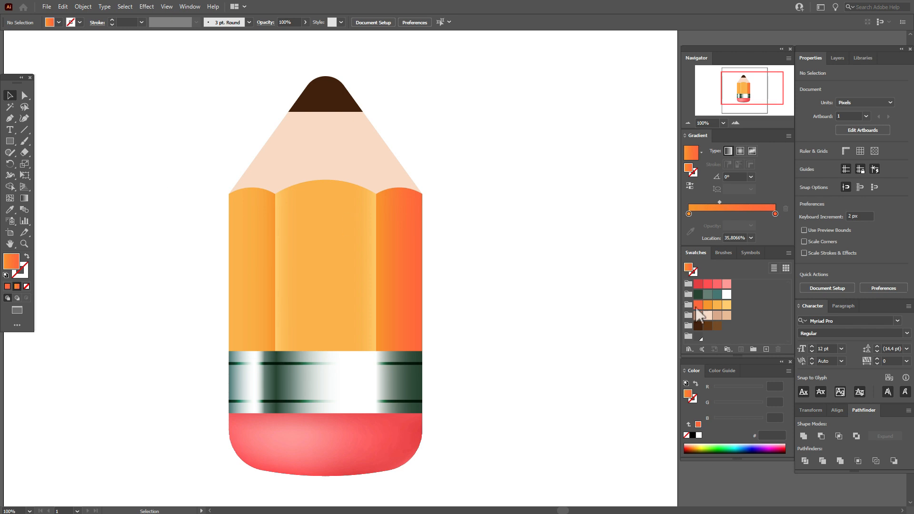
- Draw a vertical white 1 pt line without fill along the edge between the left and central body panels
{"action": "left_click", "coordinate": [727, 294]}
{"action": "left_click", "coordinate": [9, 118]}
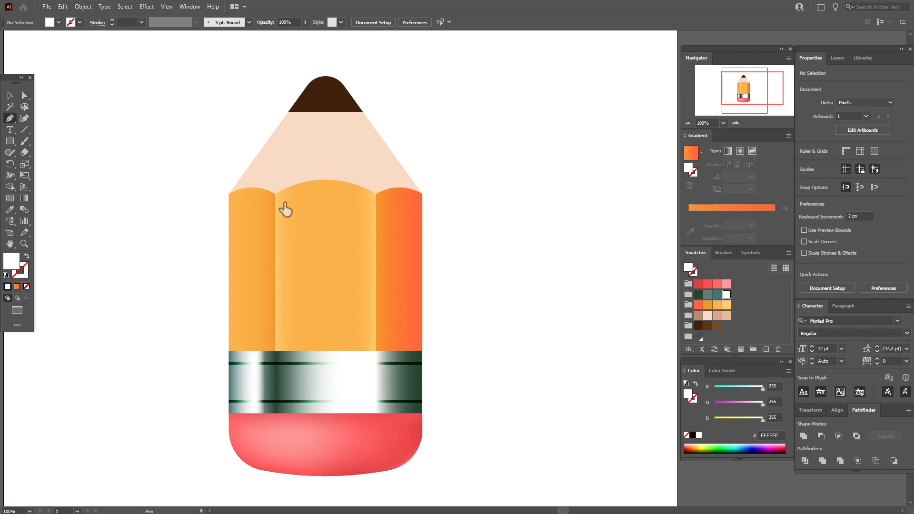
{"action": "left_click", "coordinate": [275, 196]}
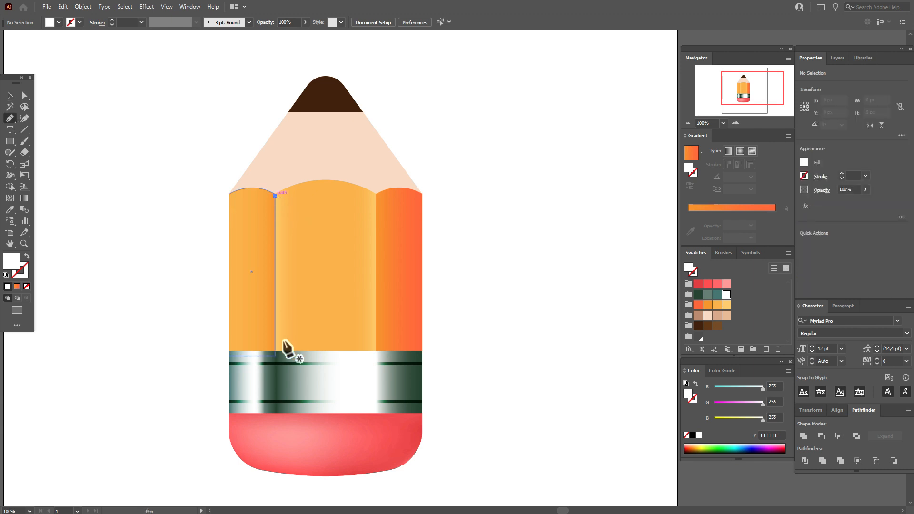
{"action": "left_click", "coordinate": [275, 347]}
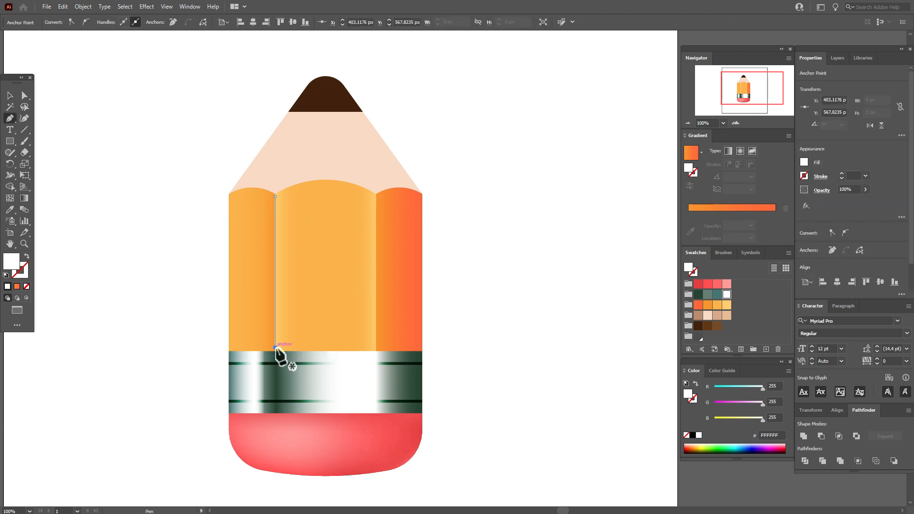
{"action": "left_click", "coordinate": [26, 257]}
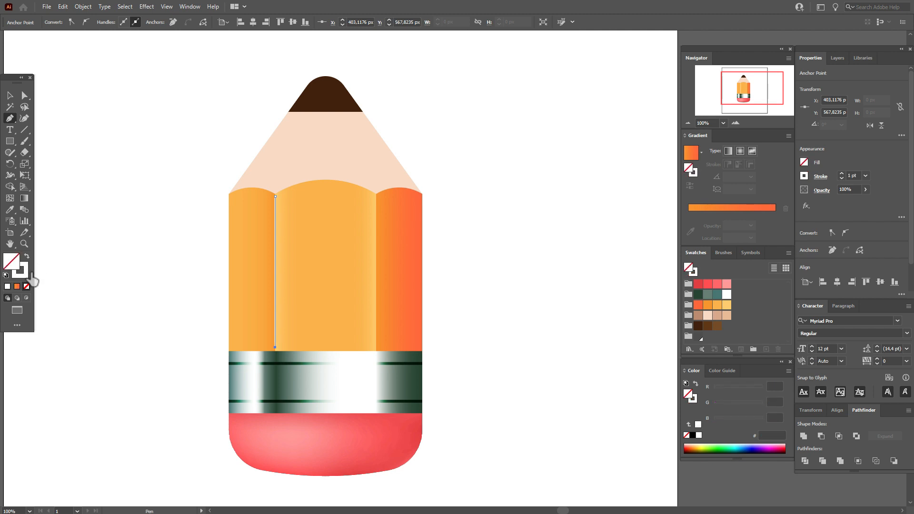
{"action": "left_click", "coordinate": [29, 274]}
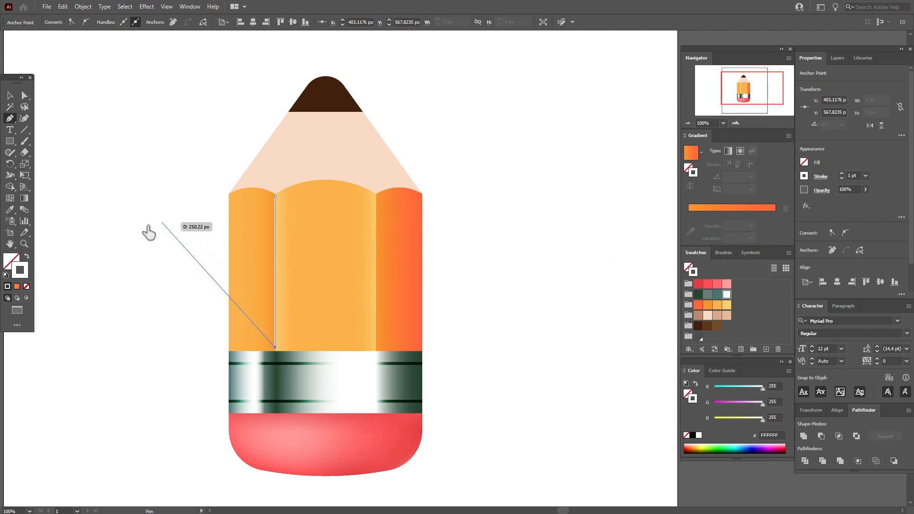
{"action": "key", "text": "Escape"}
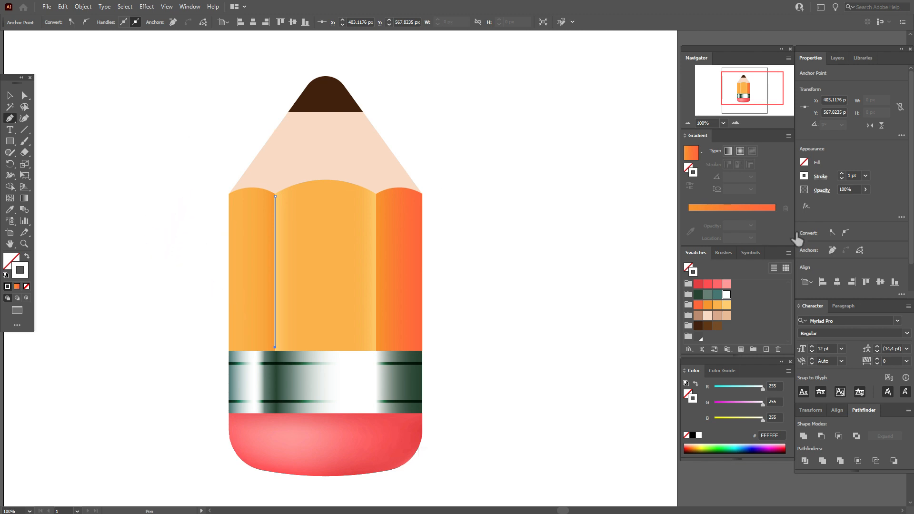
- Apply the width profile that tapers at both ends to the white line's stroke
{"action": "left_click", "coordinate": [824, 181]}
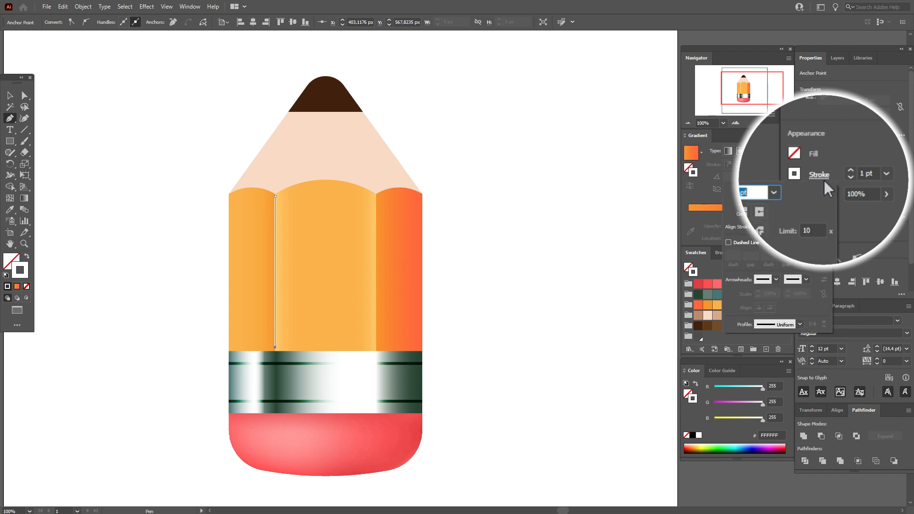
{"action": "left_click", "coordinate": [802, 323]}
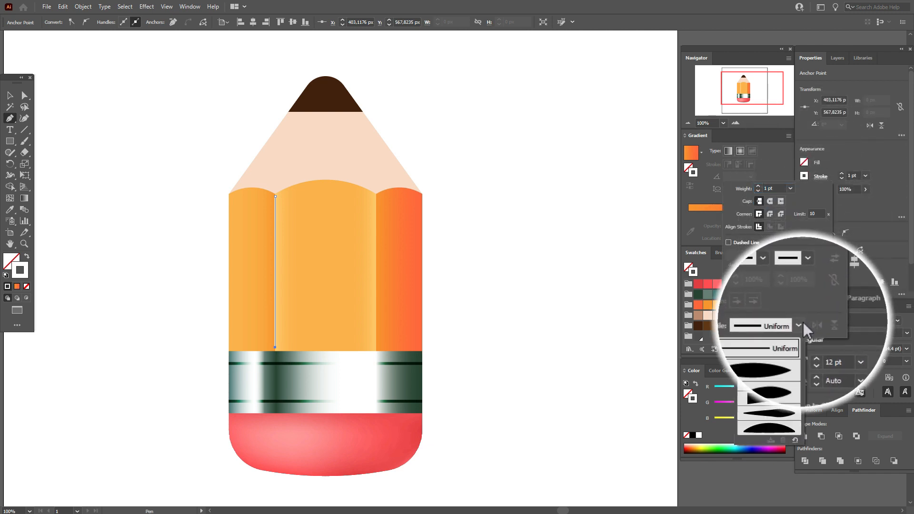
{"action": "left_click", "coordinate": [775, 350]}
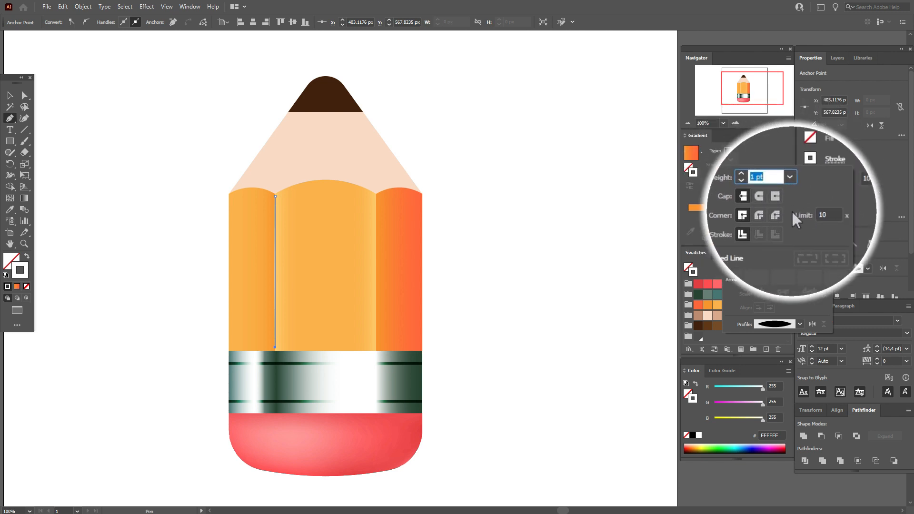
- Set the stroke weight of the white line between the left and central body panels to 3 pt
{"action": "type", "text": "3"}
{"action": "key", "text": "Return"}
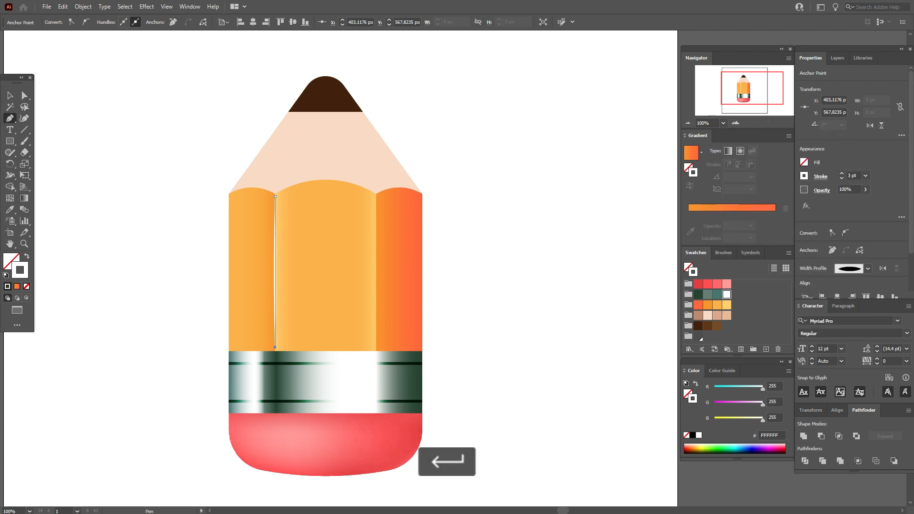
{"action": "left_click", "coordinate": [9, 95]}
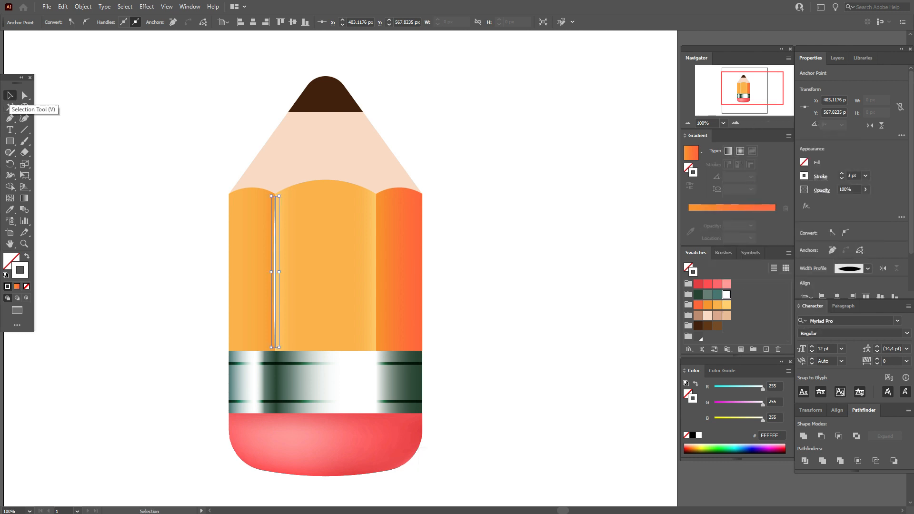
{"action": "left_click", "coordinate": [104, 122]}
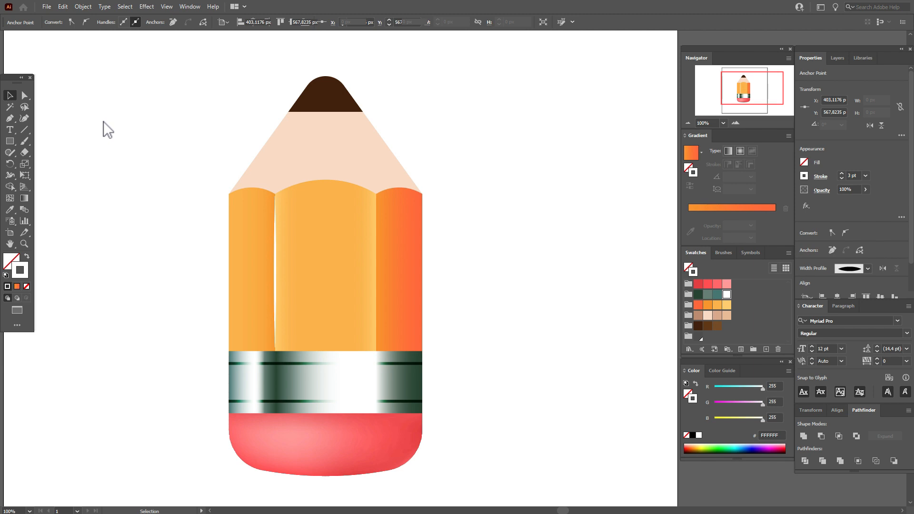
- Set the white edge line's opacity to 50% and duplicate it onto the edge between the central and right body panels
{"action": "left_click", "coordinate": [275, 271]}
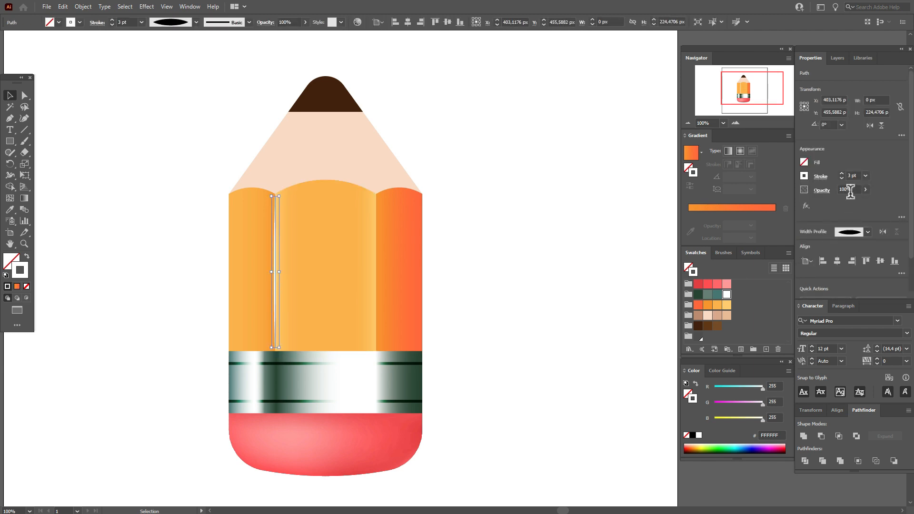
{"action": "left_click", "coordinate": [850, 190]}
{"action": "type", "text": "50"}
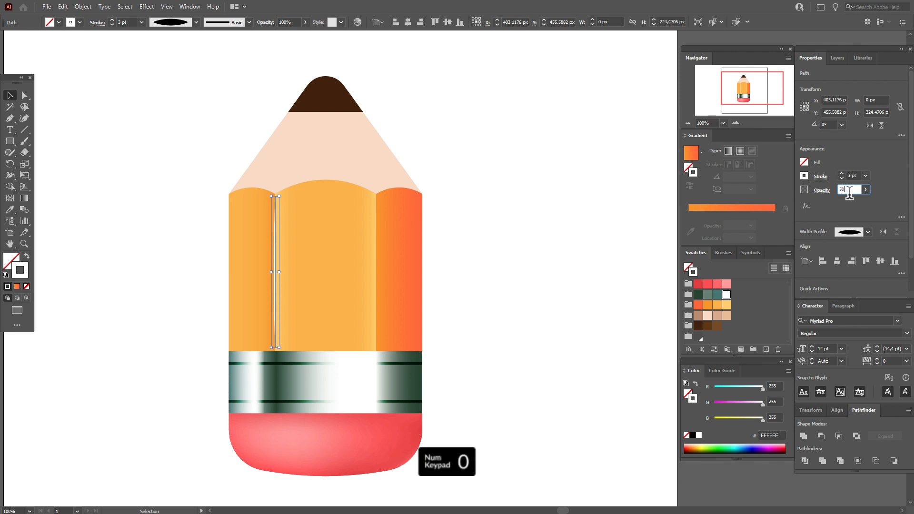
{"action": "key", "text": "Return"}
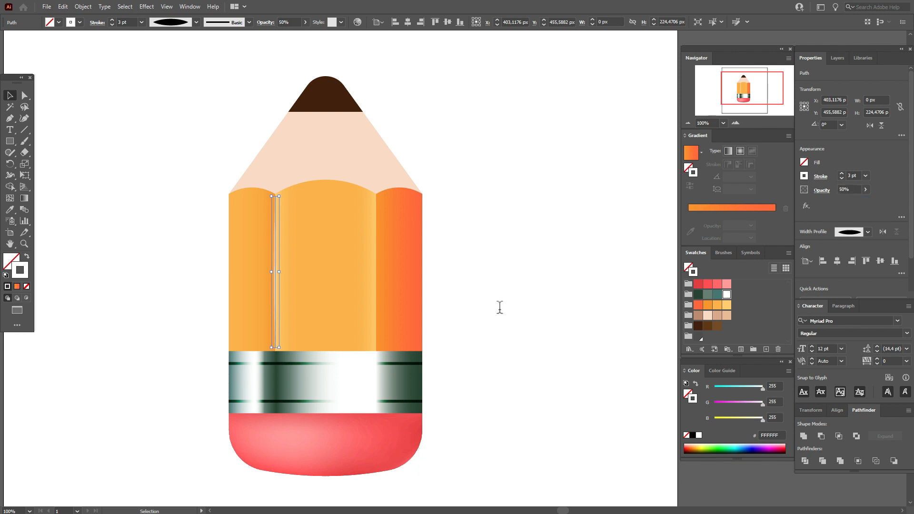
{"action": "left_click", "coordinate": [498, 307]}
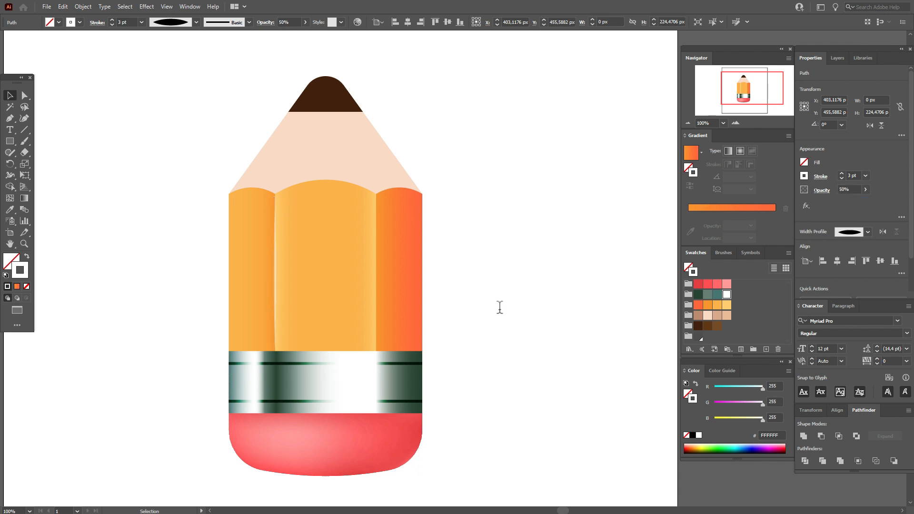
{"action": "left_click", "coordinate": [275, 284]}
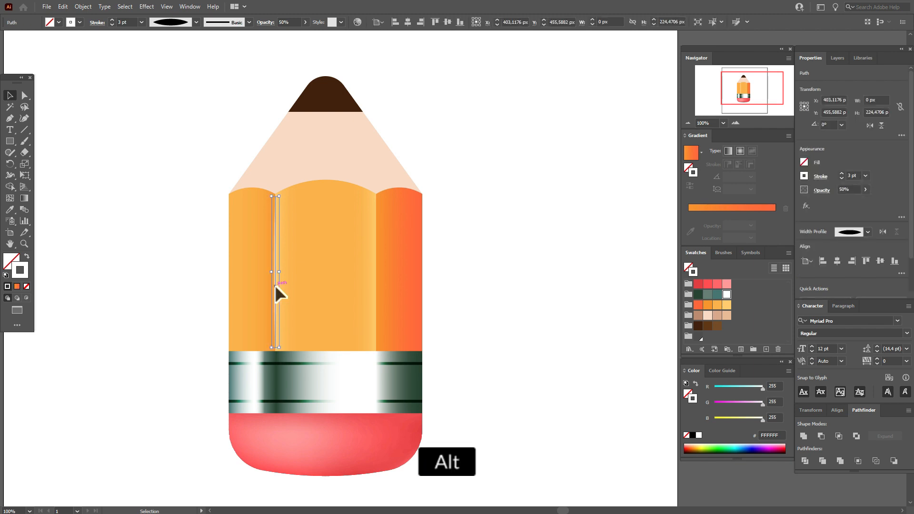
{"action": "left_click_drag", "start_coordinate": [275, 285], "coordinate": [375, 285]}
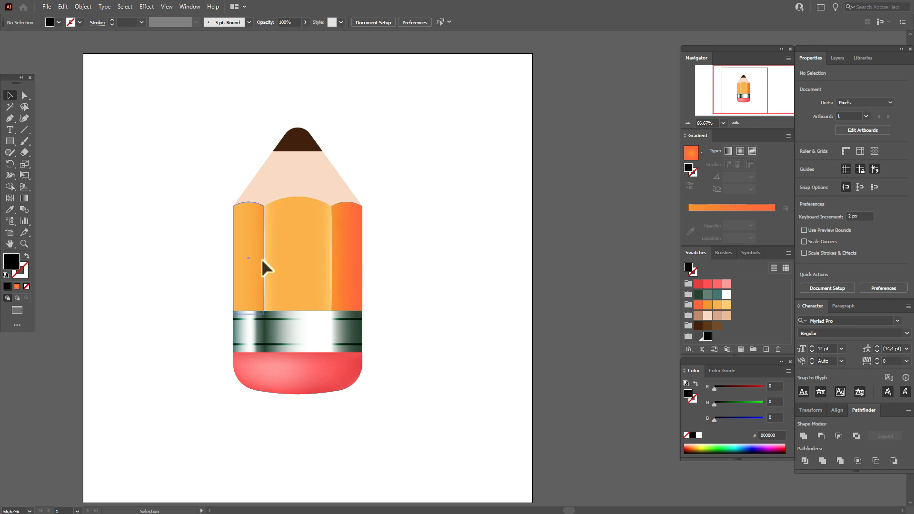
- Draw a circle about 263 px in diameter beside the pencil, near the artboard's upper-left area
{"action": "left_click", "coordinate": [13, 142]}
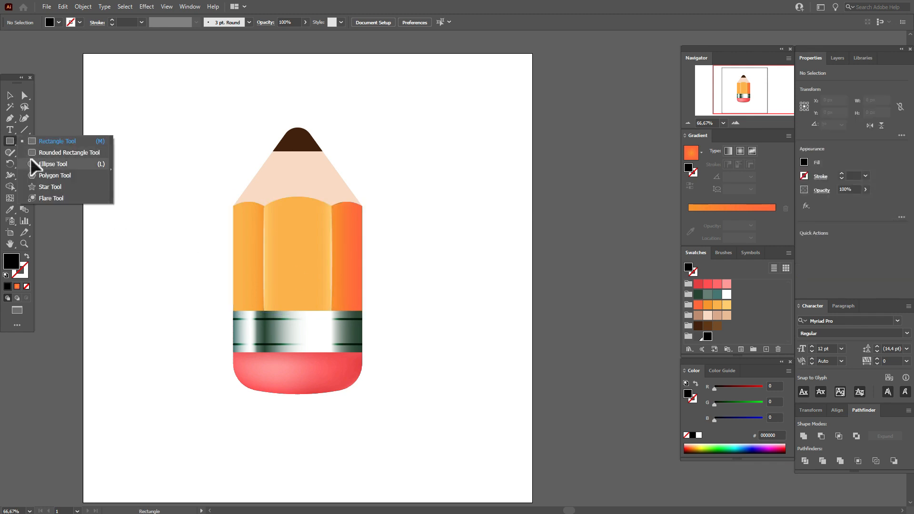
{"action": "left_click", "coordinate": [33, 164]}
{"action": "left_click_drag", "start_coordinate": [102, 113], "coordinate": [220, 231]}
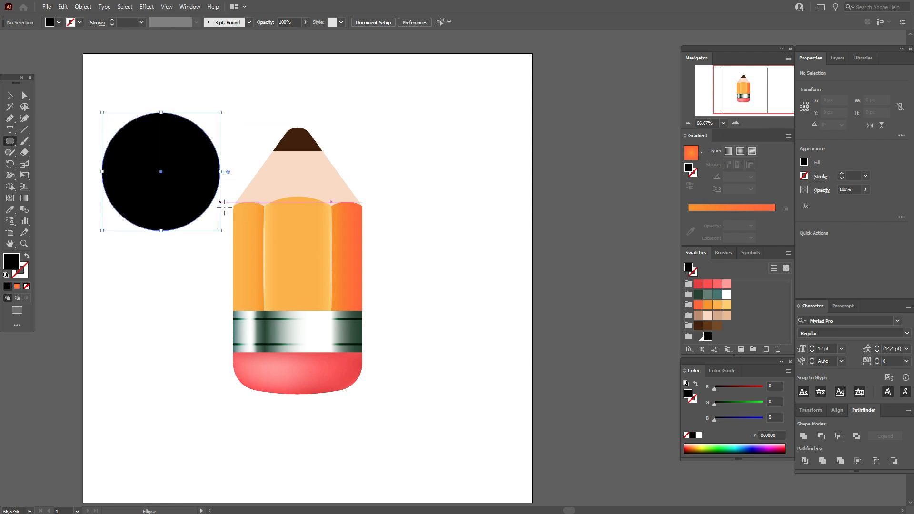
- Fill the circle with a radial gradient from a white centre to black and set its blending mode to Screen
{"action": "left_click", "coordinate": [741, 153]}
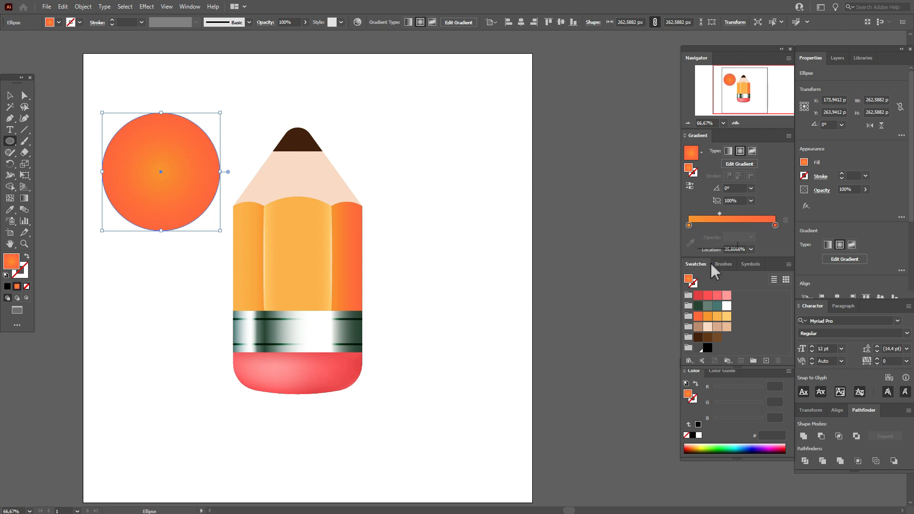
{"action": "left_click_drag", "start_coordinate": [726, 306], "coordinate": [690, 227]}
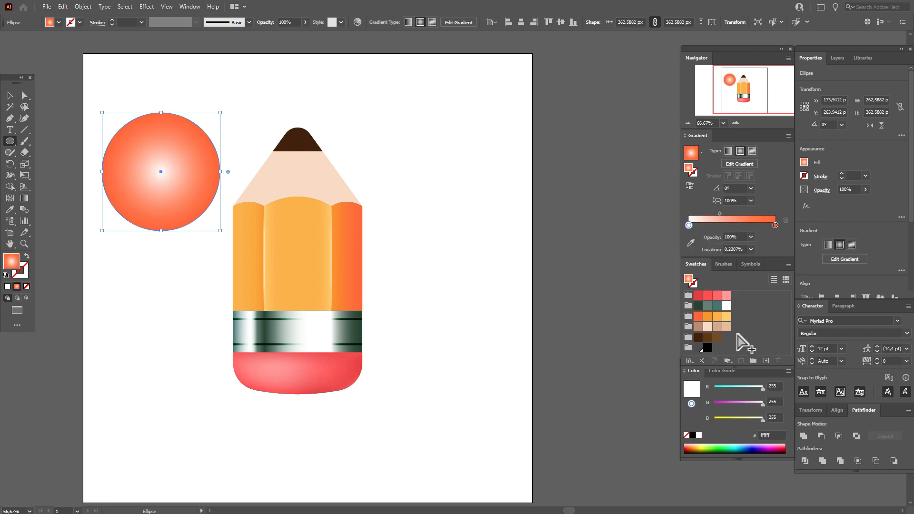
{"action": "left_click_drag", "start_coordinate": [708, 347], "coordinate": [776, 228]}
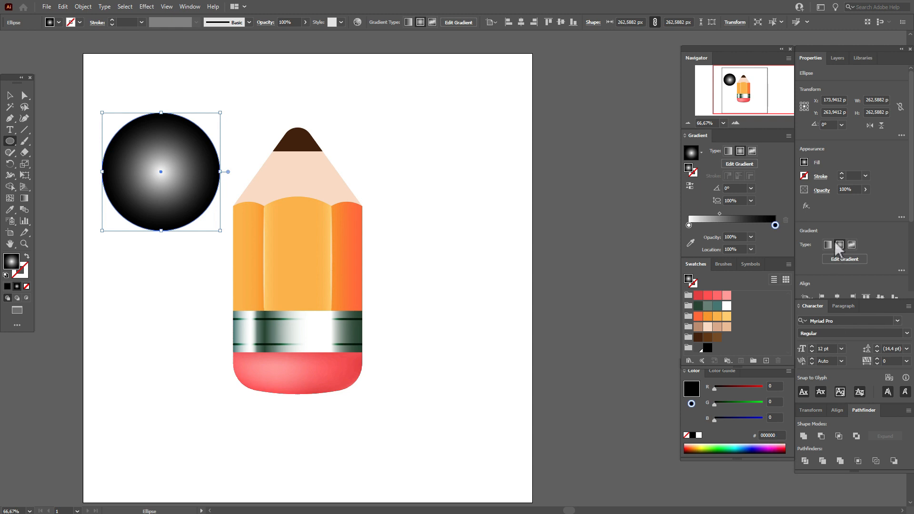
{"action": "left_click", "coordinate": [823, 190]}
{"action": "left_click", "coordinate": [761, 207]}
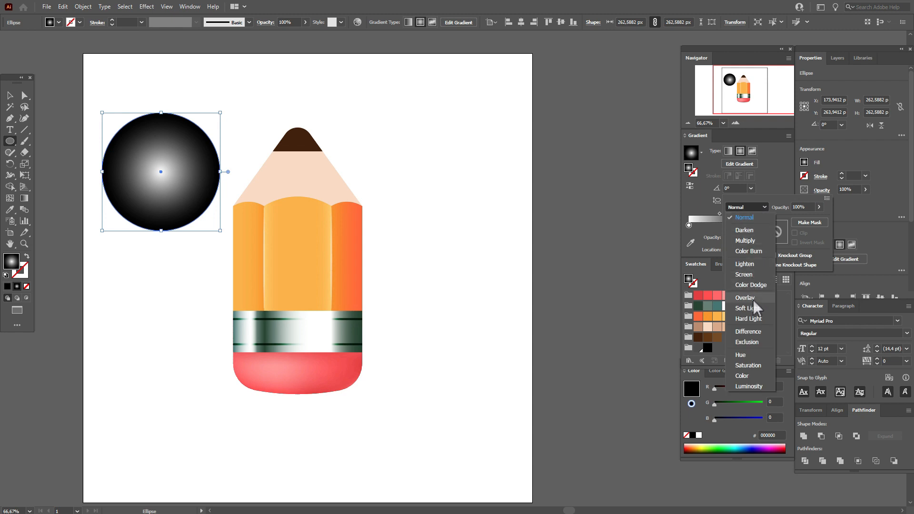
{"action": "left_click", "coordinate": [725, 274]}
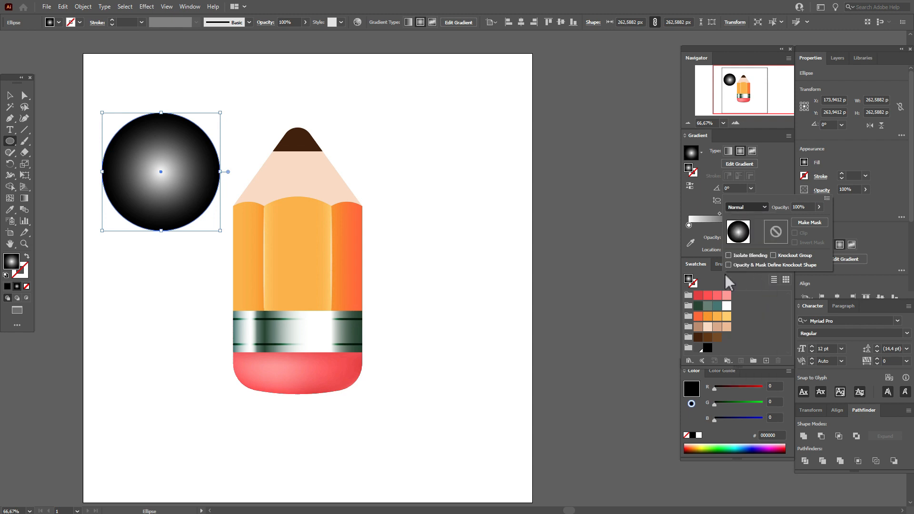
- Move the gradient circle onto the edge between the left and central body panels and narrow it to about 7.5 px wide
{"action": "left_click", "coordinate": [8, 96]}
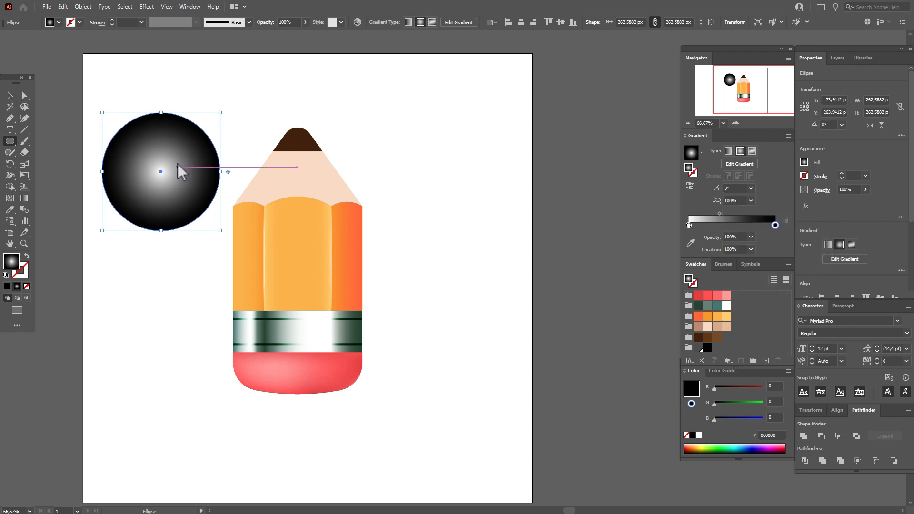
{"action": "left_click", "coordinate": [10, 96]}
{"action": "left_click_drag", "start_coordinate": [175, 150], "coordinate": [285, 236]}
{"action": "left_click", "coordinate": [25, 244]}
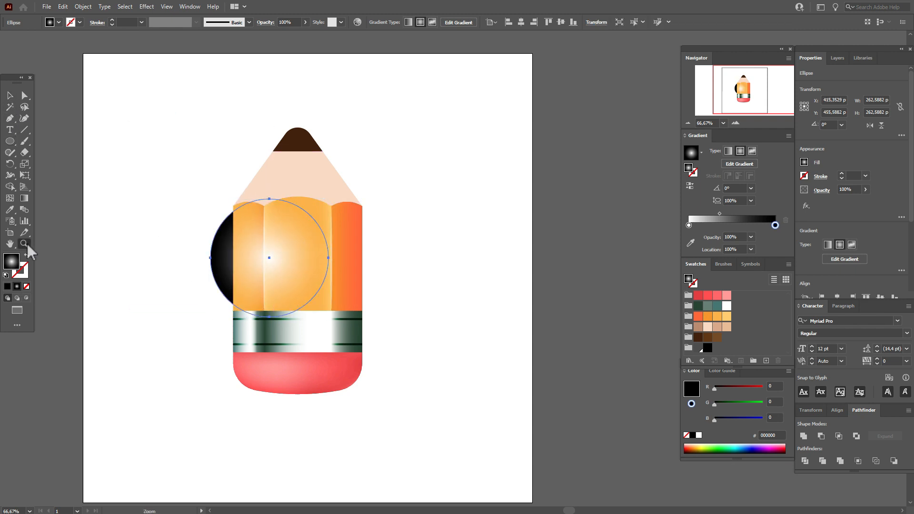
{"action": "left_click", "coordinate": [347, 258]}
{"action": "left_click", "coordinate": [429, 276]}
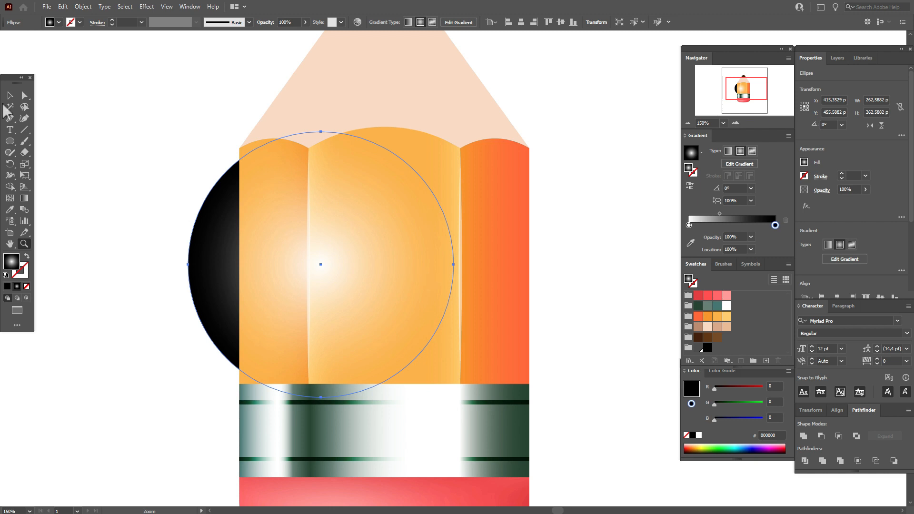
{"action": "key", "text": "v"}
{"action": "mouse_move", "coordinate": [457, 269]}
{"action": "left_mouse_down"}
{"action": "mouse_move", "coordinate": [292, 270]}
{"action": "mouse_move", "coordinate": [199, 284]}
{"action": "mouse_move", "coordinate": [193, 295]}
{"action": "mouse_move", "coordinate": [309, 265]}
{"action": "left_mouse_up"}
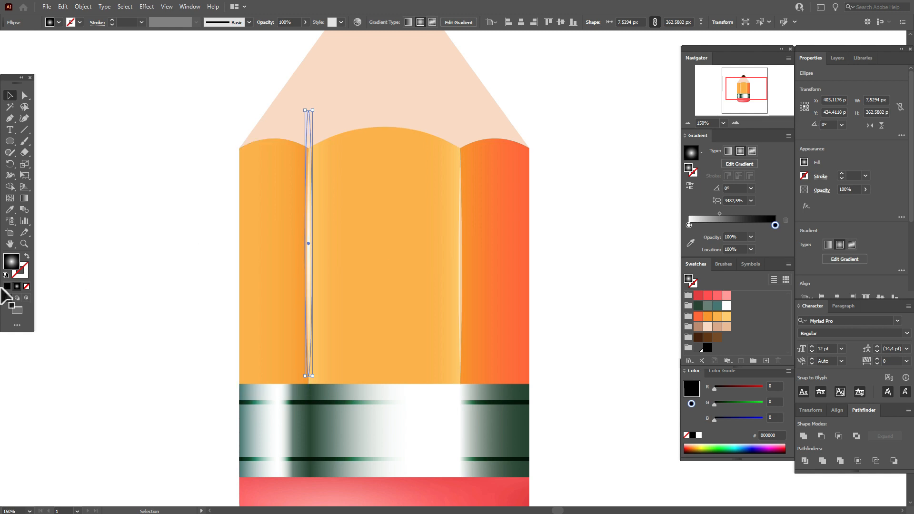
- Resize the glow ellipse to about 9.6 px by 169 px and position it on the upper part of the left panel edge
{"action": "left_click", "coordinate": [24, 244]}
{"action": "left_click", "coordinate": [427, 249]}
{"action": "left_click", "coordinate": [427, 248]}
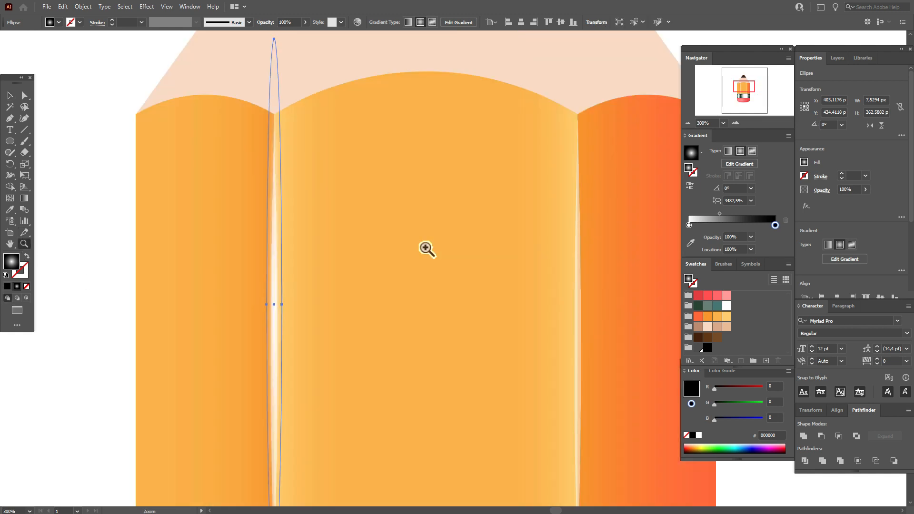
{"action": "key", "text": "v"}
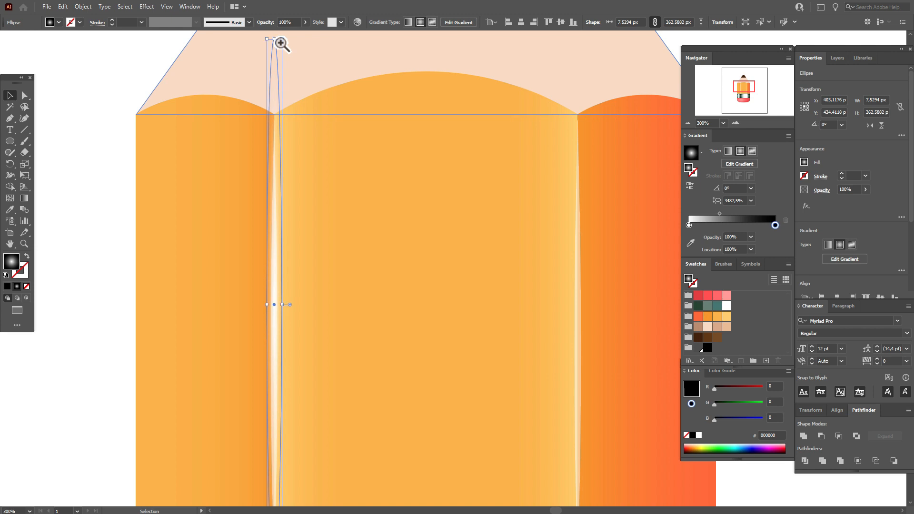
{"action": "left_click_drag", "start_coordinate": [274, 39], "coordinate": [274, 227]}
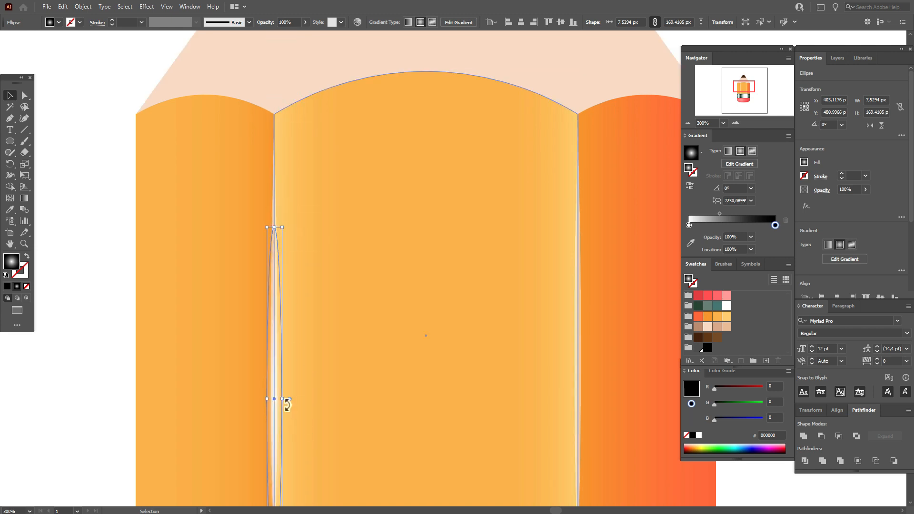
{"action": "left_click_drag", "start_coordinate": [287, 404], "coordinate": [273, 272]}
- Duplicate the glow ellipse and place the copy on the lower part of the edge between the central and right body panels
{"action": "key", "text": "ctrl+c"}
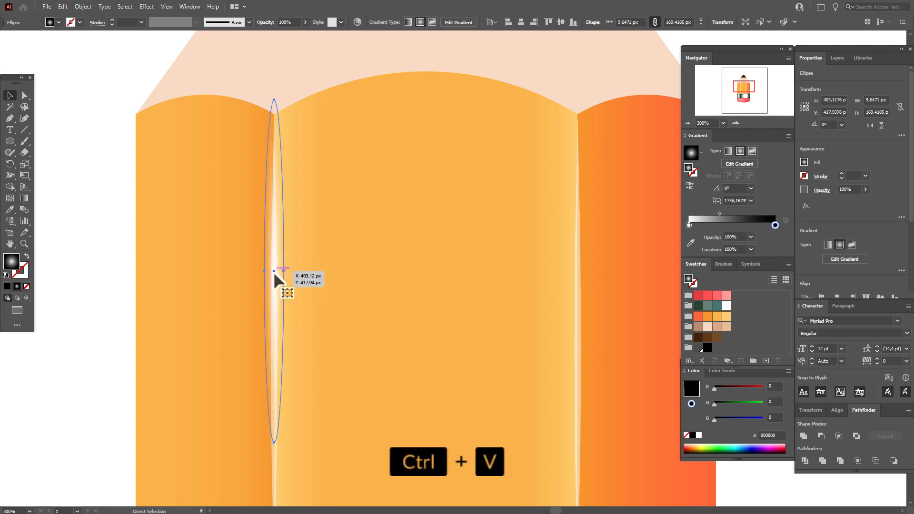
{"action": "key", "text": "ctrl+v"}
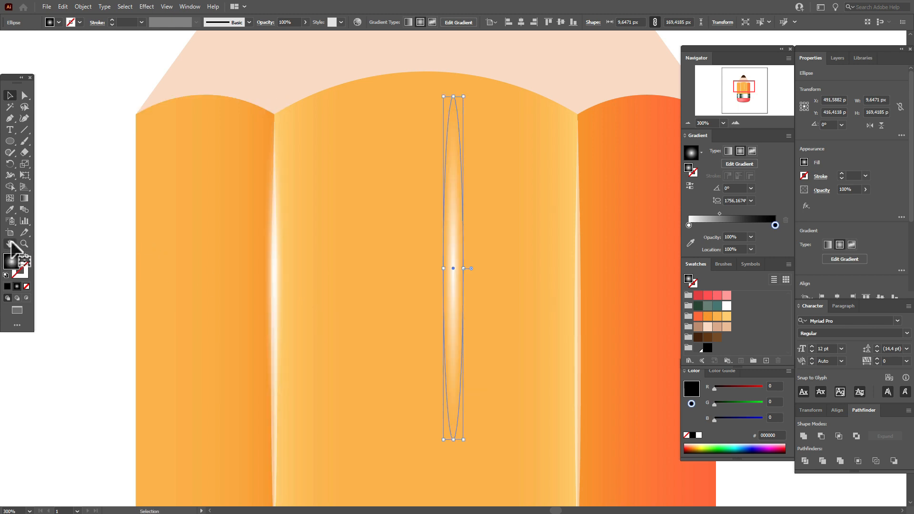
{"action": "left_click", "coordinate": [10, 244]}
{"action": "left_click_drag", "start_coordinate": [524, 351], "coordinate": [243, 210]}
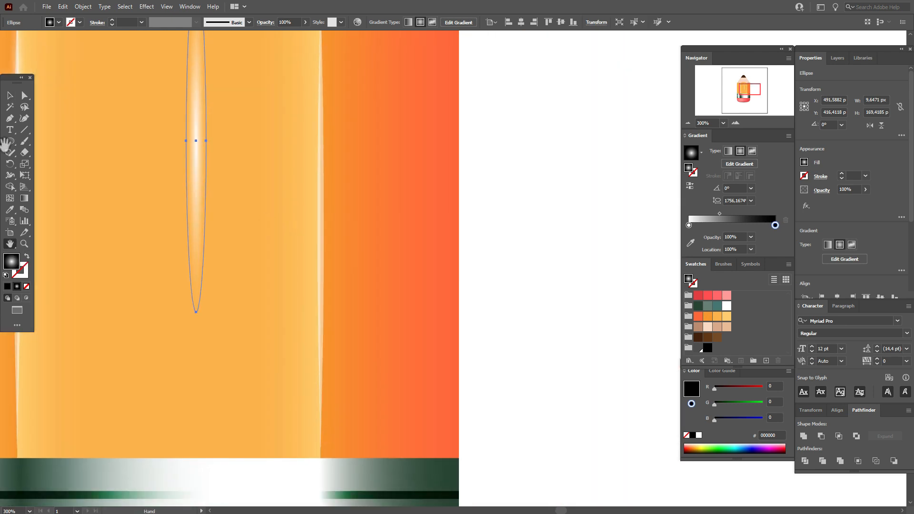
{"action": "left_click", "coordinate": [11, 99]}
{"action": "mouse_move", "coordinate": [195, 143]}
{"action": "left_mouse_down"}
{"action": "mouse_move", "coordinate": [316, 255]}
{"action": "mouse_move", "coordinate": [136, 258]}
{"action": "left_mouse_up"}
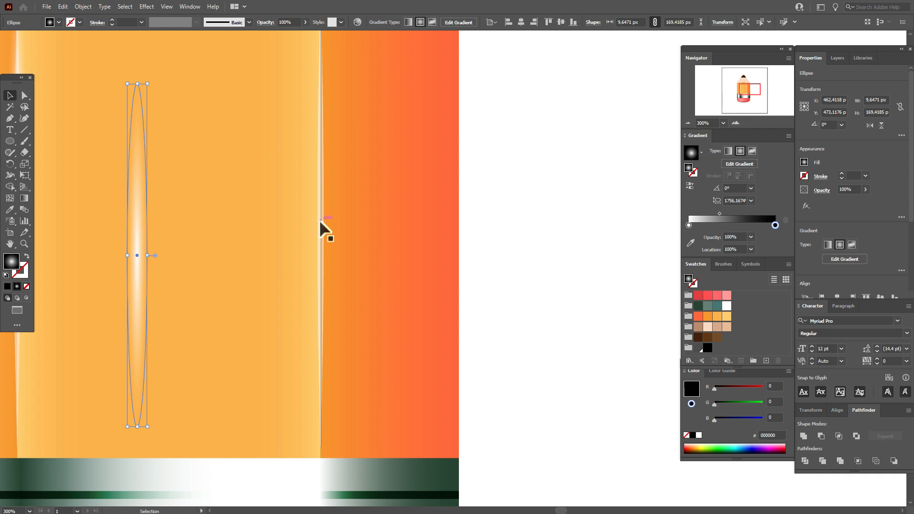
{"action": "left_click_drag", "start_coordinate": [320, 229], "coordinate": [323, 227]}
{"action": "left_click", "coordinate": [213, 250]}
{"action": "mouse_move", "coordinate": [139, 247]}
{"action": "left_mouse_down"}
{"action": "mouse_move", "coordinate": [363, 242]}
{"action": "mouse_move", "coordinate": [321, 238]}
{"action": "left_mouse_up"}
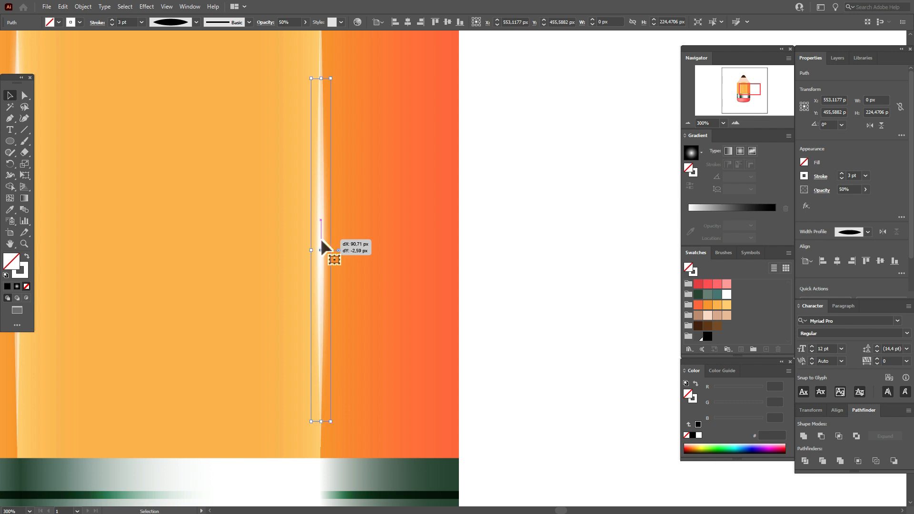
{"action": "left_click", "coordinate": [558, 241]}
- Set the opacity of both glow ellipses on the body edges to 80%
{"action": "left_click", "coordinate": [10, 244]}
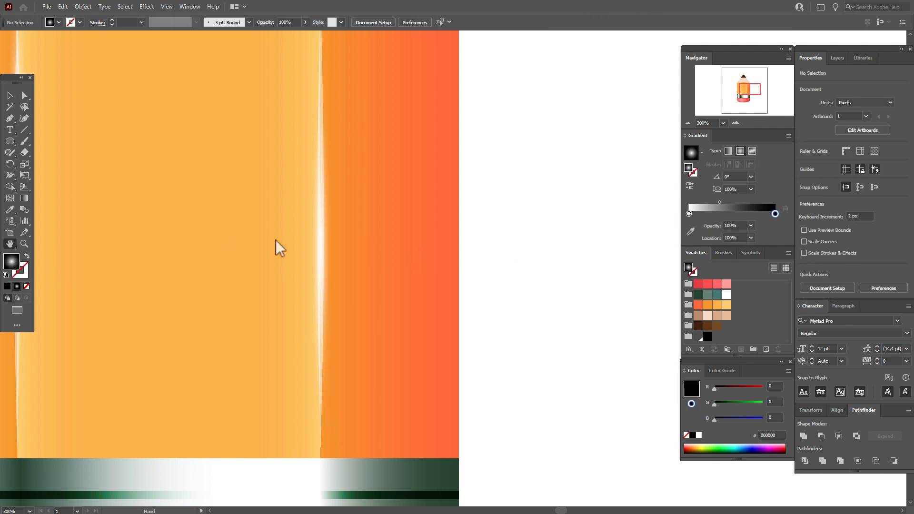
{"action": "left_click_drag", "start_coordinate": [280, 248], "coordinate": [453, 367]}
{"action": "mouse_move", "coordinate": [301, 253]}
{"action": "left_mouse_down"}
{"action": "mouse_move", "coordinate": [237, 119]}
{"action": "mouse_move", "coordinate": [241, 165]}
{"action": "left_mouse_up"}
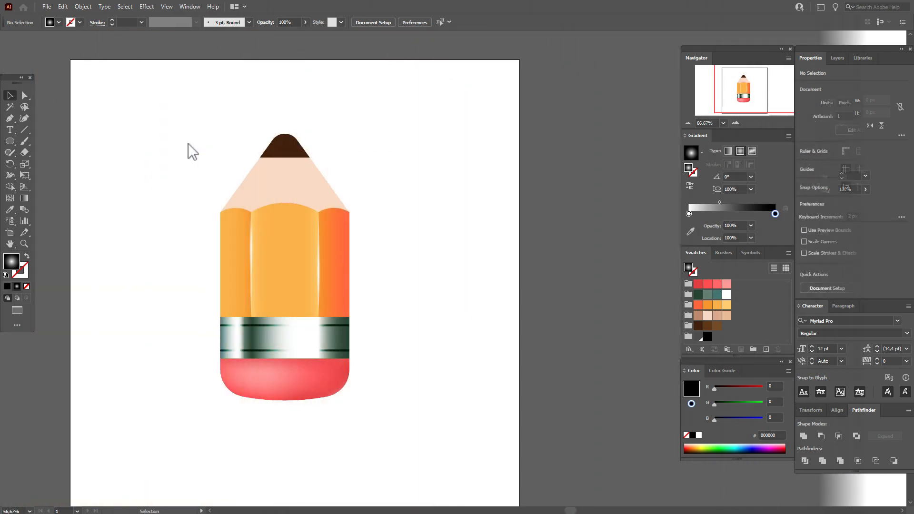
{"action": "left_click", "coordinate": [252, 258], "text": "shift"}
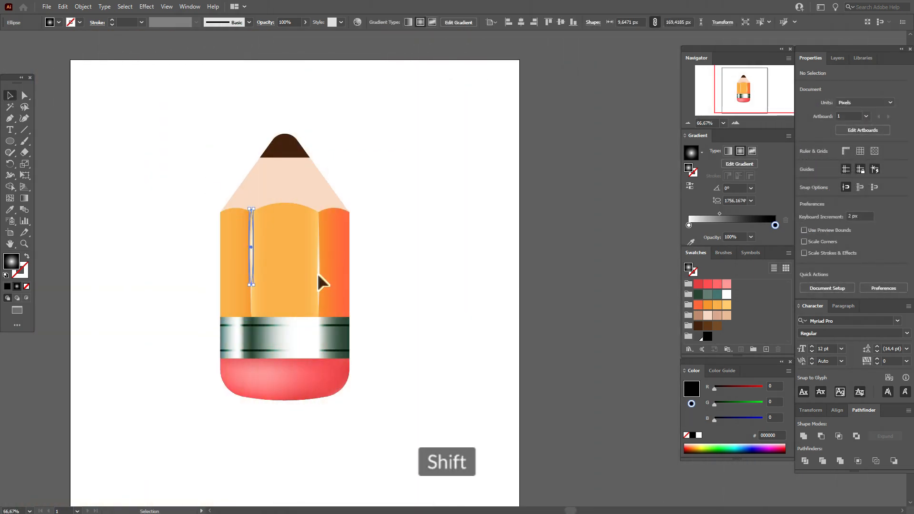
{"action": "left_click", "coordinate": [321, 273], "text": "shift"}
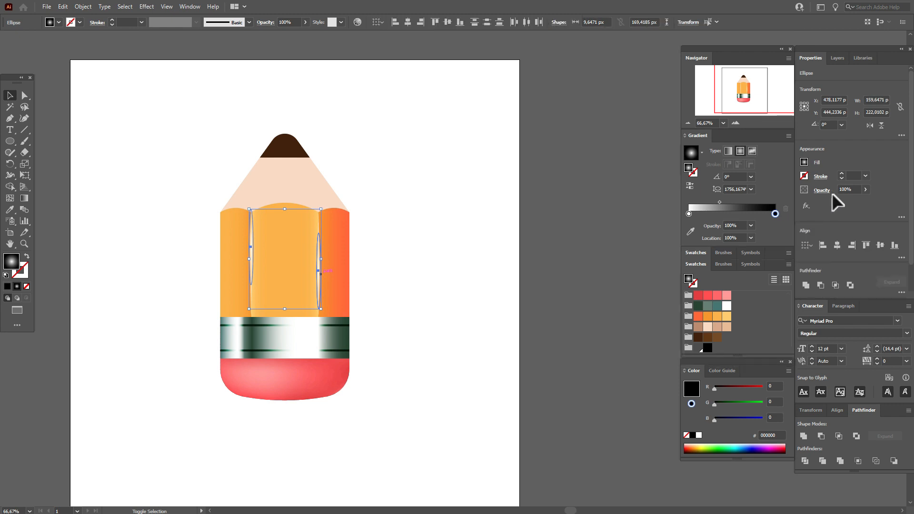
{"action": "left_click", "coordinate": [845, 189]}
{"action": "type", "text": "80"}
{"action": "key", "text": "Return"}
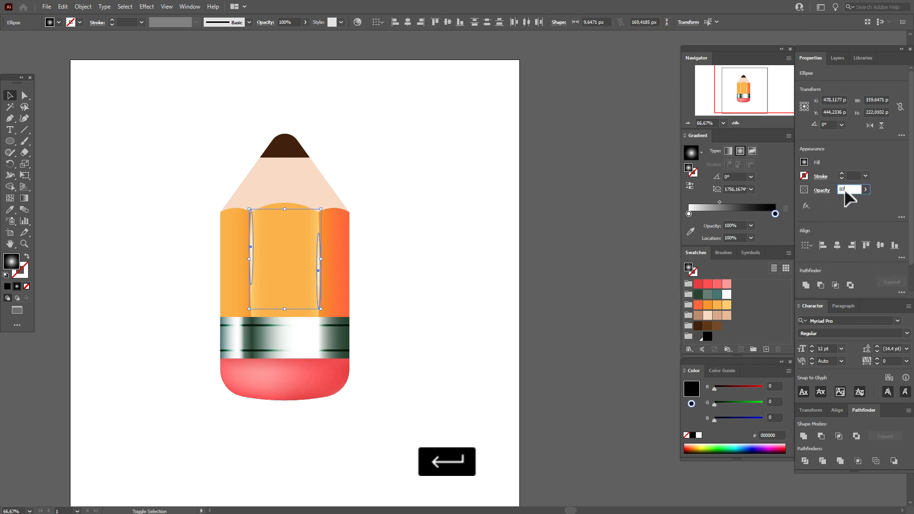
{"action": "left_click", "coordinate": [541, 180]}
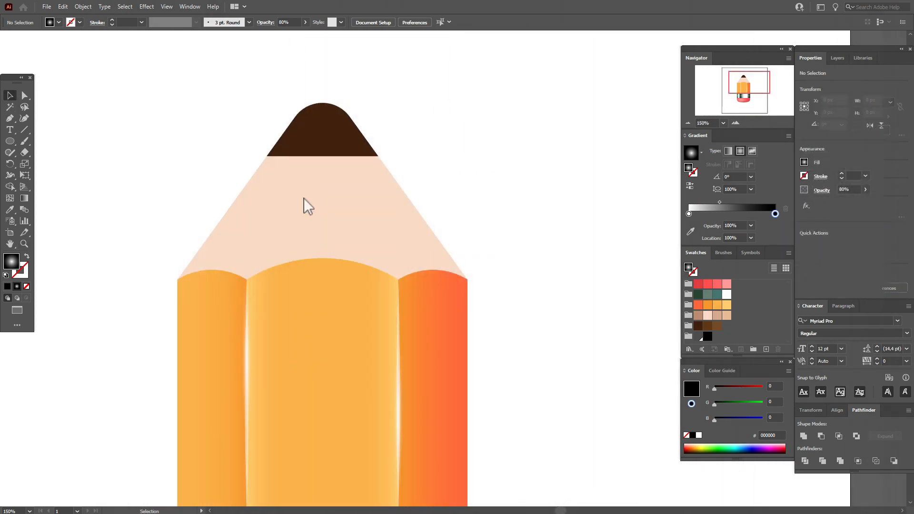
- Convert the flat peach tip into a gradient mesh and give it the base fill color #E9BB93
{"action": "left_click", "coordinate": [323, 213]}
{"action": "left_click", "coordinate": [84, 7]}
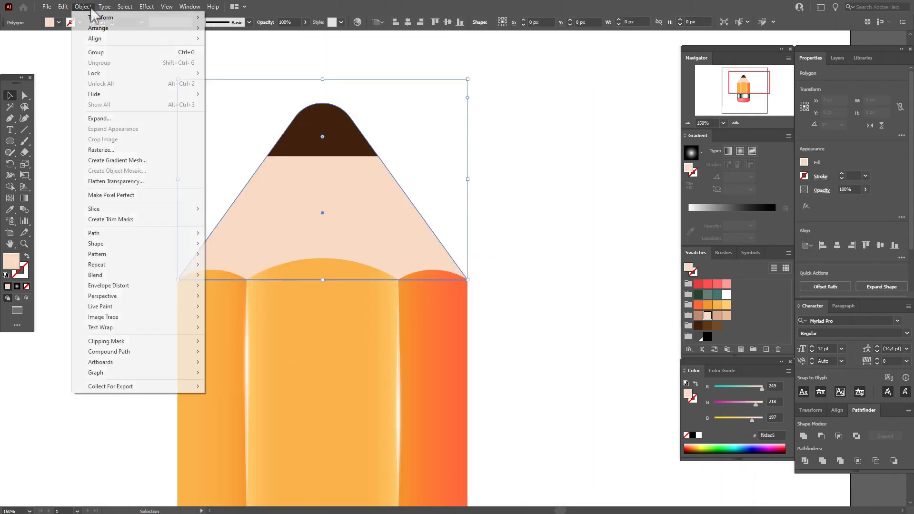
{"action": "left_click", "coordinate": [156, 162]}
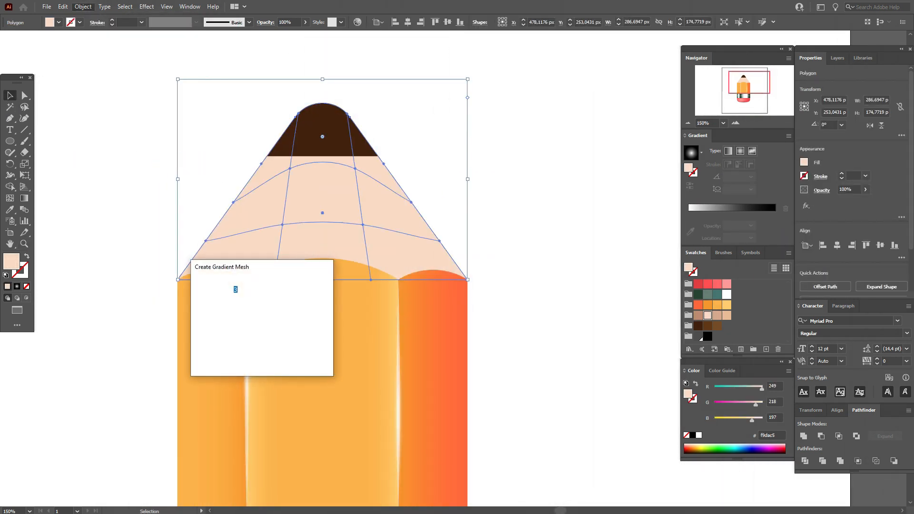
{"action": "key", "text": "Return"}
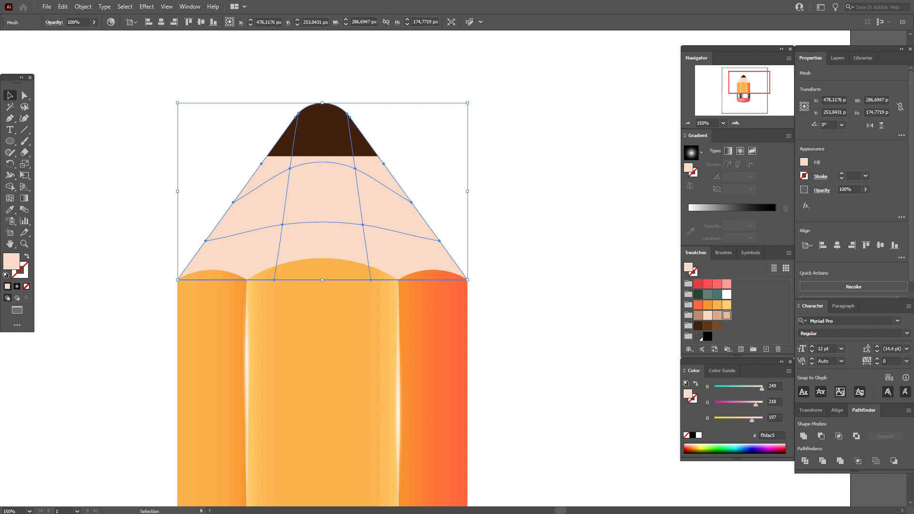
{"action": "left_click", "coordinate": [727, 316]}
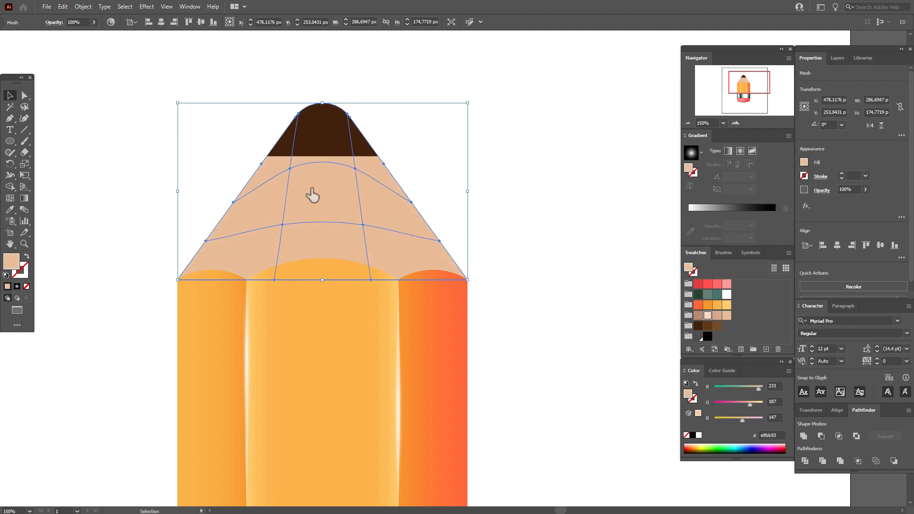
- Color the tip's left-center mesh points light peach #F9DAC5 and its right-edge and lower-right points darker tan
{"action": "left_click_drag", "start_coordinate": [293, 171], "coordinate": [290, 169]}
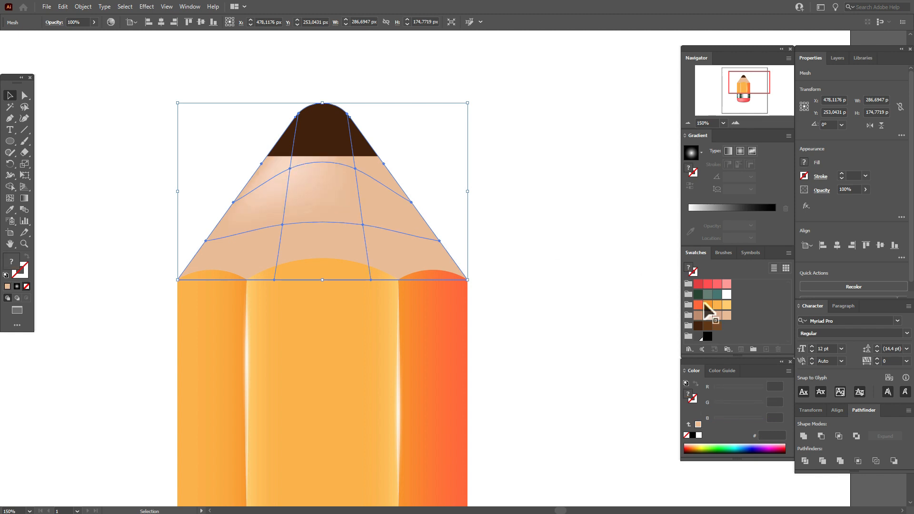
{"action": "left_click_drag", "start_coordinate": [708, 316], "coordinate": [288, 232]}
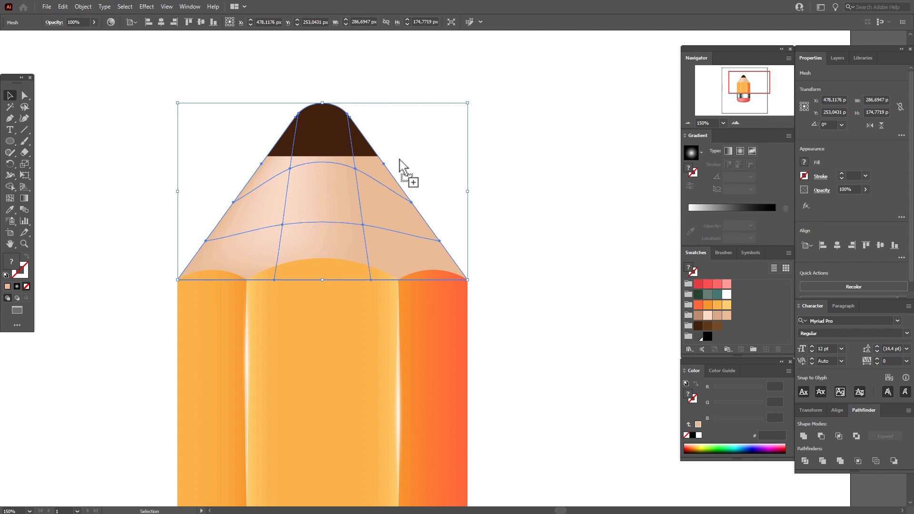
{"action": "left_click_drag", "start_coordinate": [697, 317], "coordinate": [446, 253]}
{"action": "left_click_drag", "start_coordinate": [698, 315], "coordinate": [373, 283]}
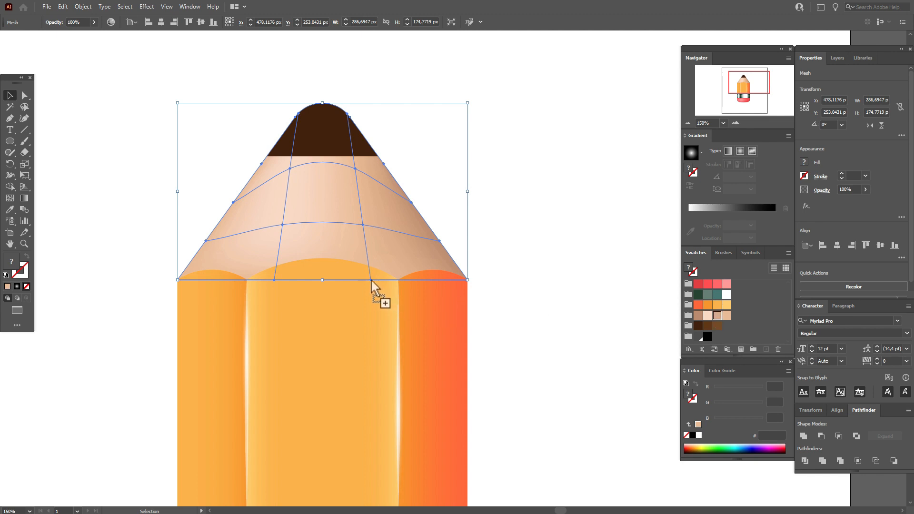
{"action": "left_click_drag", "start_coordinate": [372, 282], "coordinate": [370, 280]}
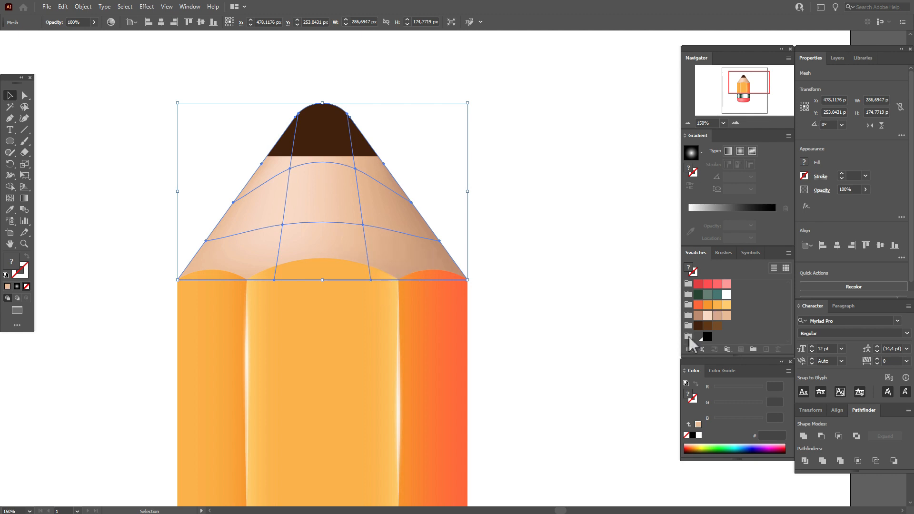
- Shade the mesh points along the tip's left edge with the tan swatch R=216 G=169 B=135
{"action": "left_click_drag", "start_coordinate": [717, 316], "coordinate": [184, 287]}
{"action": "left_click_drag", "start_coordinate": [230, 237], "coordinate": [206, 241]}
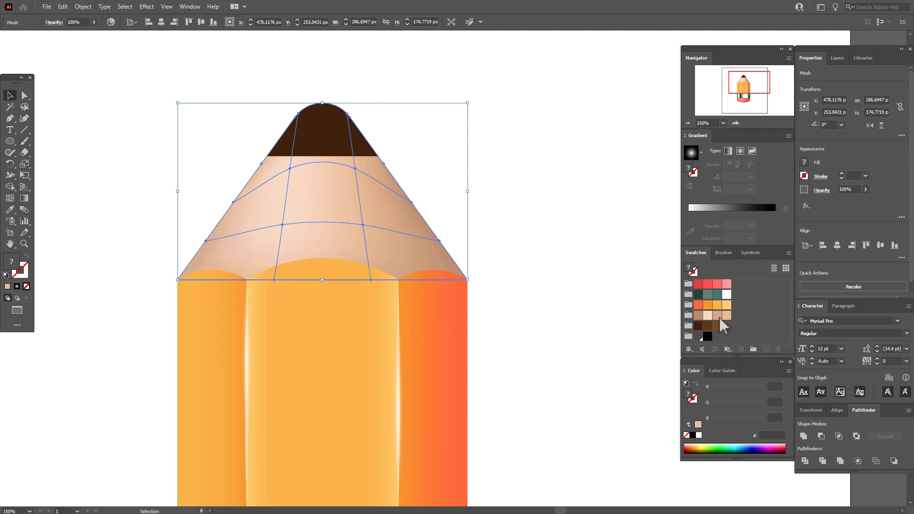
{"action": "left_click_drag", "start_coordinate": [720, 317], "coordinate": [235, 203]}
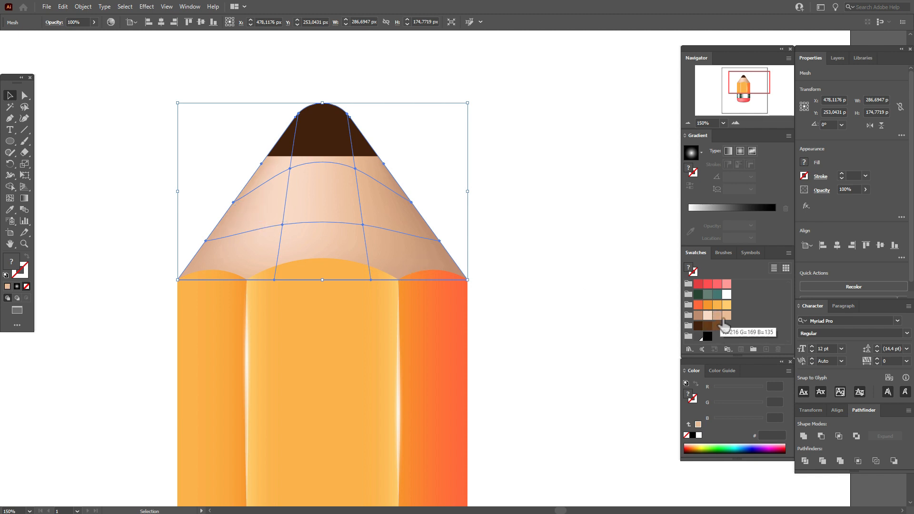
{"action": "left_click_drag", "start_coordinate": [720, 317], "coordinate": [261, 165]}
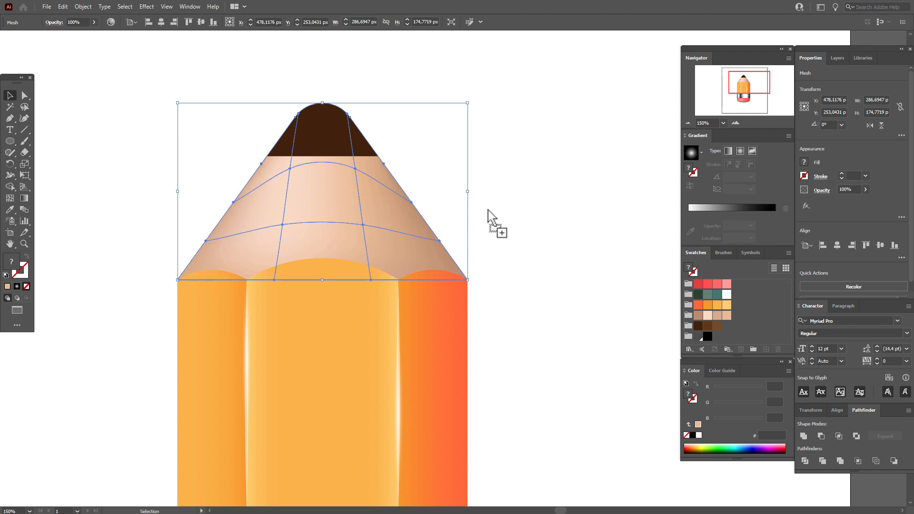
{"action": "left_click", "coordinate": [561, 224]}
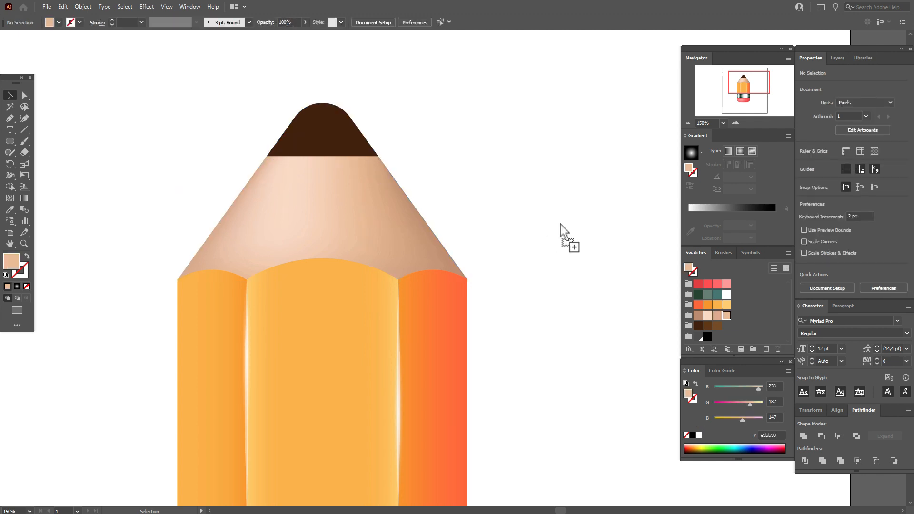
- Convert the dark brown point into a gradient mesh and color its left inner mesh points with lighter brown swatches
{"action": "left_click", "coordinate": [356, 143]}
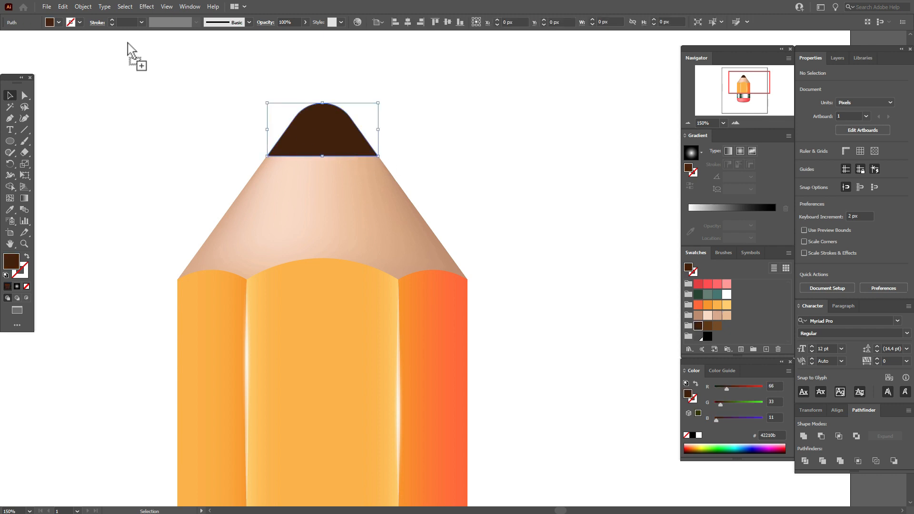
{"action": "left_click", "coordinate": [86, 8]}
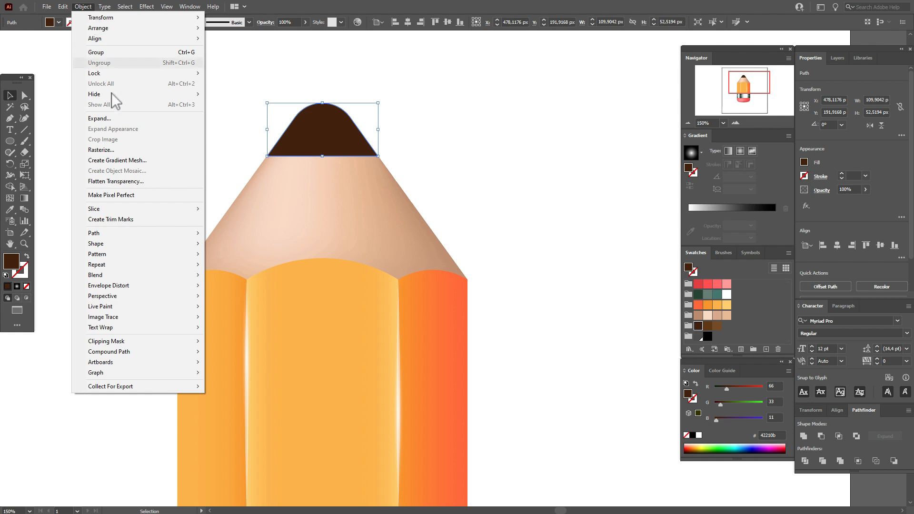
{"action": "left_click", "coordinate": [121, 160]}
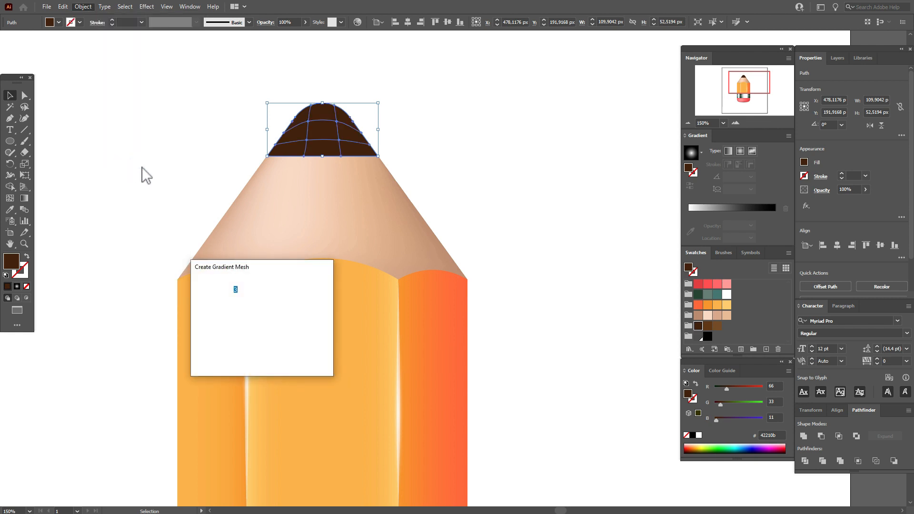
{"action": "left_click", "coordinate": [276, 360]}
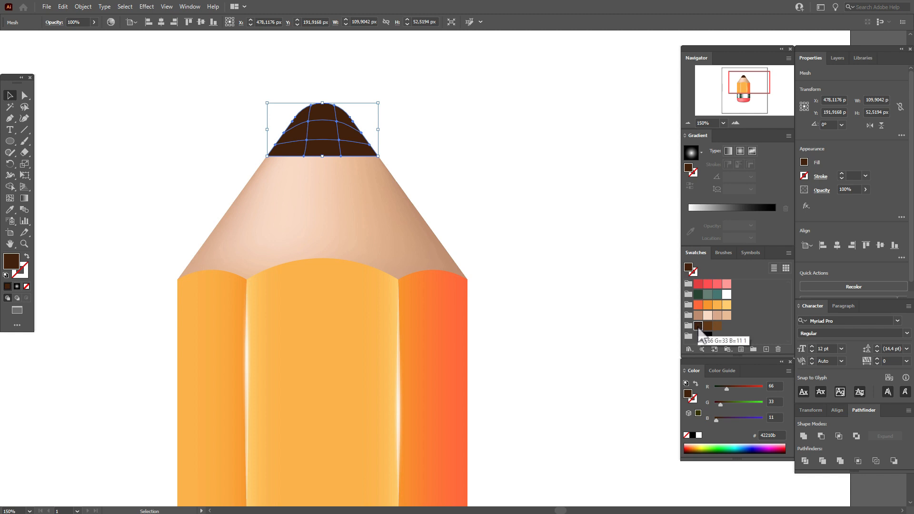
{"action": "left_click_drag", "start_coordinate": [721, 328], "coordinate": [312, 128]}
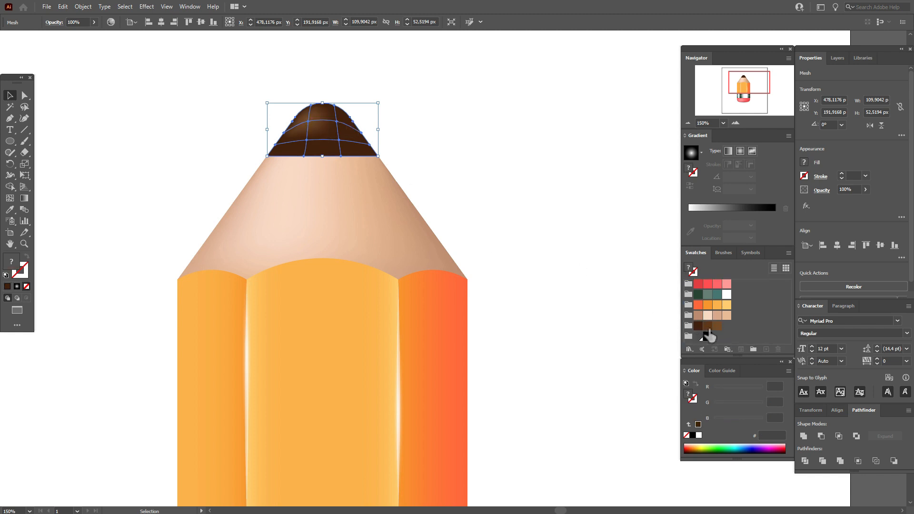
{"action": "left_click_drag", "start_coordinate": [677, 325], "coordinate": [310, 147]}
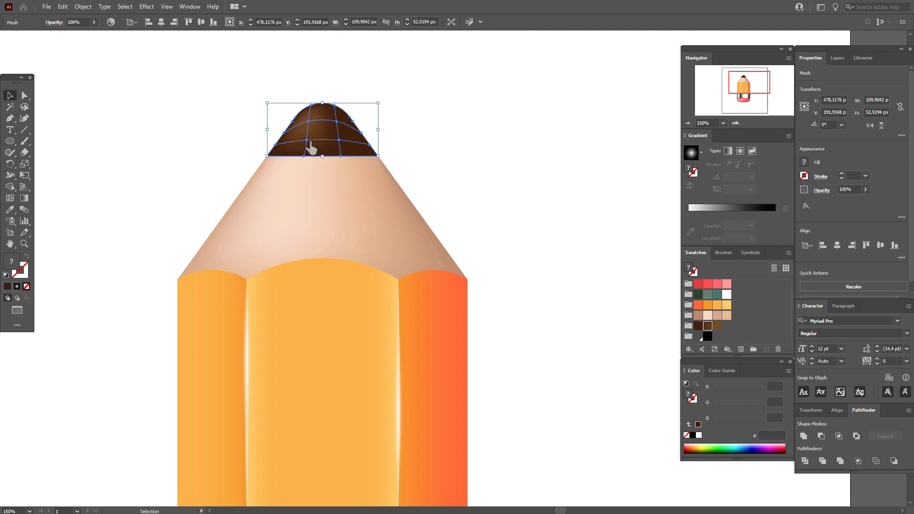
{"action": "left_click", "coordinate": [506, 186]}
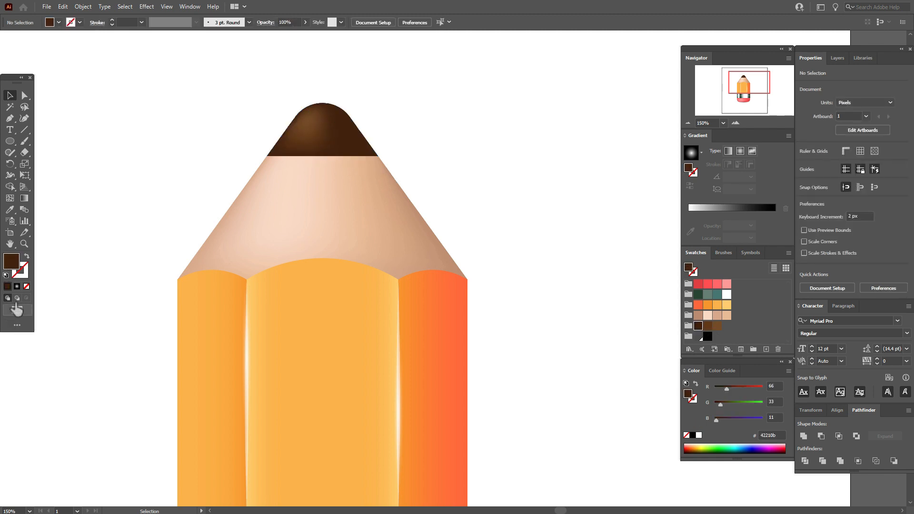
- Open the Artistic_ScrollPen brush library, place it beside the pencil and enlarge it to show more brushes
{"action": "left_click", "coordinate": [13, 247]}
{"action": "mouse_move", "coordinate": [375, 335]}
{"action": "left_mouse_down"}
{"action": "mouse_move", "coordinate": [375, 288]}
{"action": "mouse_move", "coordinate": [363, 293]}
{"action": "left_mouse_up"}
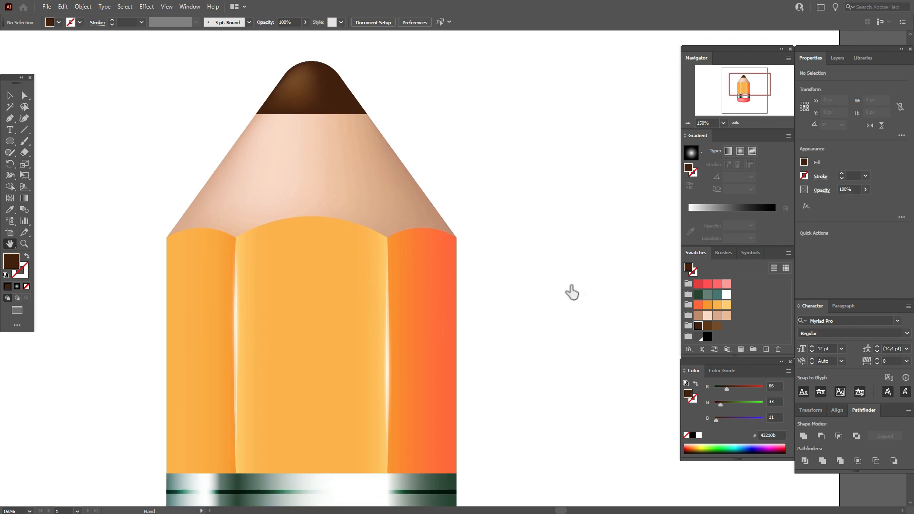
{"action": "left_click", "coordinate": [720, 253]}
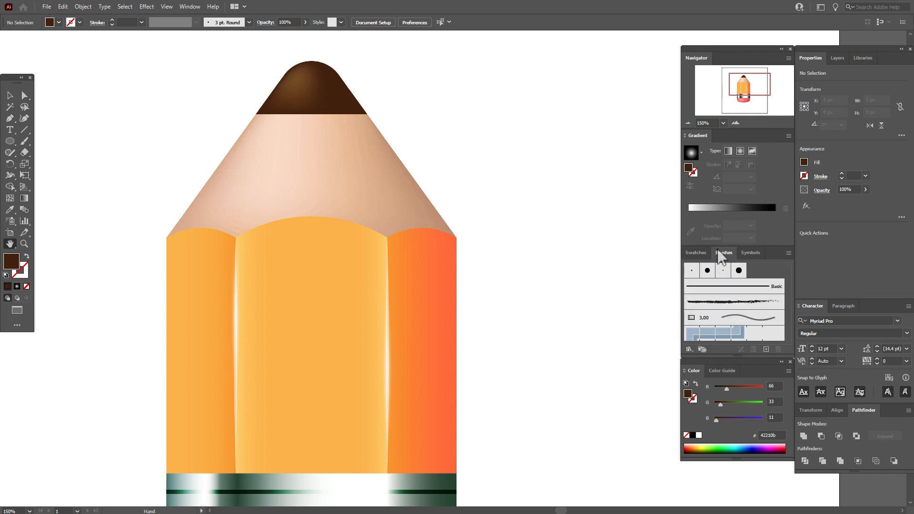
{"action": "left_click", "coordinate": [788, 253]}
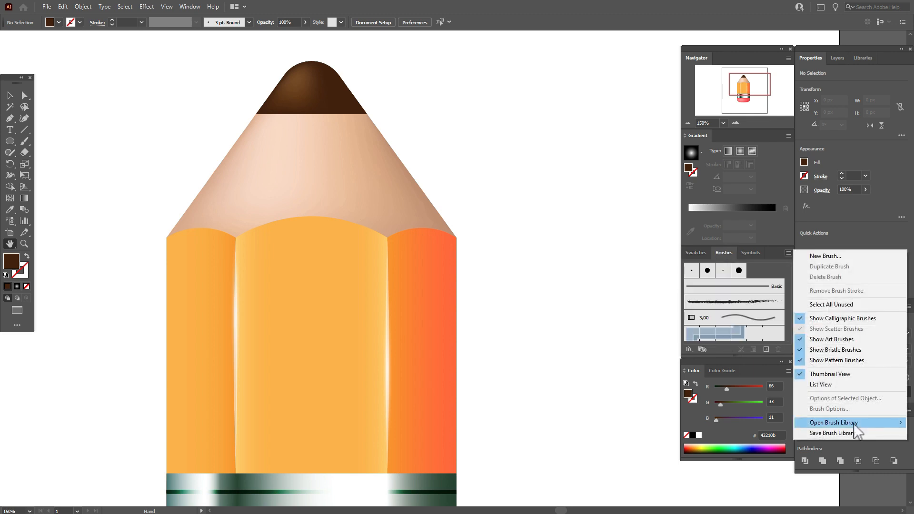
{"action": "mouse_move", "coordinate": [854, 423]}
{"action": "mouse_move", "coordinate": [782, 339]}
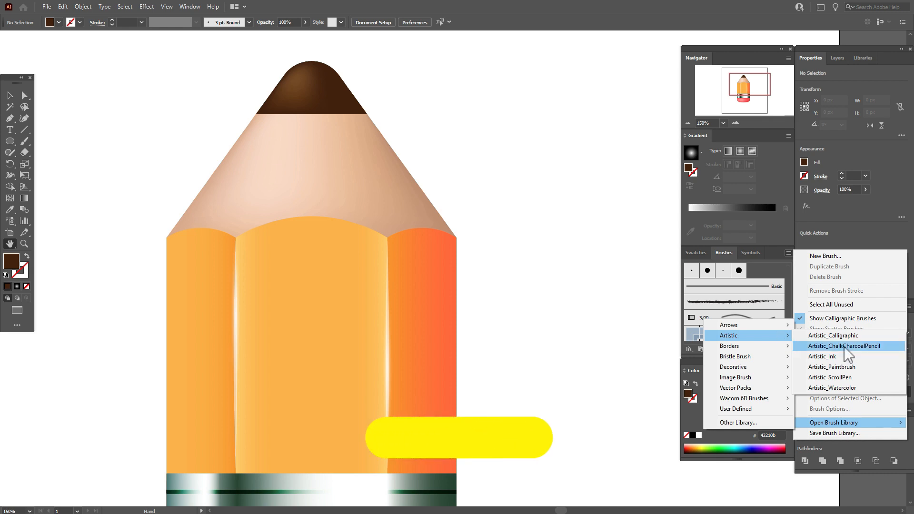
{"action": "left_click", "coordinate": [844, 378]}
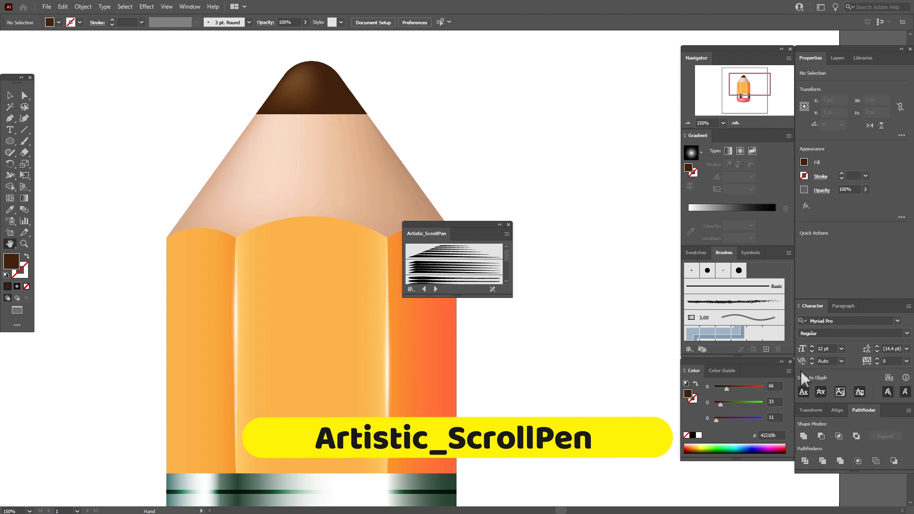
{"action": "mouse_move", "coordinate": [465, 224]}
{"action": "left_mouse_down"}
{"action": "mouse_move", "coordinate": [518, 223]}
{"action": "mouse_move", "coordinate": [584, 195]}
{"action": "left_mouse_up"}
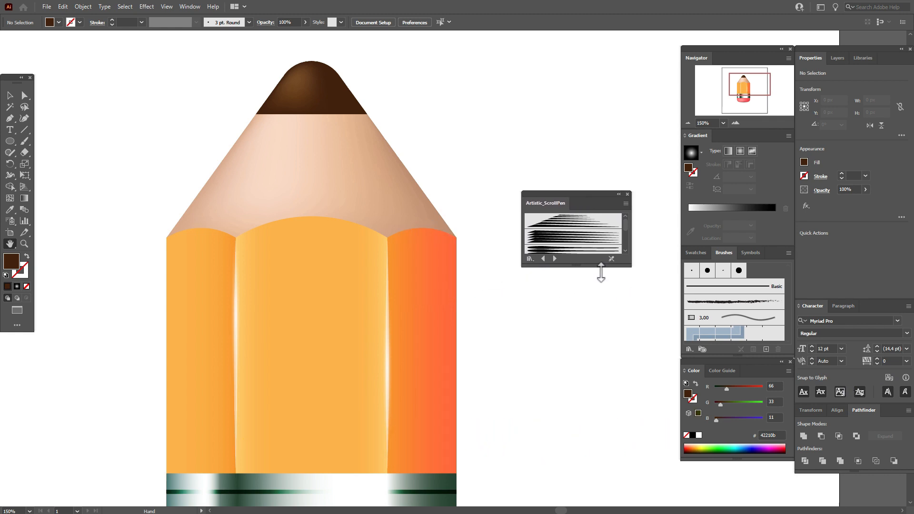
{"action": "left_click_drag", "start_coordinate": [581, 268], "coordinate": [593, 381]}
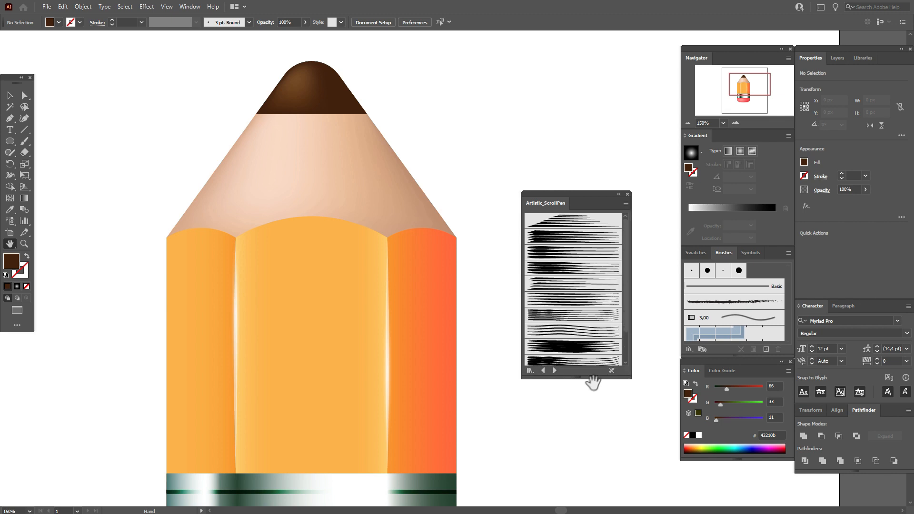
- Paint a diagonal scroll-pen streak stroke up the left side of the peach tip, with no fill and stroke color #E9BB93
{"action": "left_click", "coordinate": [589, 286]}
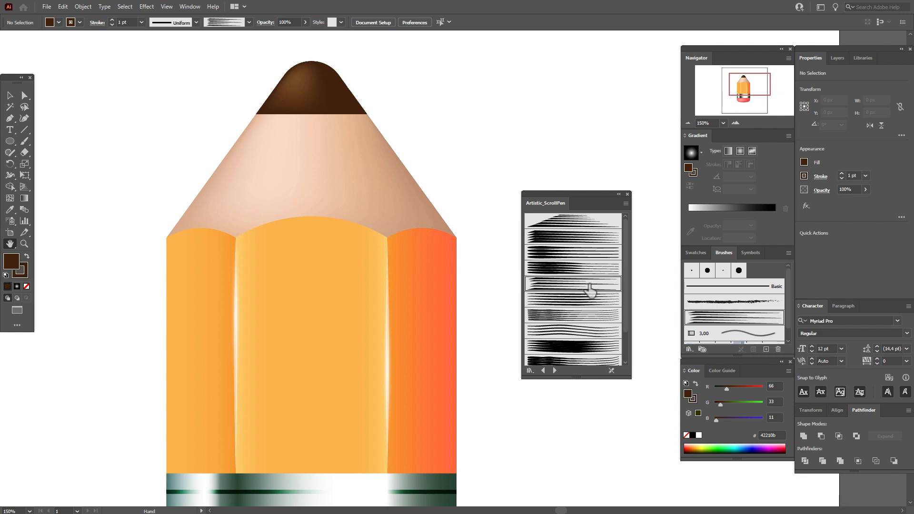
{"action": "left_click", "coordinate": [27, 287]}
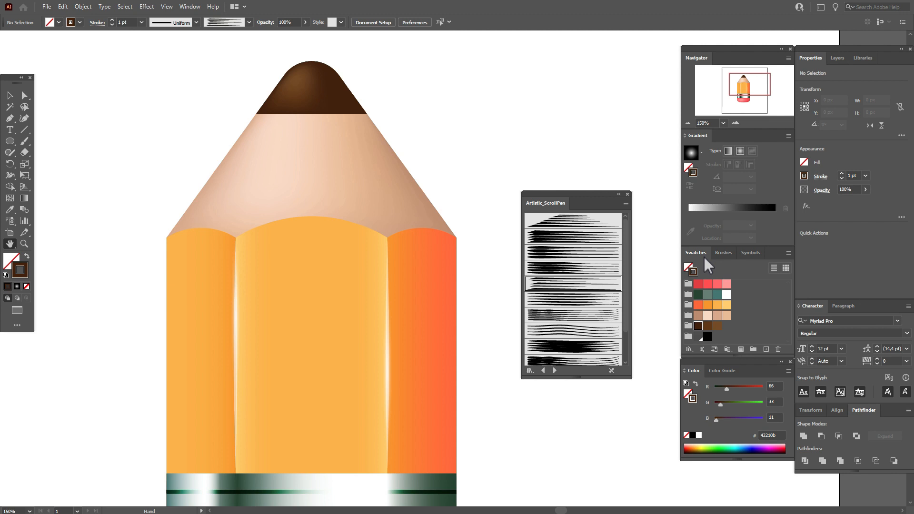
{"action": "left_click", "coordinate": [727, 316]}
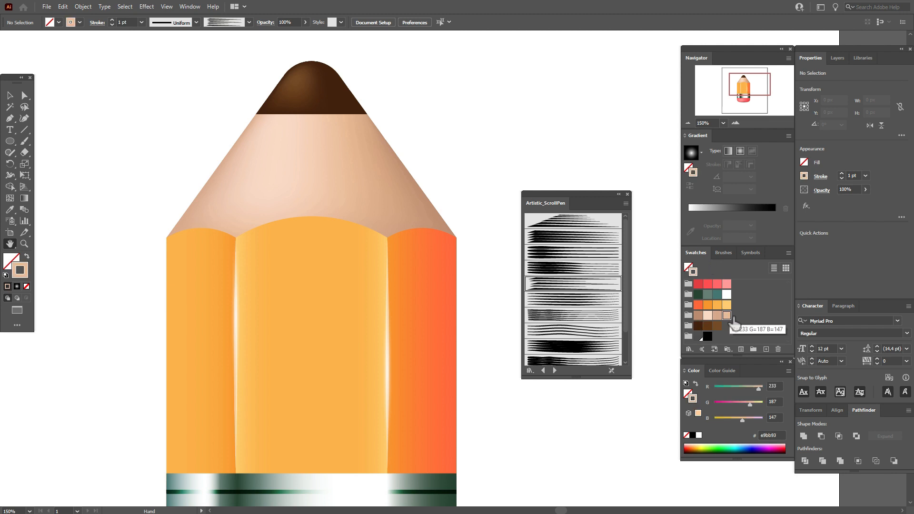
{"action": "left_click", "coordinate": [24, 141]}
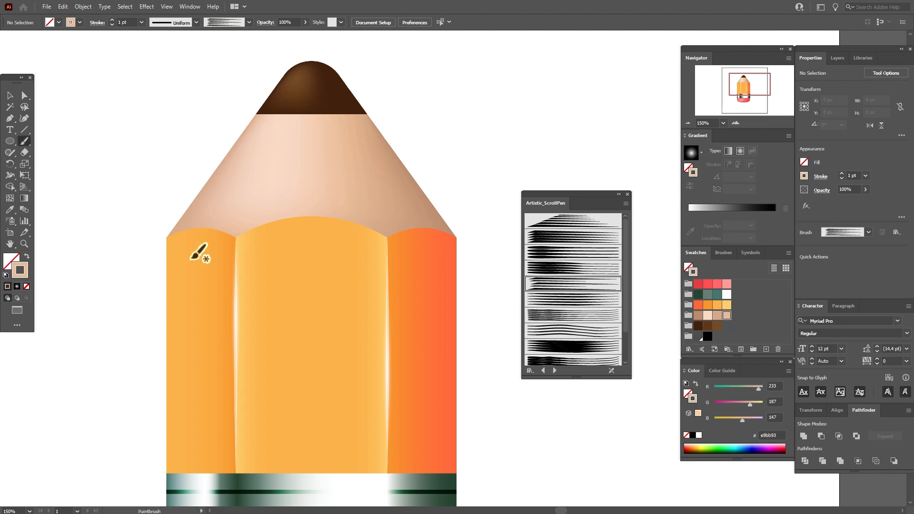
{"action": "left_click_drag", "start_coordinate": [205, 253], "coordinate": [295, 135]}
- Move the streak stroke onto the tip's left slope and rotate it about 4.1° to follow the edge
{"action": "left_click", "coordinate": [9, 95]}
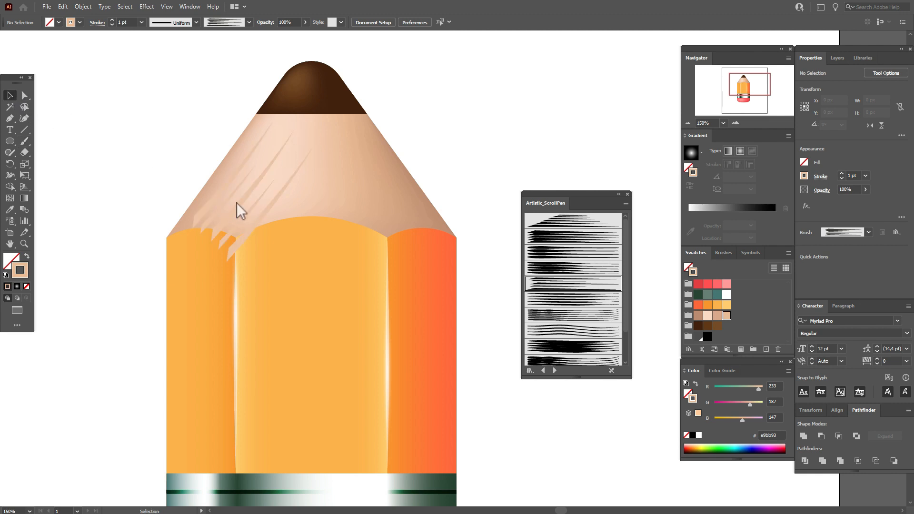
{"action": "mouse_move", "coordinate": [241, 198]}
{"action": "left_mouse_down"}
{"action": "mouse_move", "coordinate": [221, 206]}
{"action": "mouse_move", "coordinate": [232, 201]}
{"action": "left_mouse_up"}
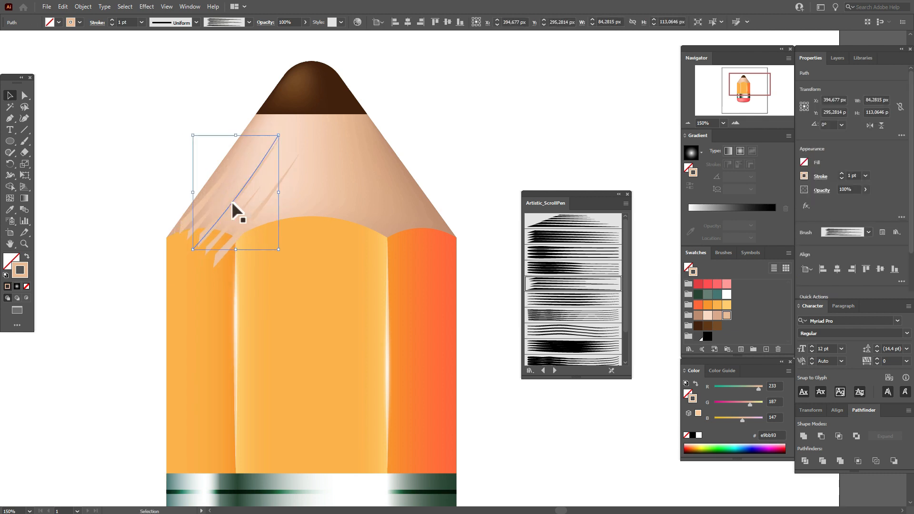
{"action": "left_click_drag", "start_coordinate": [283, 136], "coordinate": [281, 130]}
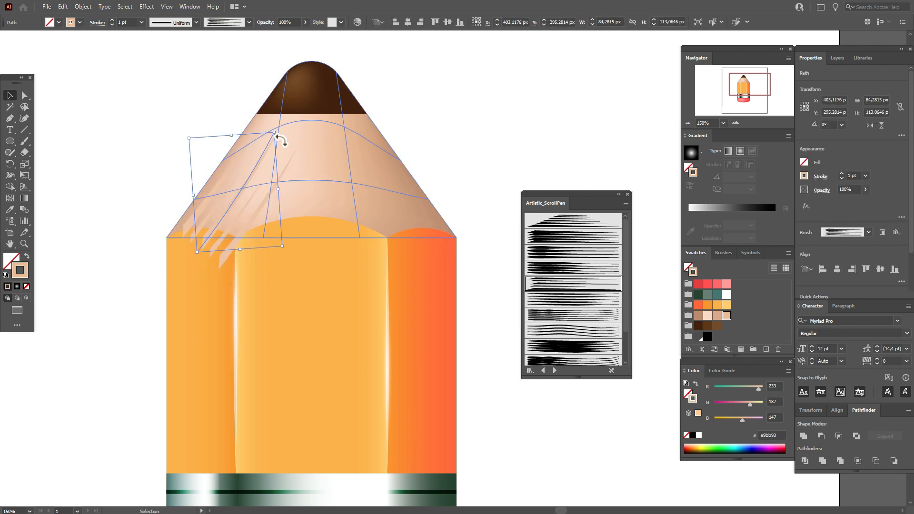
{"action": "mouse_move", "coordinate": [253, 180]}
{"action": "left_mouse_down"}
{"action": "mouse_move", "coordinate": [241, 184]}
{"action": "mouse_move", "coordinate": [251, 180]}
{"action": "left_mouse_up"}
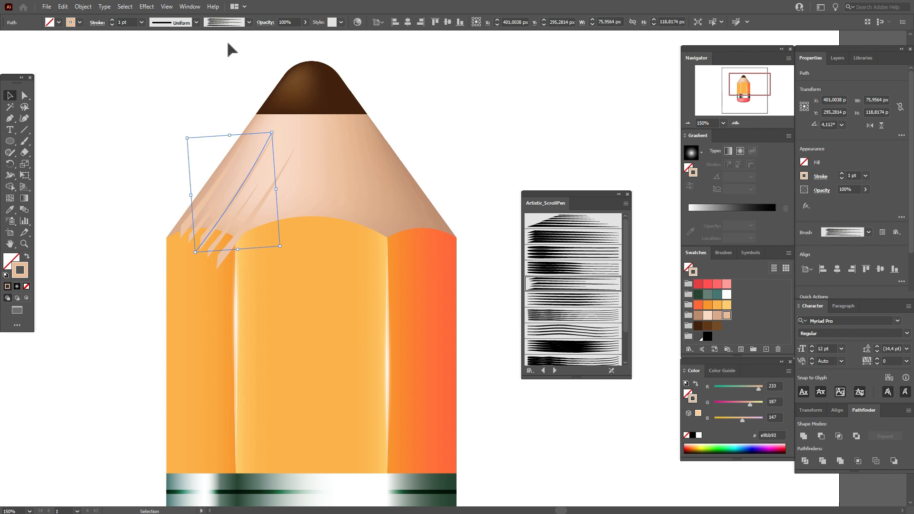
- Give the left streak stroke a triangular tapered width profile at 2 pt and rotate it to about 19.7°
{"action": "left_click", "coordinate": [198, 23]}
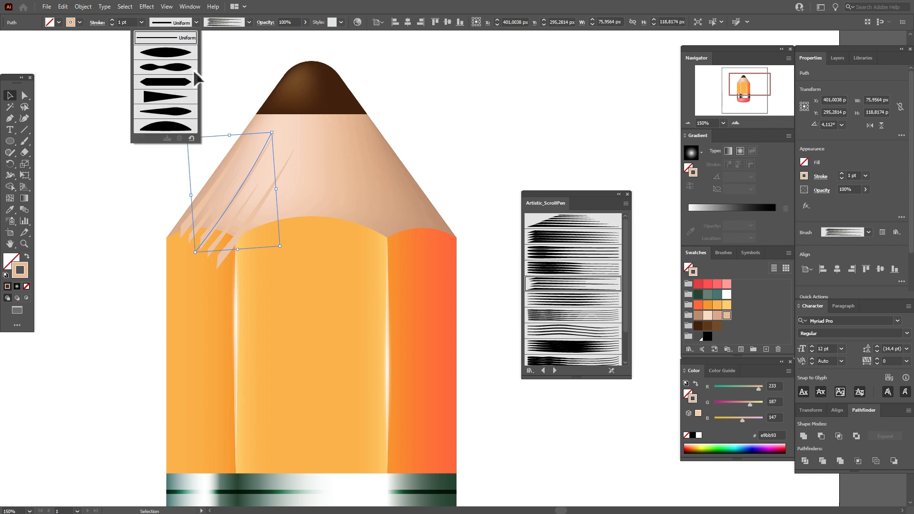
{"action": "left_click", "coordinate": [167, 95]}
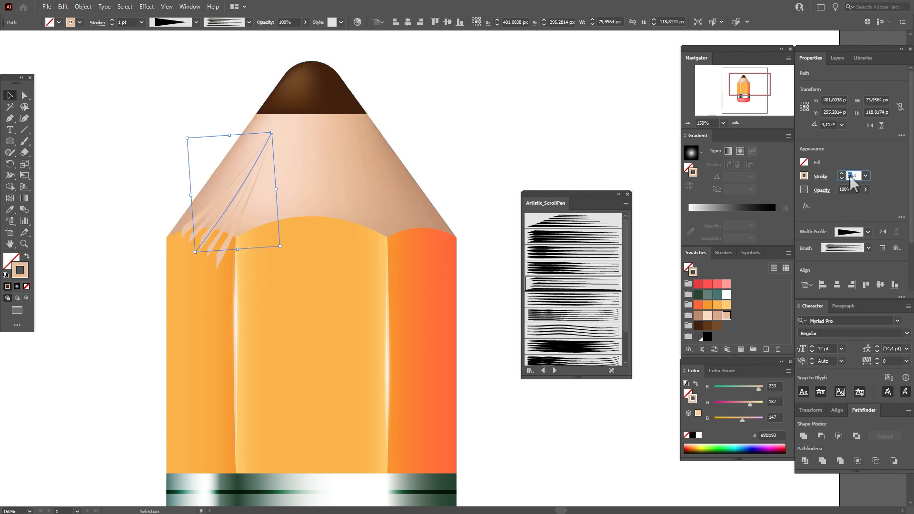
{"action": "type", "text": "2"}
{"action": "key", "text": "Return"}
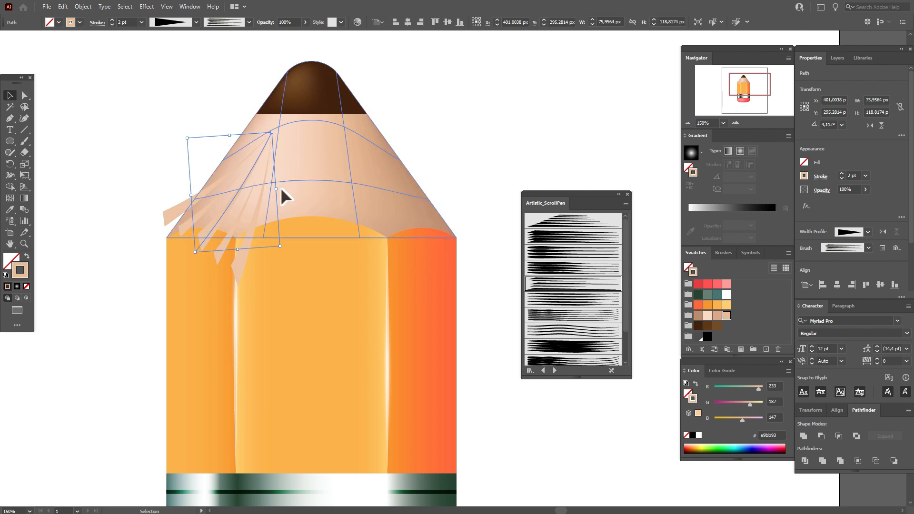
{"action": "left_click_drag", "start_coordinate": [281, 189], "coordinate": [281, 173]}
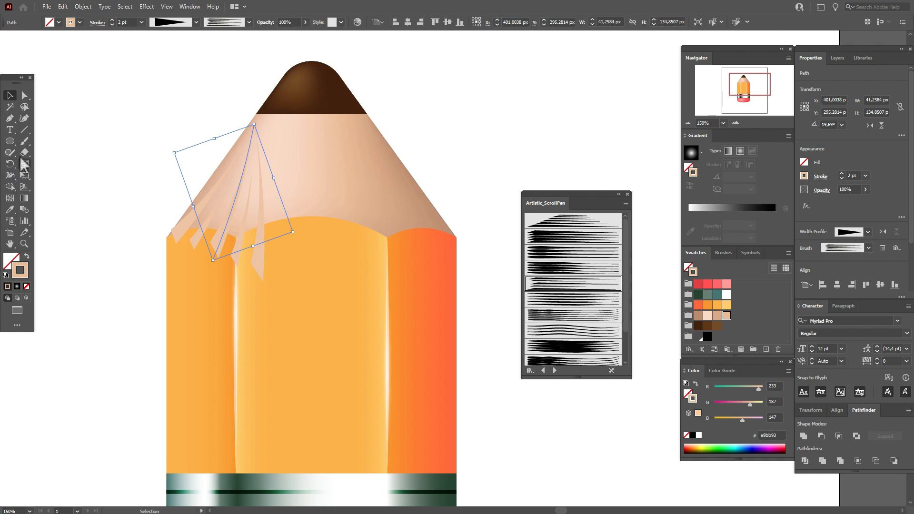
- Paint two more tapered scroll-pen streaks on the peach tip, one along the right slope and one vertically through the centre
{"action": "left_click", "coordinate": [24, 140]}
{"action": "left_click_drag", "start_coordinate": [436, 240], "coordinate": [394, 187]}
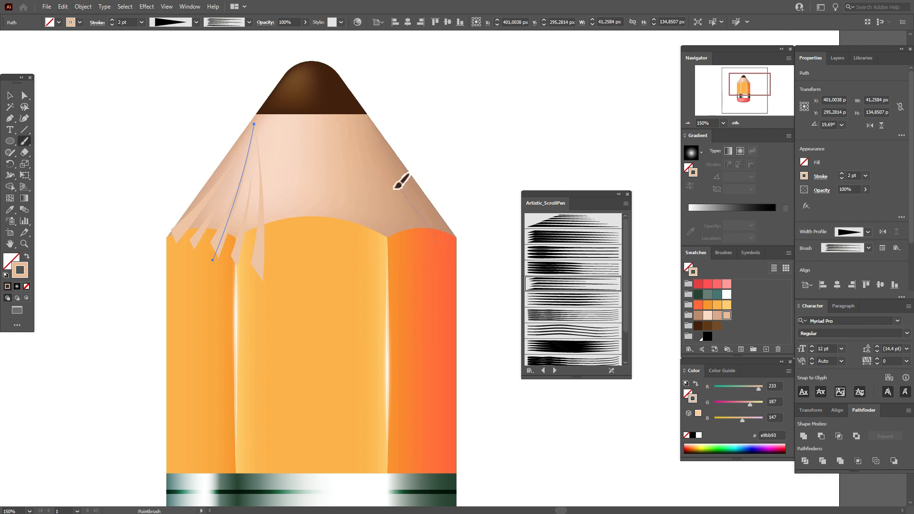
{"action": "left_click_drag", "start_coordinate": [369, 147], "coordinate": [370, 147]}
{"action": "left_click_drag", "start_coordinate": [315, 246], "coordinate": [317, 131]}
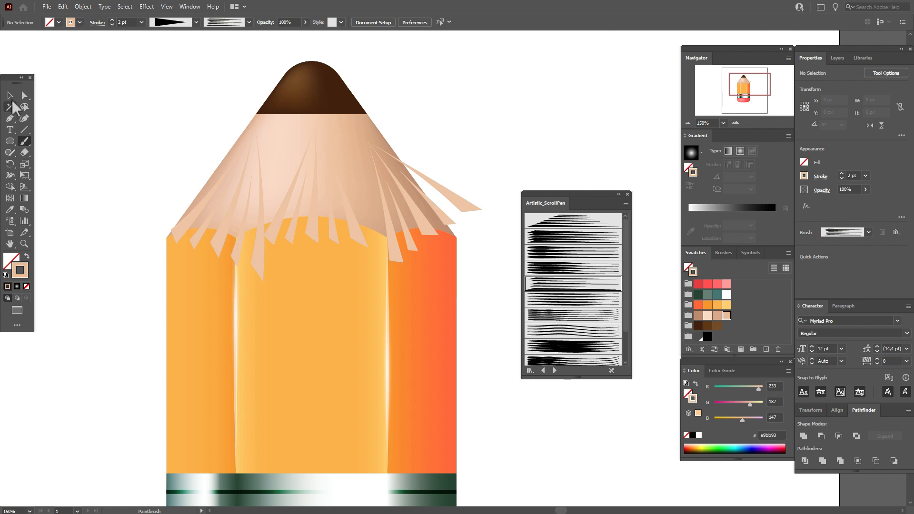
- Extend the upper ends of the centre and right streak paths up to the base of the brown point
{"action": "left_click", "coordinate": [25, 95]}
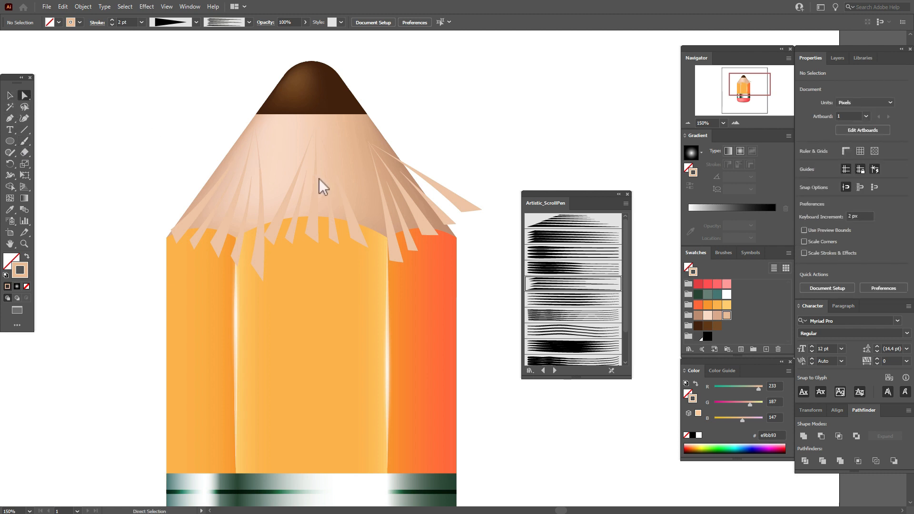
{"action": "left_click_drag", "start_coordinate": [318, 129], "coordinate": [317, 112]}
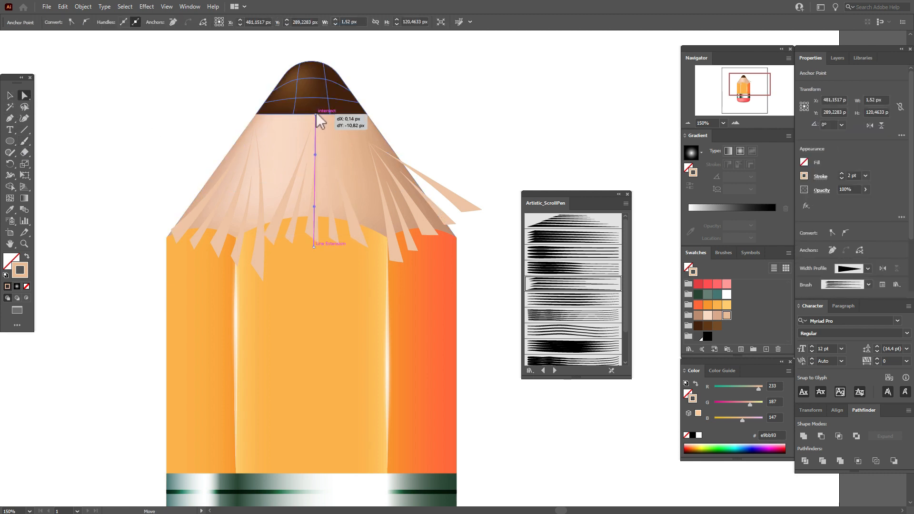
{"action": "left_click", "coordinate": [375, 151]}
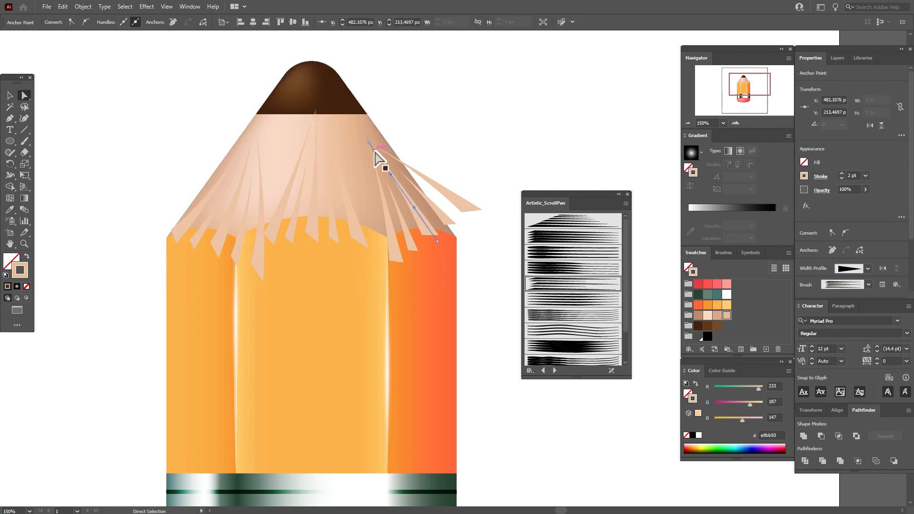
{"action": "left_click_drag", "start_coordinate": [363, 134], "coordinate": [349, 112]}
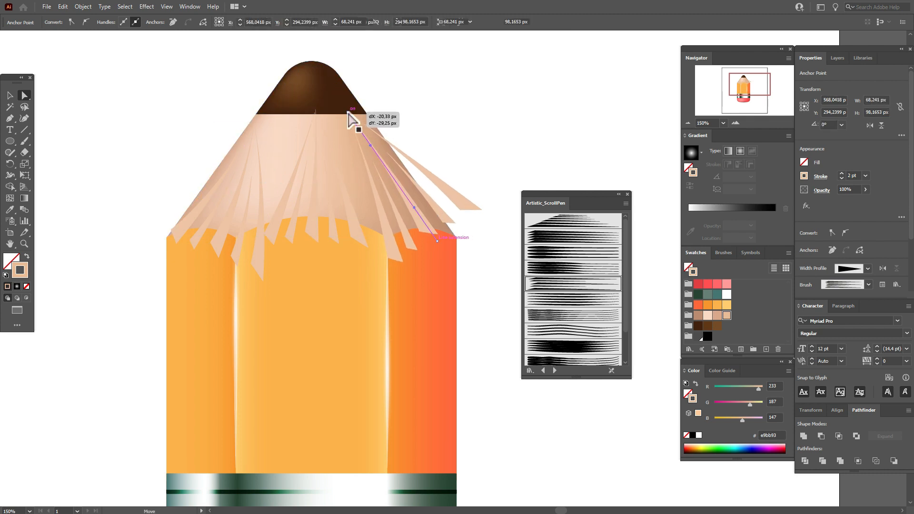
- Set all three streak strokes to the Multiply blend mode at 10% opacity
{"action": "left_click", "coordinate": [10, 96]}
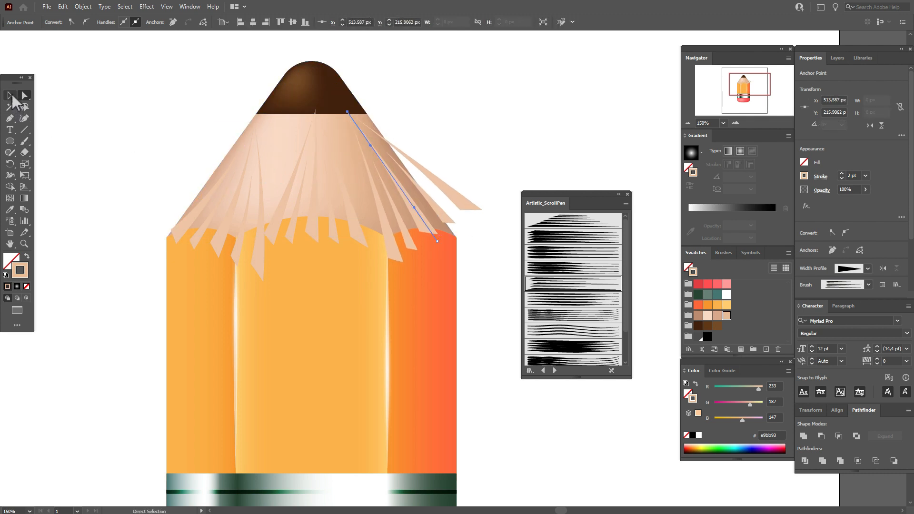
{"action": "left_click", "coordinate": [281, 199]}
{"action": "left_click", "coordinate": [260, 258], "text": "shift"}
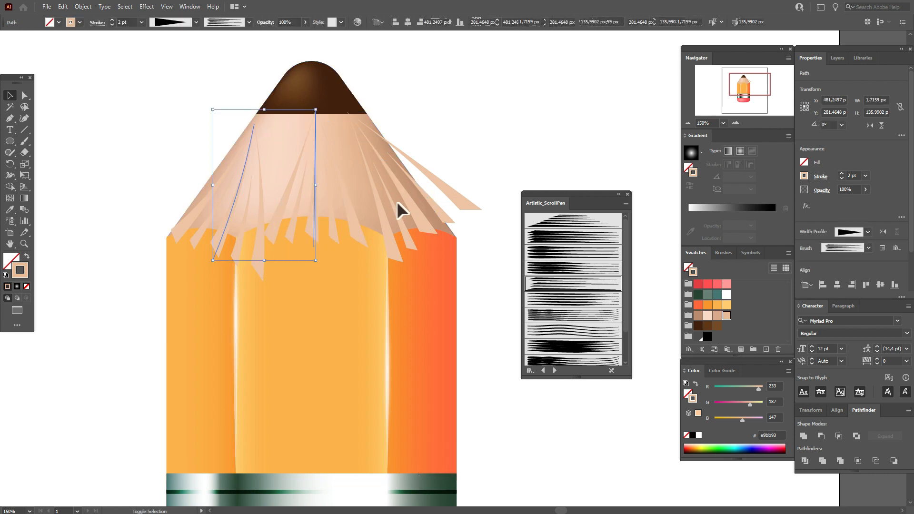
{"action": "left_click", "coordinate": [409, 196], "text": "shift"}
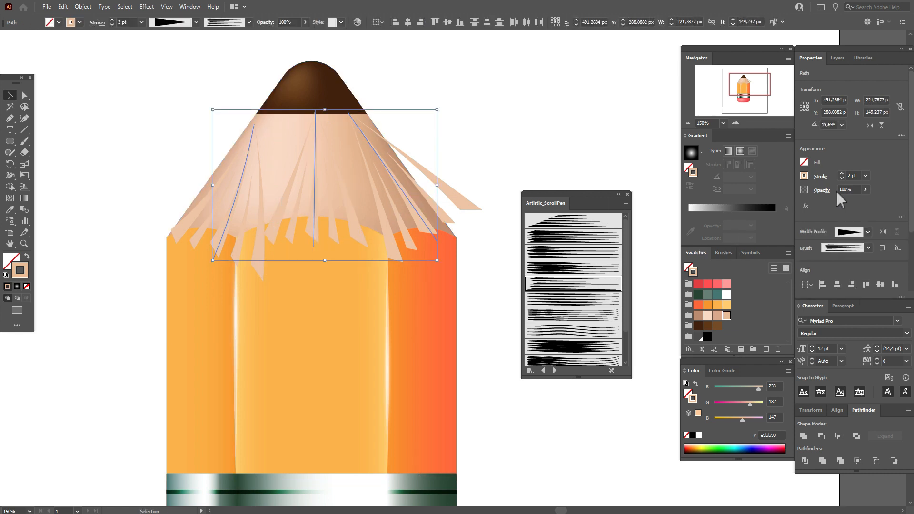
{"action": "left_click", "coordinate": [828, 190]}
{"action": "left_click", "coordinate": [733, 208]}
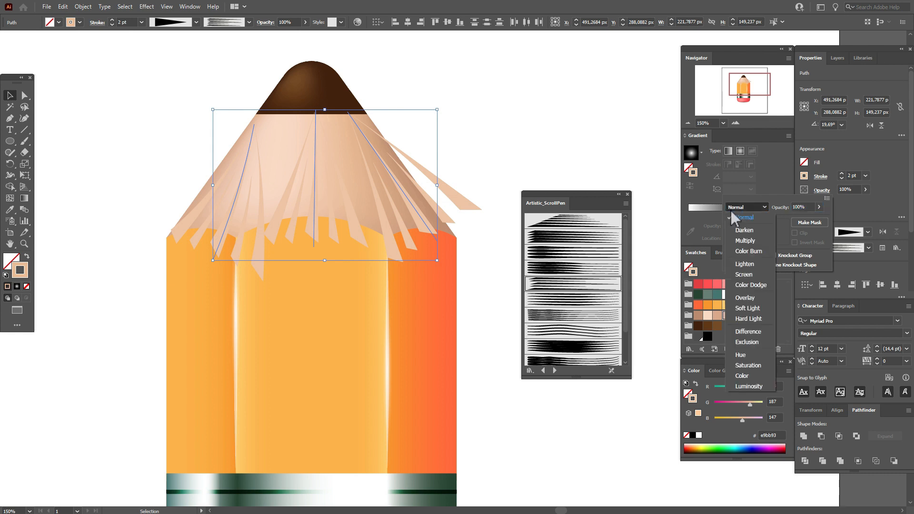
{"action": "left_click", "coordinate": [745, 241]}
{"action": "left_click", "coordinate": [844, 187]}
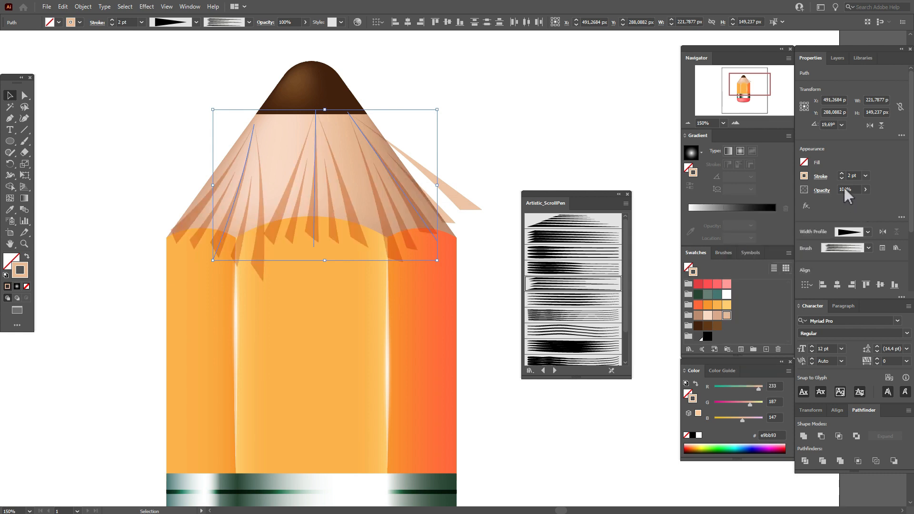
{"action": "left_click", "coordinate": [844, 189]}
{"action": "type", "text": "10"}
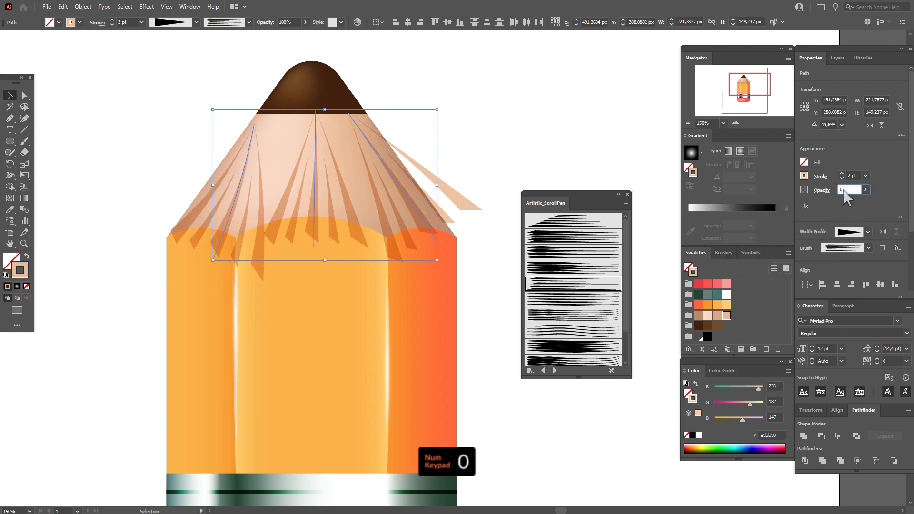
{"action": "key", "text": "Return"}
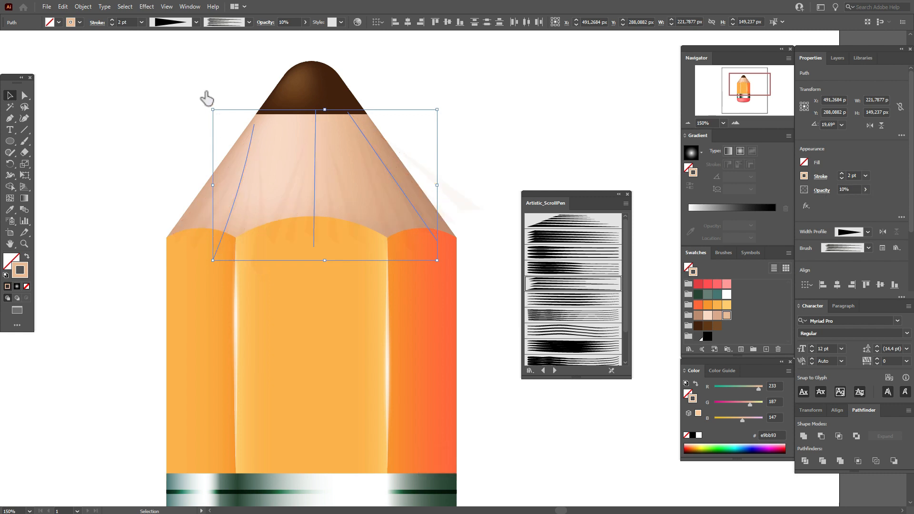
- Send the brown point, peach tip and streaks to the back, behind the orange pencil body
{"action": "mouse_move", "coordinate": [195, 67]}
{"action": "left_mouse_down"}
{"action": "mouse_move", "coordinate": [473, 197]}
{"action": "mouse_move", "coordinate": [439, 191]}
{"action": "mouse_move", "coordinate": [422, 172]}
{"action": "left_mouse_up"}
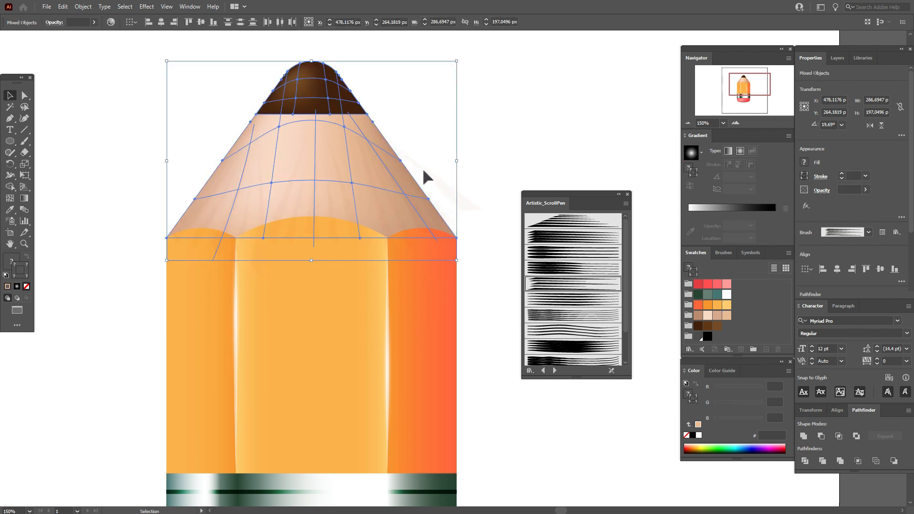
{"action": "right_click", "coordinate": [422, 170]}
{"action": "mouse_move", "coordinate": [482, 275]}
{"action": "left_click", "coordinate": [535, 307]}
{"action": "key", "text": "ctrl+h"}
- Expand the appearance of the three streak strokes and ungroup them into separate filled shapes
{"action": "left_click", "coordinate": [312, 193]}
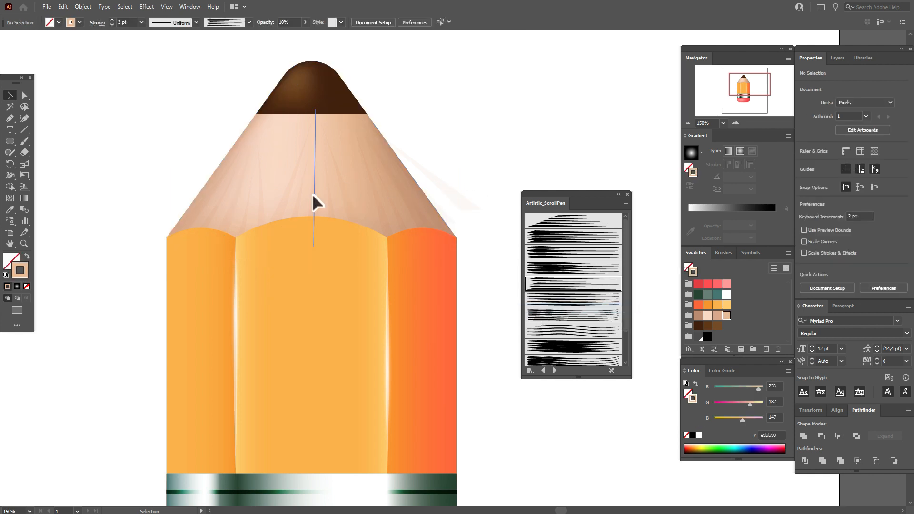
{"action": "left_click", "coordinate": [236, 197], "text": "shift"}
{"action": "left_click", "coordinate": [386, 196], "text": "shift"}
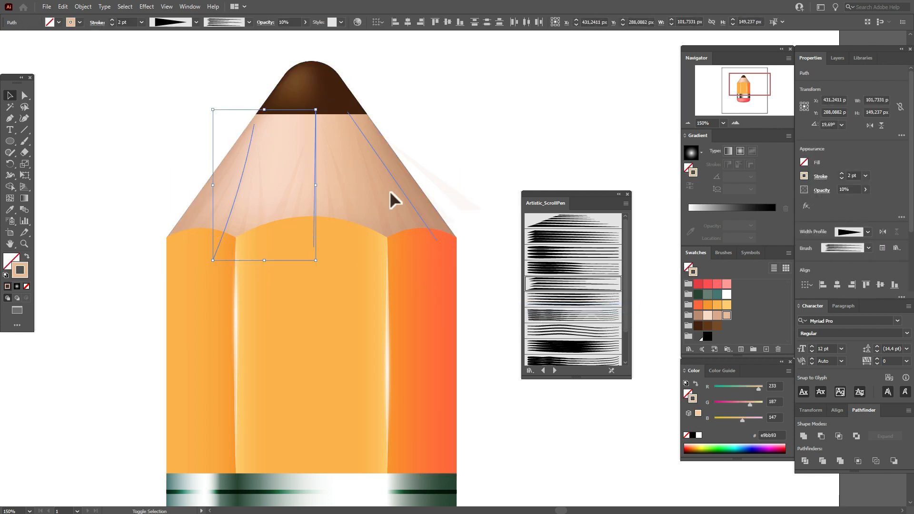
{"action": "left_click", "coordinate": [399, 181], "text": "shift"}
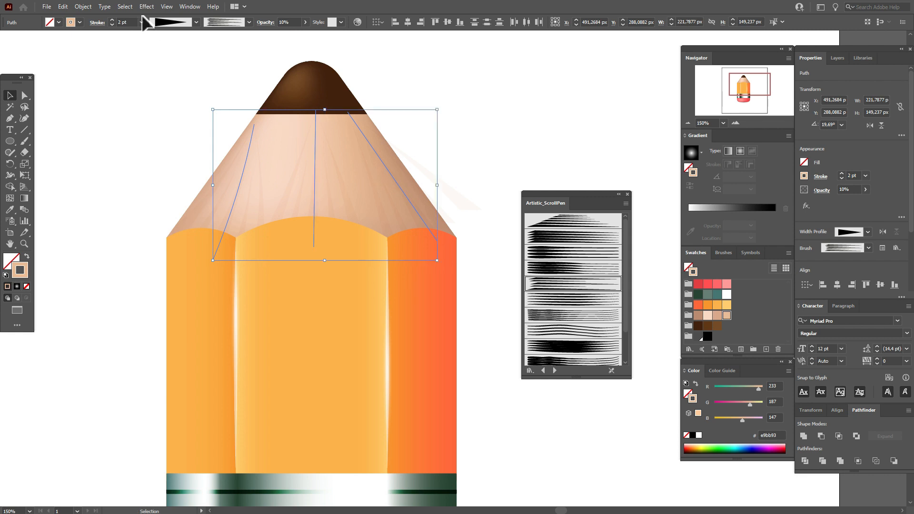
{"action": "left_click", "coordinate": [83, 6]}
{"action": "left_click", "coordinate": [122, 125]}
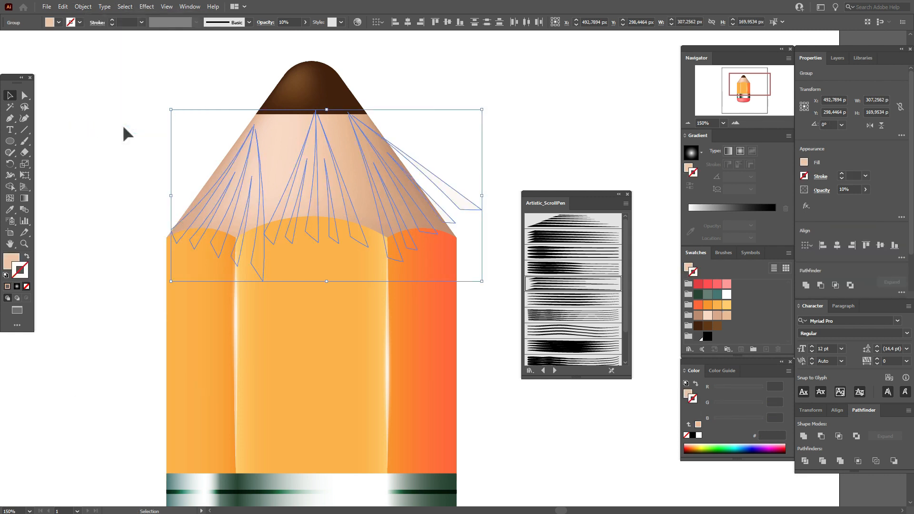
{"action": "right_click", "coordinate": [324, 180]}
{"action": "left_click", "coordinate": [362, 263]}
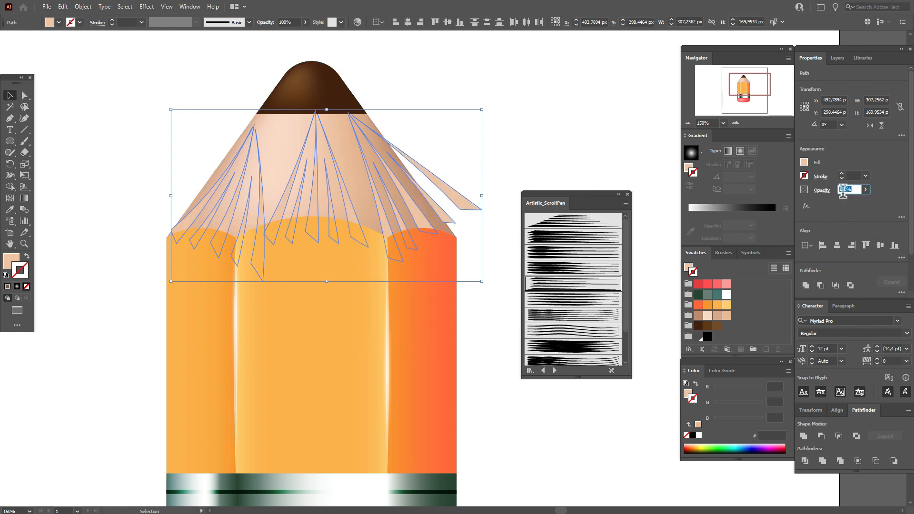
- Set the ungrouped streak shapes to 10% opacity with the Multiply blend mode
{"action": "type", "text": "10"}
{"action": "key", "text": "Return"}
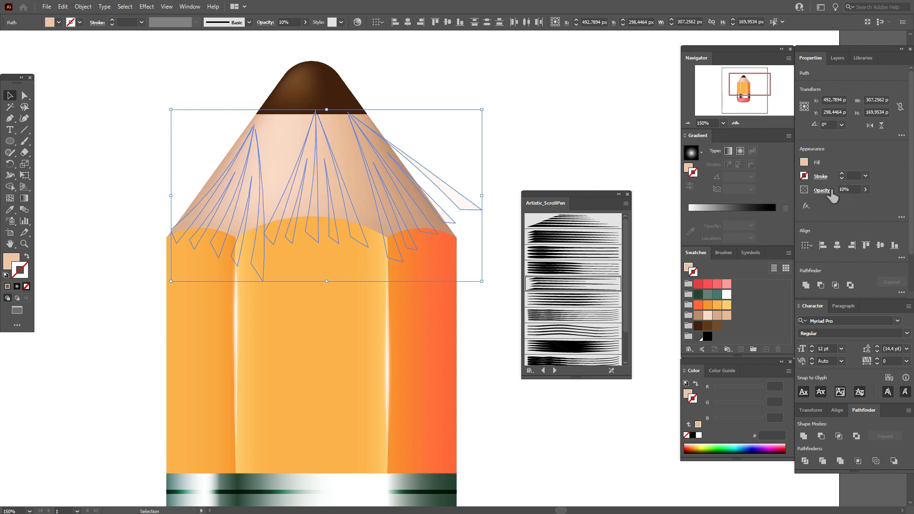
{"action": "left_click", "coordinate": [830, 191]}
{"action": "left_click", "coordinate": [829, 191]}
{"action": "left_click", "coordinate": [831, 191]}
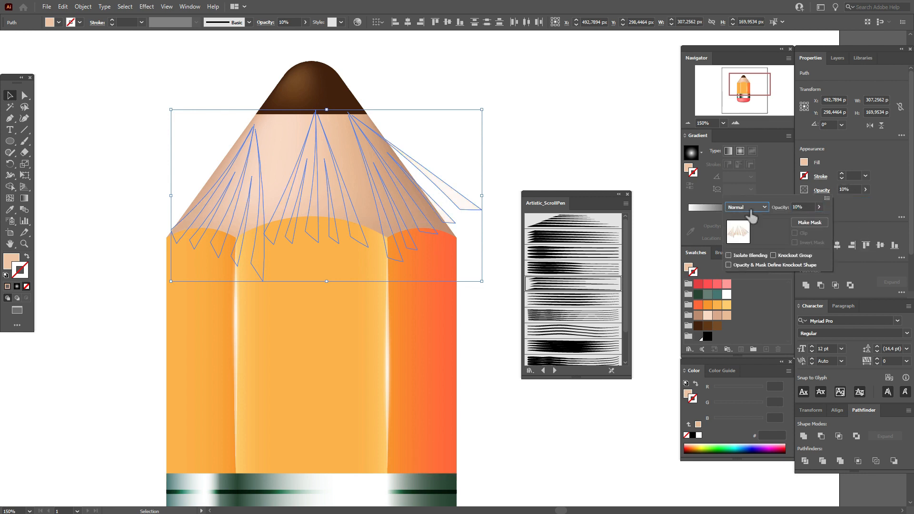
{"action": "left_click", "coordinate": [747, 207]}
{"action": "left_click", "coordinate": [755, 244]}
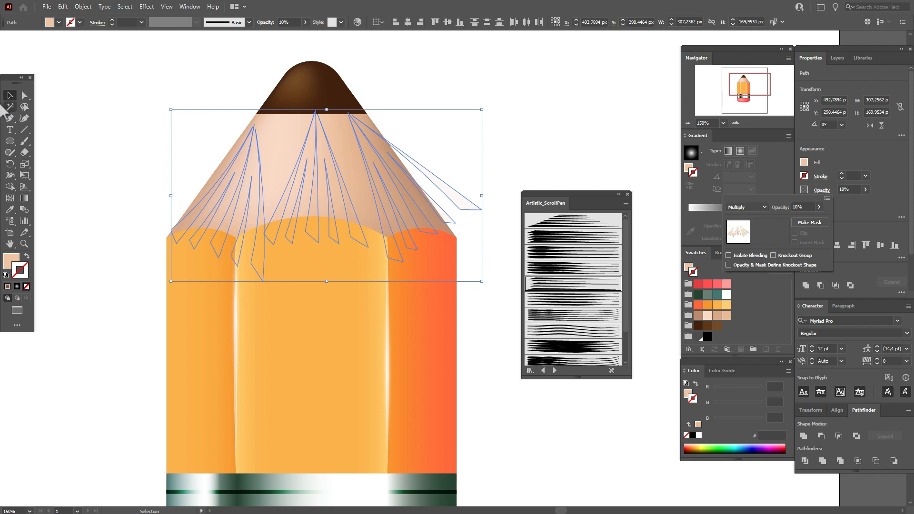
- Rotate the outermost left streak about 2.2° and adjust the placement of the streaks from there to the tip's centre
{"action": "left_click", "coordinate": [21, 97]}
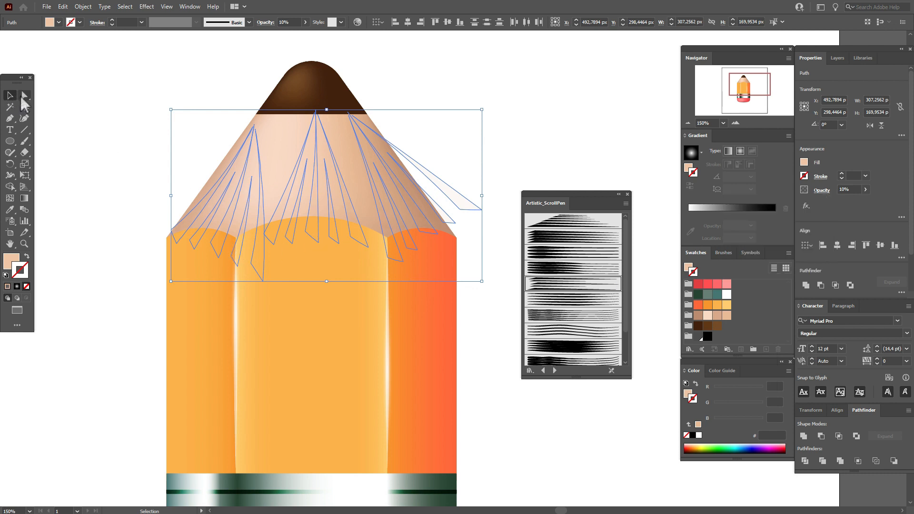
{"action": "left_click", "coordinate": [97, 112]}
{"action": "left_click", "coordinate": [219, 186]}
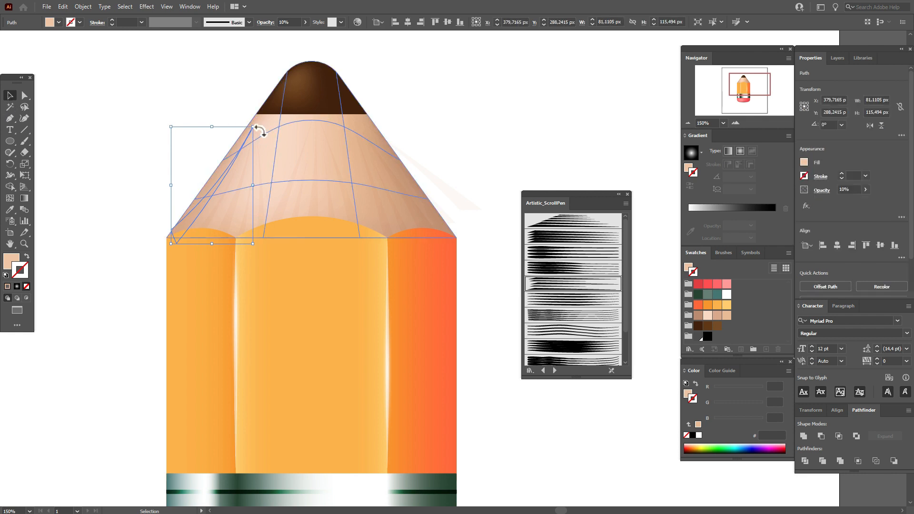
{"action": "left_click_drag", "start_coordinate": [258, 128], "coordinate": [264, 178]}
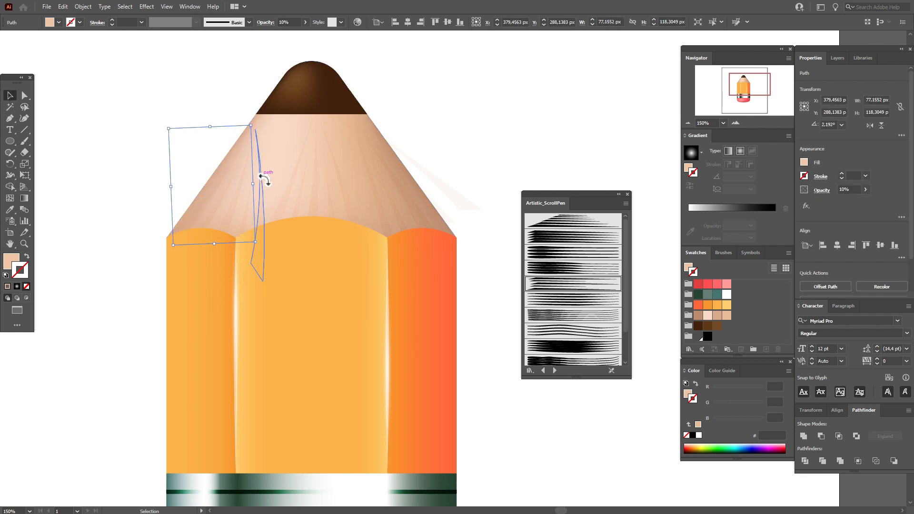
{"action": "left_click", "coordinate": [263, 178]}
{"action": "left_click_drag", "start_coordinate": [269, 134], "coordinate": [306, 112]}
{"action": "left_click", "coordinate": [299, 154]}
{"action": "left_click_drag", "start_coordinate": [290, 189], "coordinate": [280, 204]}
{"action": "left_click", "coordinate": [309, 161]}
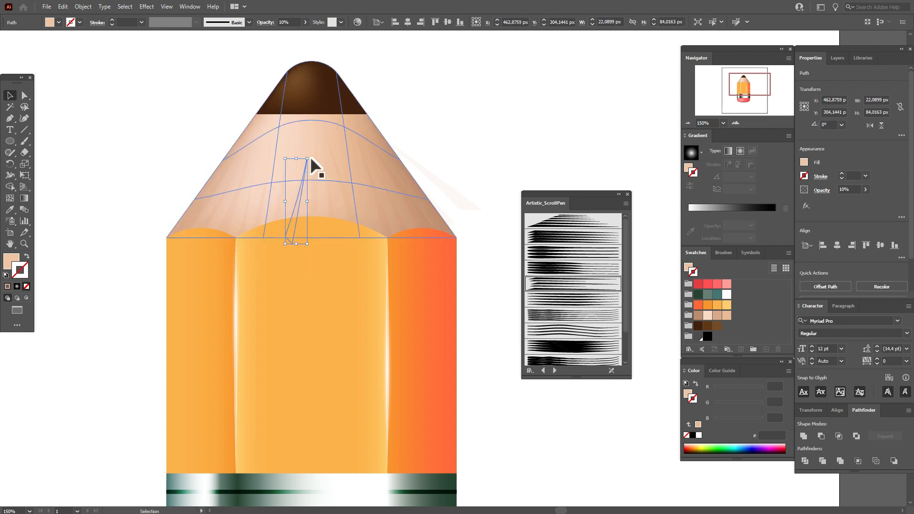
- Rotate the long streak right of the tip's centre to about 350.1° and adjust the placement of the streaks on the right
{"action": "left_click", "coordinate": [338, 169]}
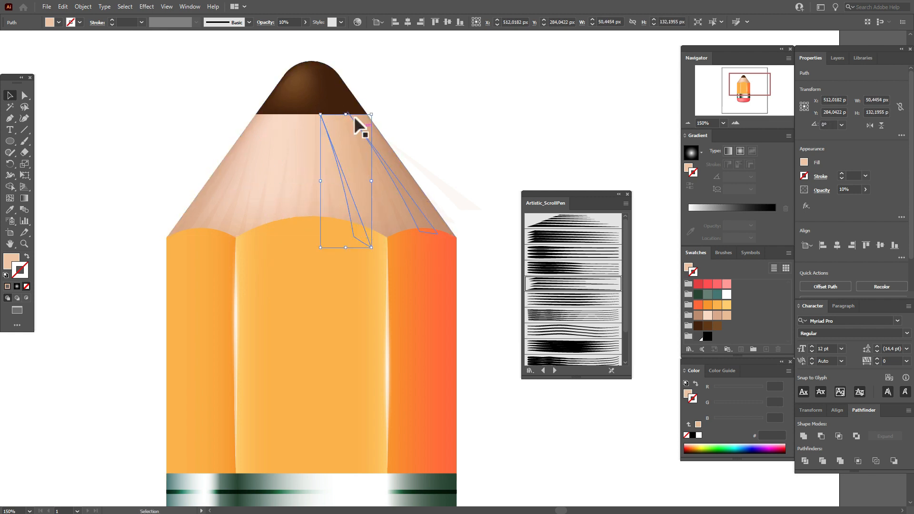
{"action": "left_click_drag", "start_coordinate": [354, 119], "coordinate": [362, 123]}
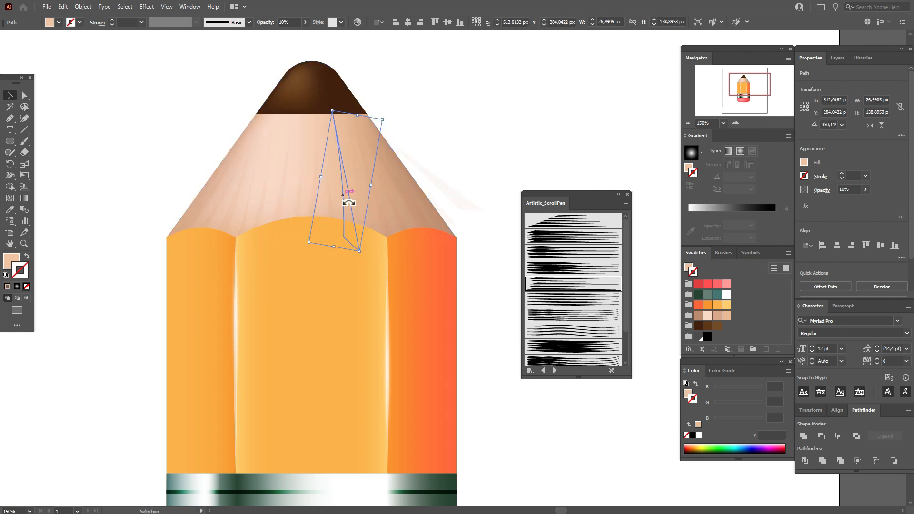
{"action": "left_click_drag", "start_coordinate": [348, 204], "coordinate": [410, 202]}
- Delete the streak that sticks out beyond the tip's right slope
{"action": "left_click_drag", "start_coordinate": [122, 126], "coordinate": [453, 180]}
{"action": "key", "text": "ctrl+h"}
{"action": "left_click", "coordinate": [457, 196]}
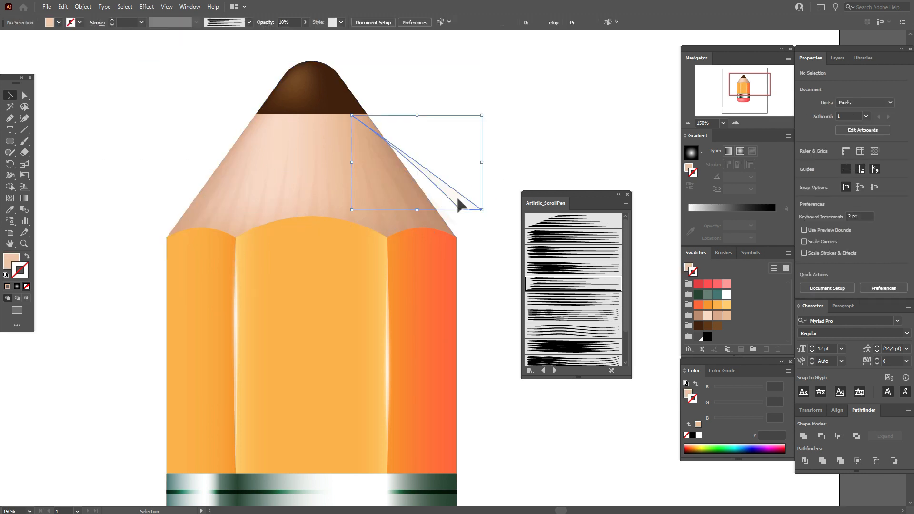
{"action": "key", "text": "Delete"}
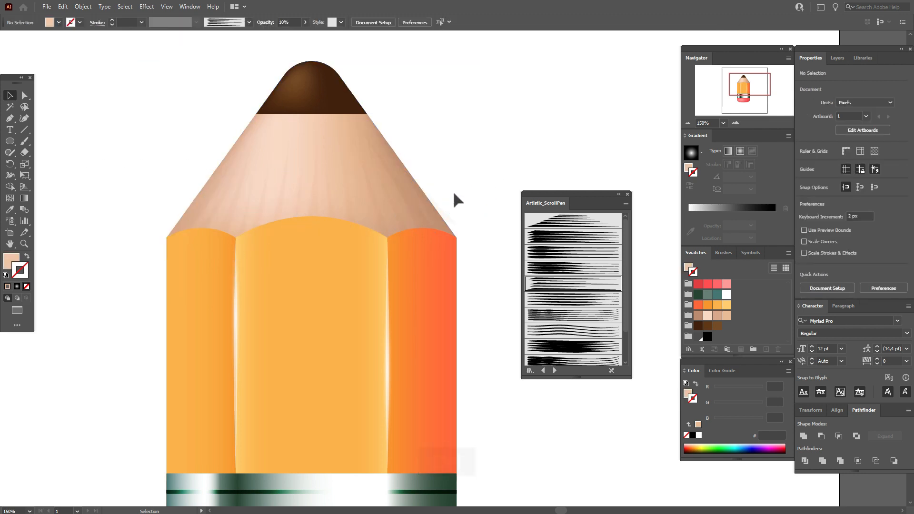
- Delete the stray streak along the tip's right slope and shift the neighbouring streak slightly toward the tip's centre
{"action": "left_click", "coordinate": [416, 187]}
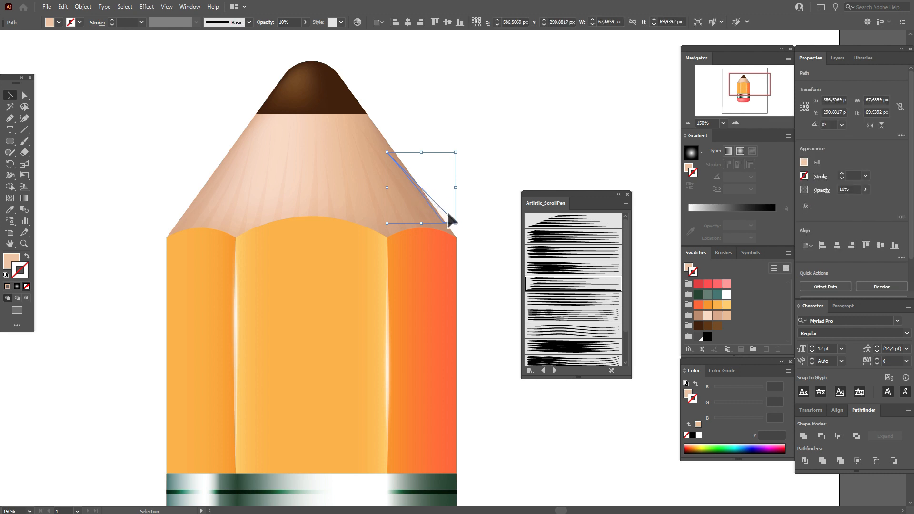
{"action": "left_click_drag", "start_coordinate": [447, 216], "coordinate": [578, 219]}
{"action": "key", "text": "Delete"}
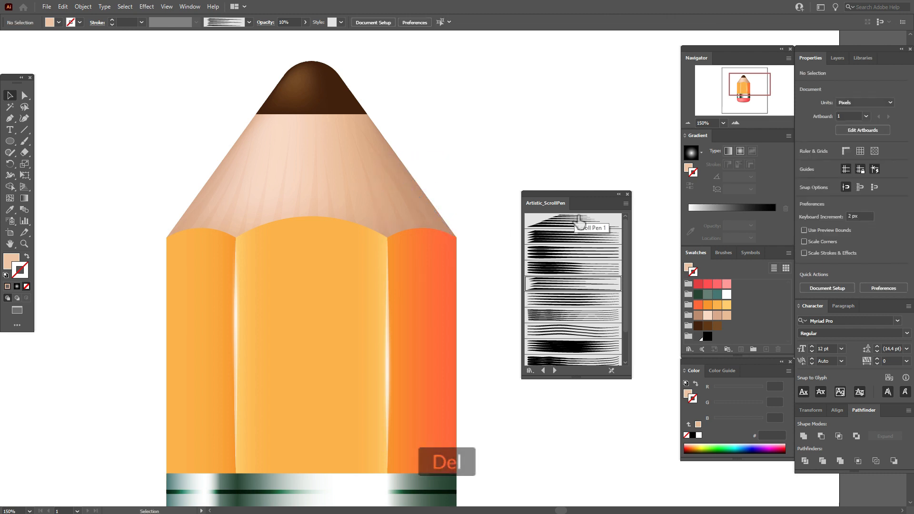
{"action": "left_click_drag", "start_coordinate": [414, 210], "coordinate": [401, 213]}
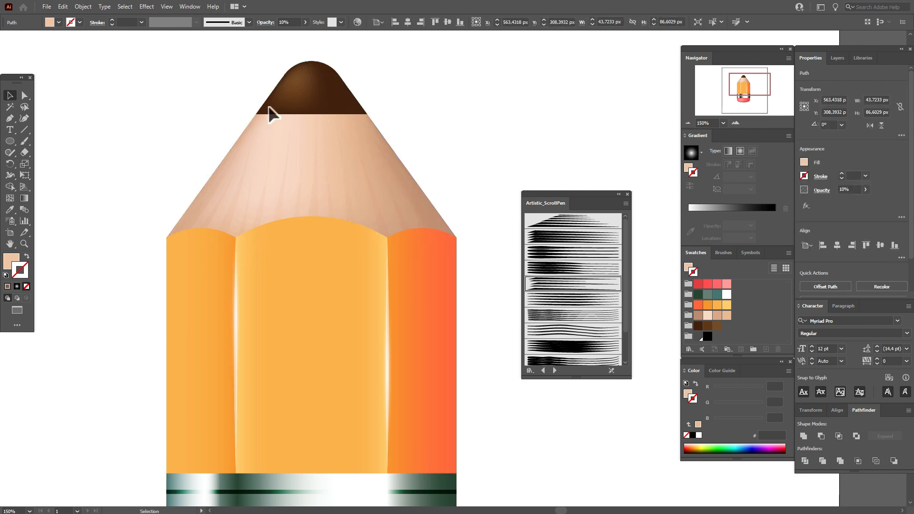
- Check the tip, brown point and streaks with their selection edges hidden
{"action": "mouse_move", "coordinate": [174, 71]}
{"action": "left_mouse_down"}
{"action": "mouse_move", "coordinate": [443, 198]}
{"action": "mouse_move", "coordinate": [496, 160]}
{"action": "left_mouse_up"}
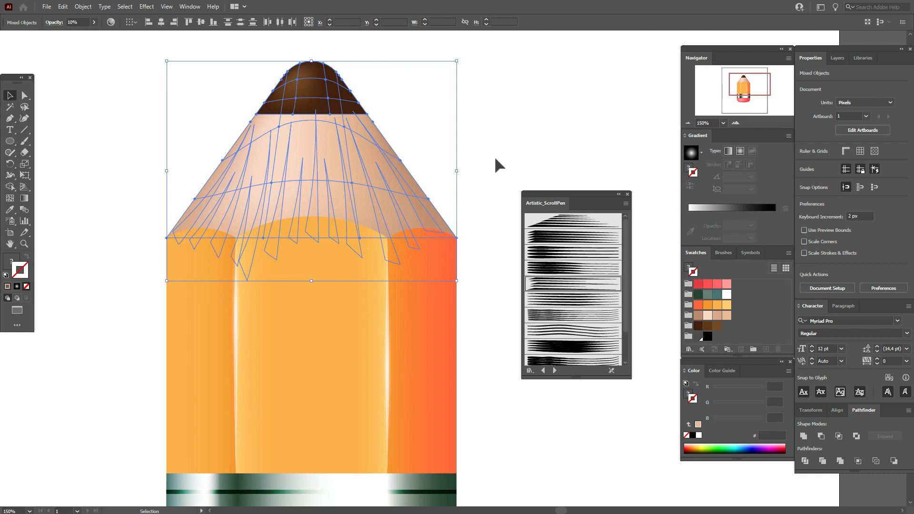
{"action": "key", "text": "ctrl+h"}
{"action": "left_click", "coordinate": [496, 160]}
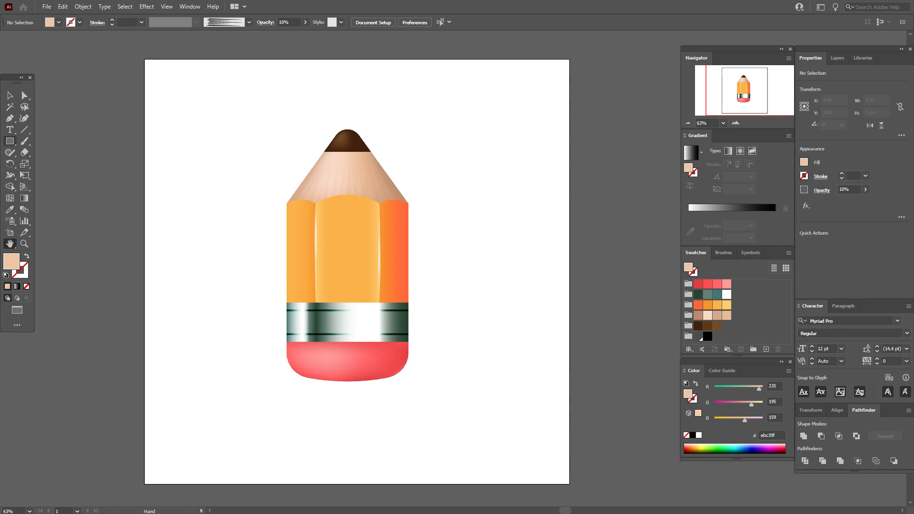
- Draw a 1000 × 1000 px background rectangle filled with orange #fbb03b over the artboard and send it to the back
{"action": "left_click", "coordinate": [9, 141]}
{"action": "left_click", "coordinate": [717, 305]}
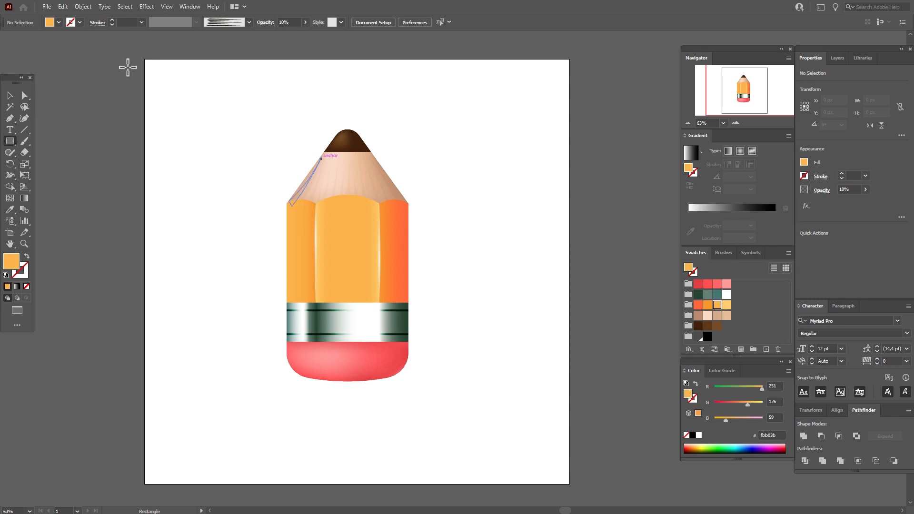
{"action": "left_click_drag", "start_coordinate": [149, 63], "coordinate": [575, 487]}
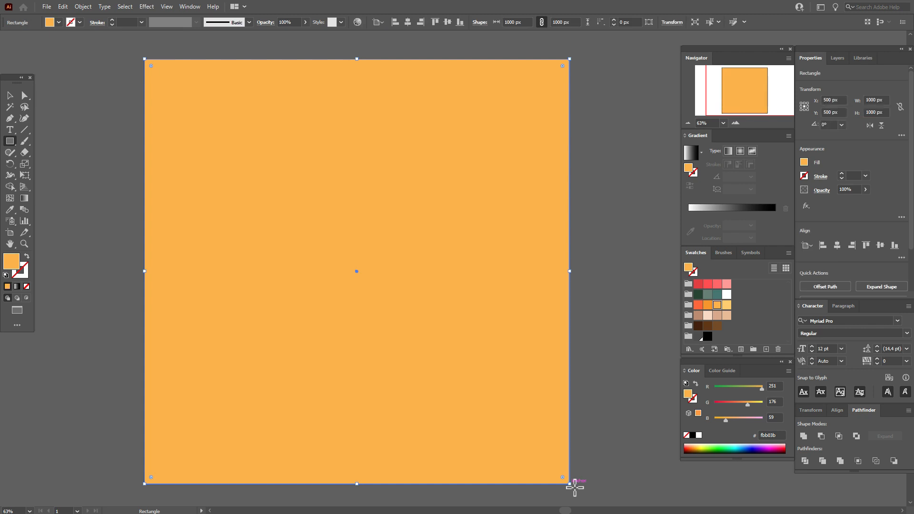
{"action": "left_click", "coordinate": [10, 95]}
{"action": "right_click", "coordinate": [446, 217]}
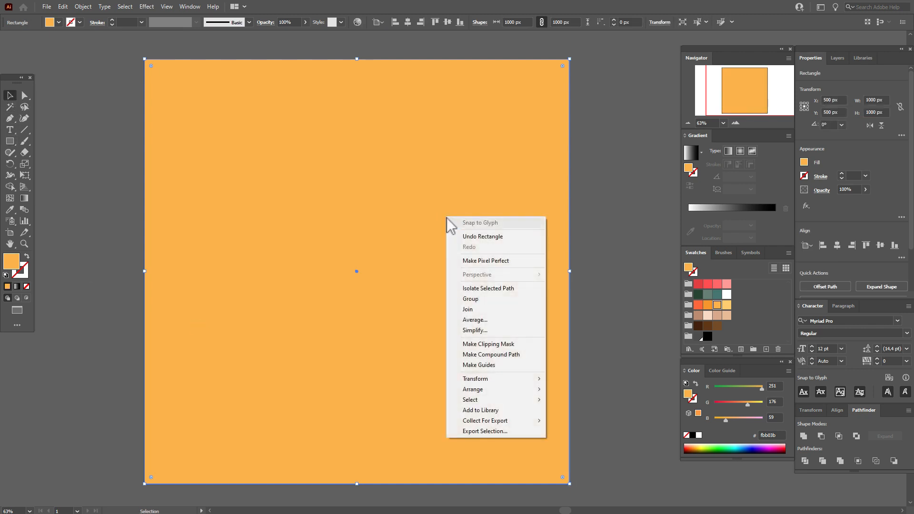
{"action": "mouse_move", "coordinate": [534, 390]}
{"action": "left_click", "coordinate": [581, 422]}
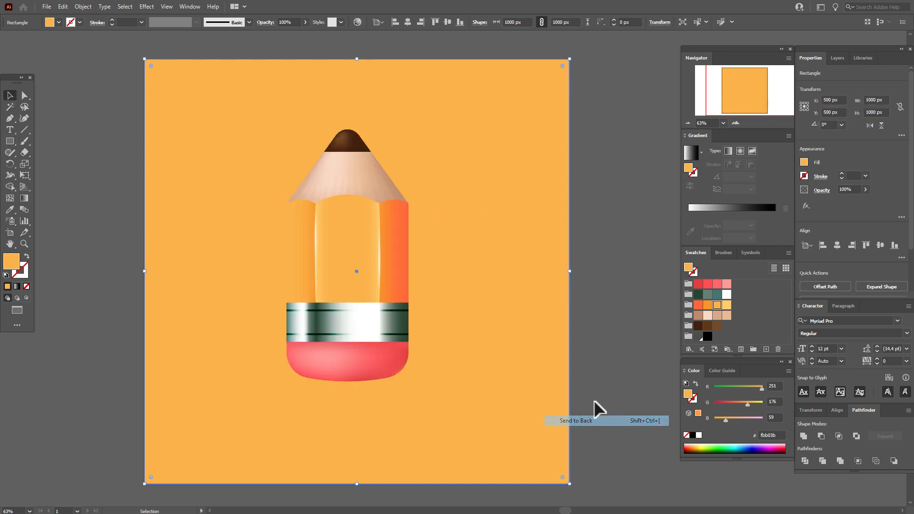
{"action": "left_click", "coordinate": [610, 344]}
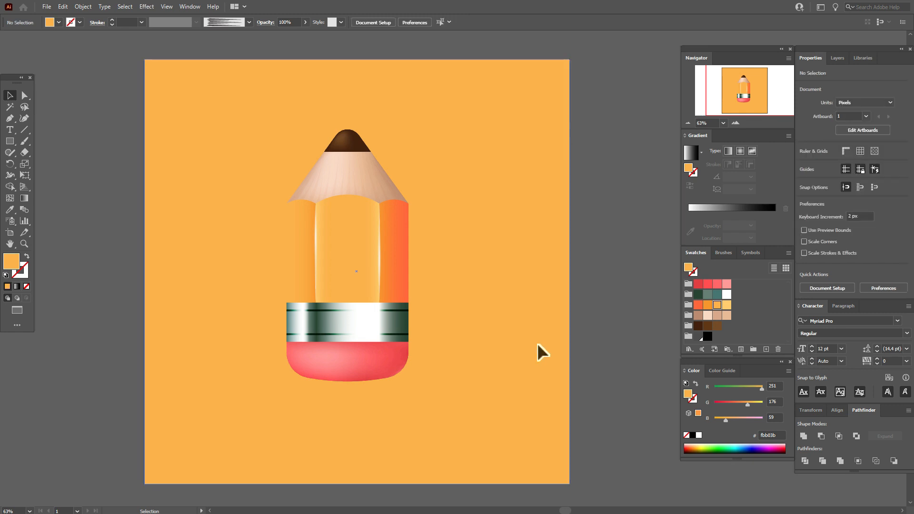
- Fill the background rectangle with a linear gradient from light orange #fbb03b to a darker orange at a 90° angle
{"action": "left_click", "coordinate": [727, 152]}
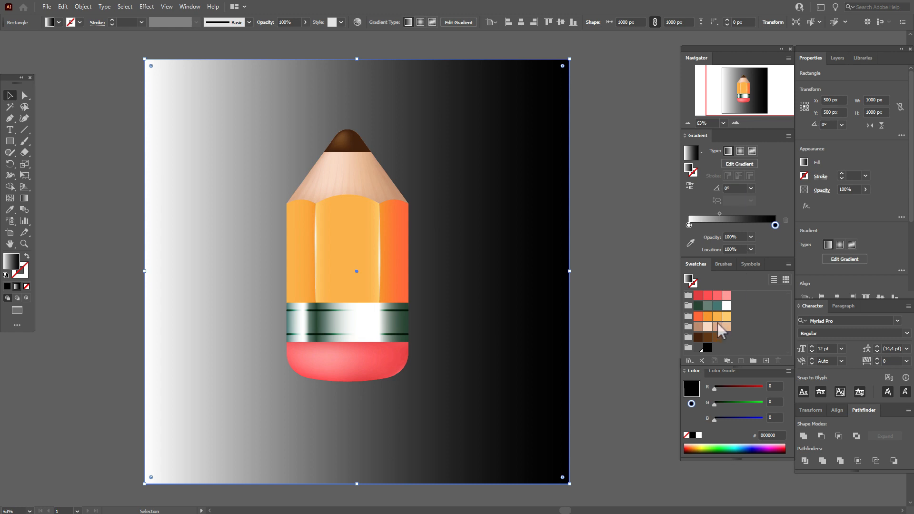
{"action": "left_click_drag", "start_coordinate": [708, 316], "coordinate": [775, 227]}
{"action": "left_click_drag", "start_coordinate": [753, 302], "coordinate": [776, 226]}
{"action": "left_click_drag", "start_coordinate": [717, 316], "coordinate": [690, 226]}
{"action": "left_click", "coordinate": [734, 188]}
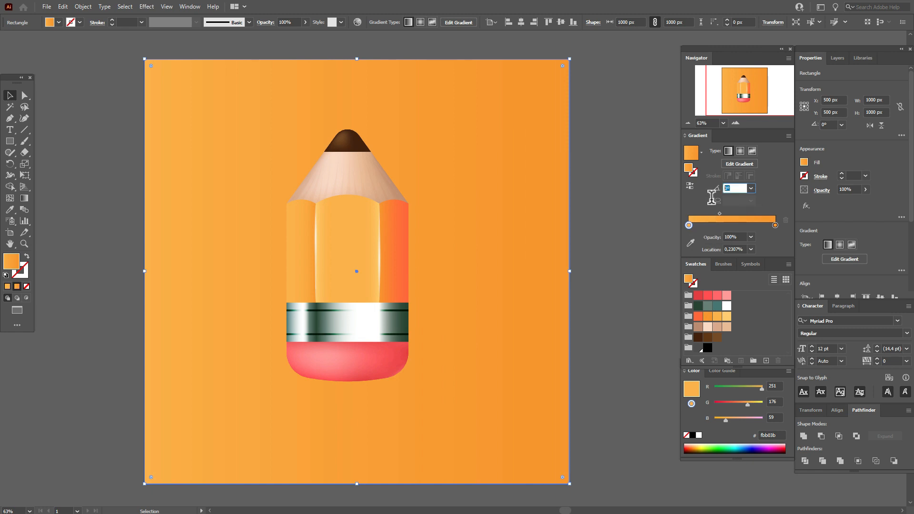
{"action": "type", "text": "90"}
{"action": "key", "text": "Return"}
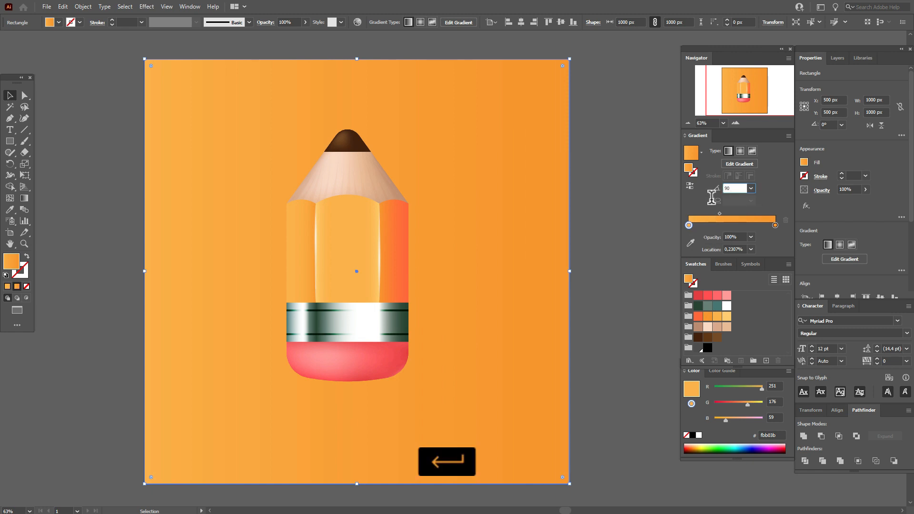
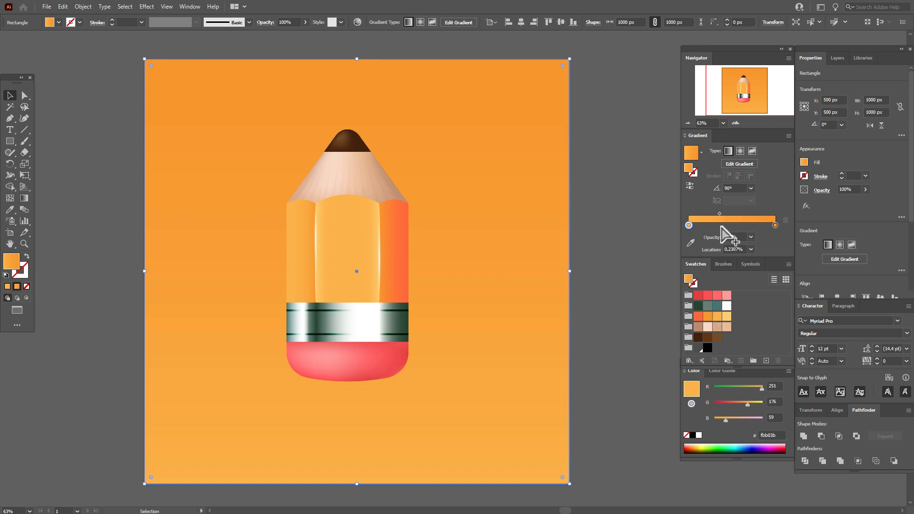
- Move the background gradient's midpoint to about 28% and shift the gradient slightly upward on the rectangle
{"action": "left_click_drag", "start_coordinate": [720, 213], "coordinate": [713, 215]}
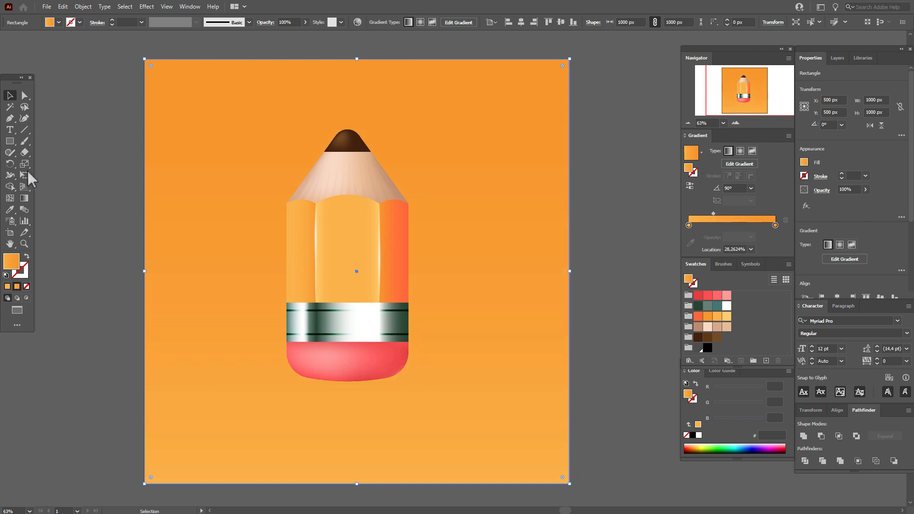
{"action": "left_click", "coordinate": [24, 199]}
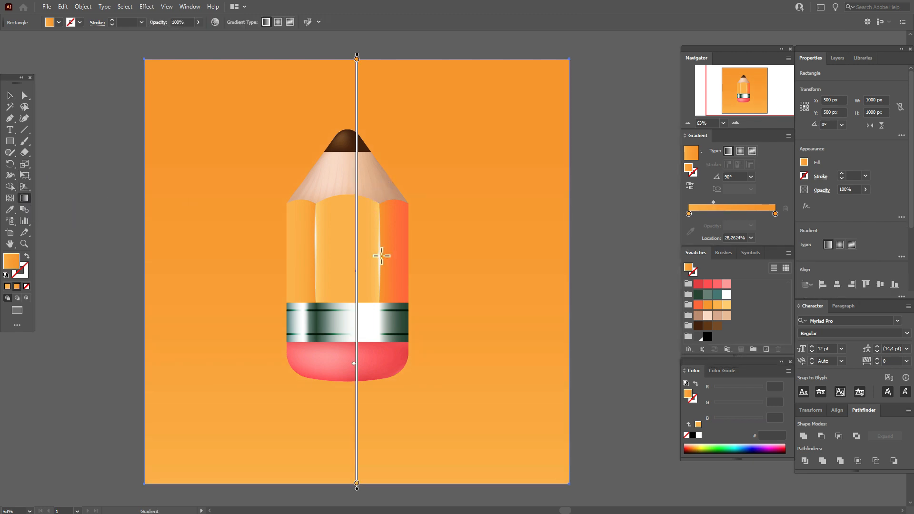
{"action": "mouse_move", "coordinate": [359, 349]}
{"action": "left_mouse_down"}
{"action": "mouse_move", "coordinate": [360, 375]}
{"action": "mouse_move", "coordinate": [361, 329]}
{"action": "left_mouse_up"}
{"action": "left_click", "coordinate": [10, 100]}
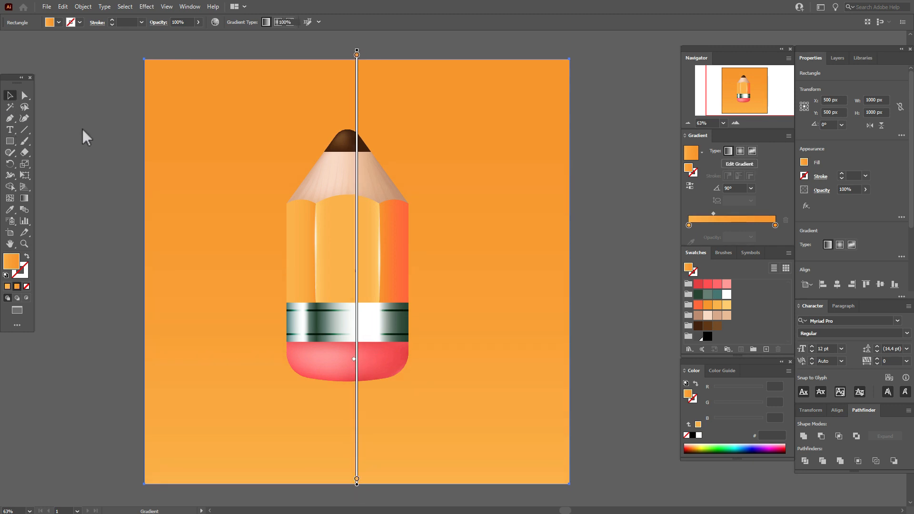
{"action": "left_click", "coordinate": [82, 130]}
{"action": "key", "text": "ctrl+0"}
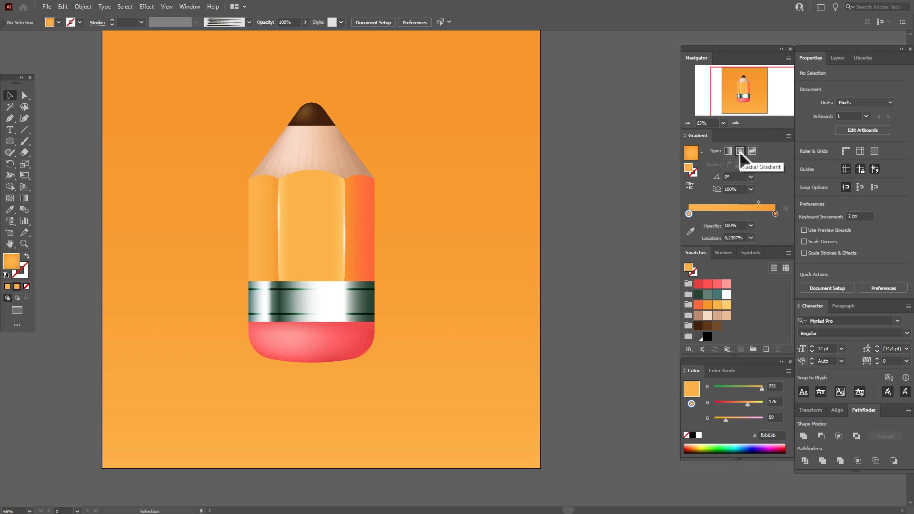
- Draw a circle about 366 px wide beside the pencil, with a radial gradient from orange #f79520 to a white edge
{"action": "left_click", "coordinate": [9, 141]}
{"action": "key", "text": "shift"}
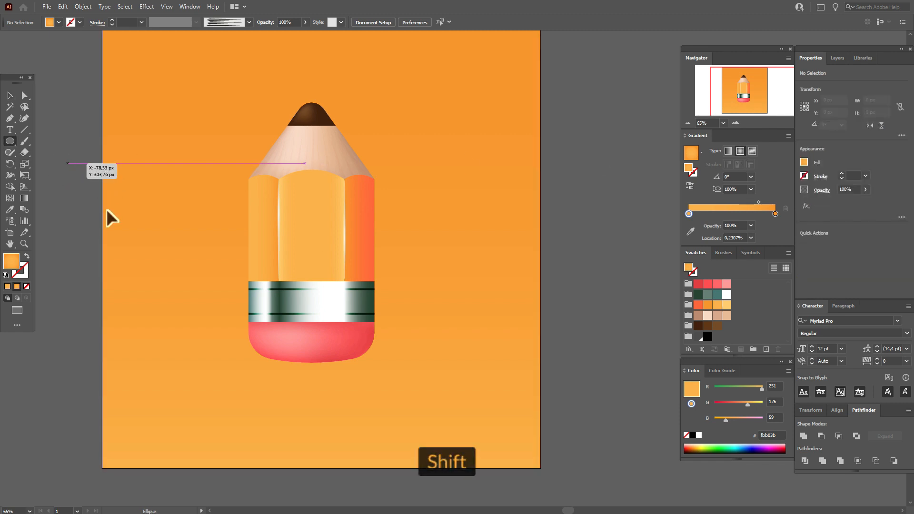
{"action": "left_click_drag", "start_coordinate": [68, 163], "coordinate": [229, 323]}
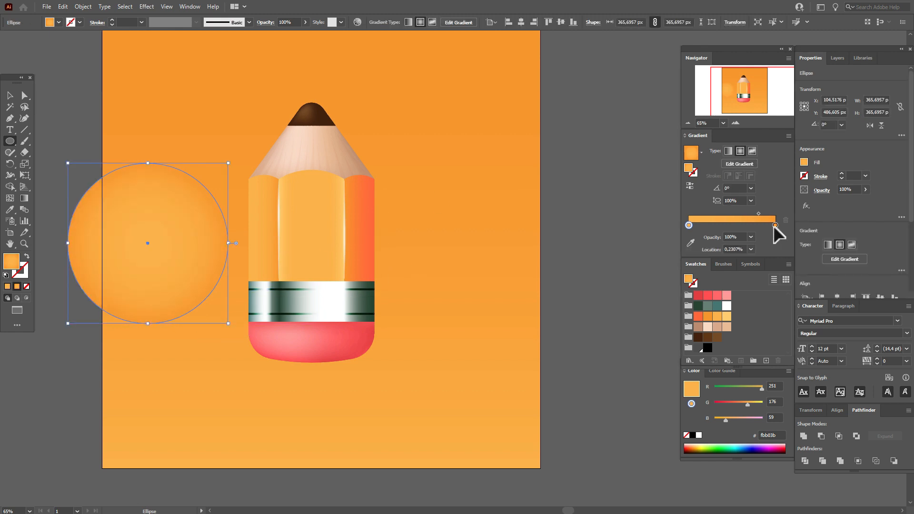
{"action": "left_click_drag", "start_coordinate": [728, 312], "coordinate": [776, 227]}
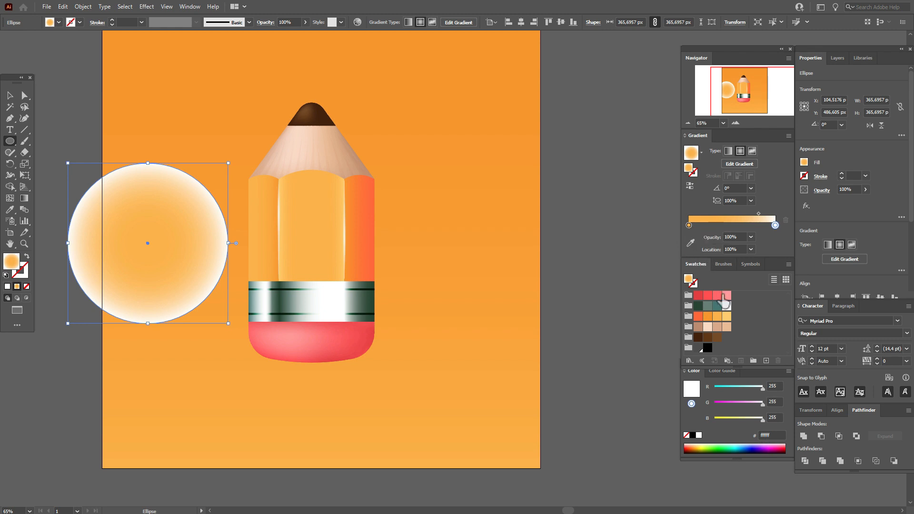
{"action": "left_click_drag", "start_coordinate": [708, 317], "coordinate": [689, 225]}
- Set the gradient circle's blend mode to Multiply
{"action": "left_click", "coordinate": [824, 190]}
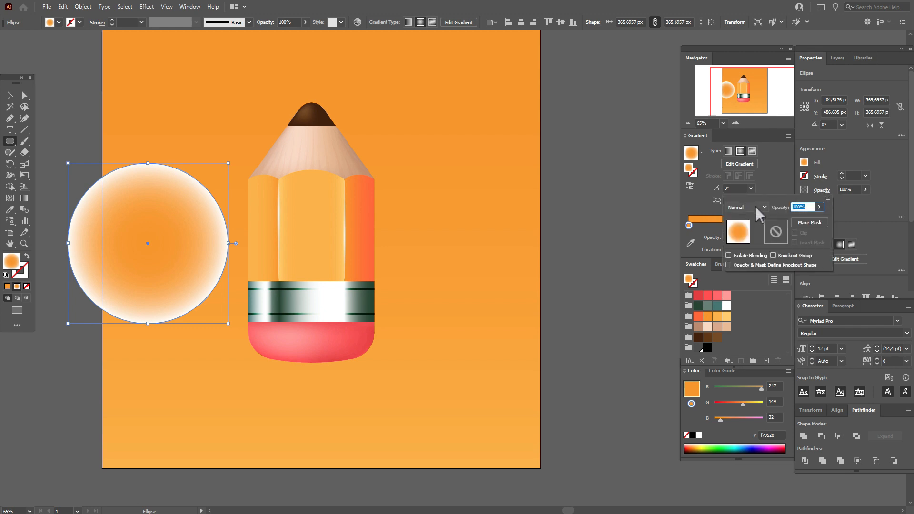
{"action": "left_click", "coordinate": [756, 207]}
{"action": "left_click", "coordinate": [751, 238]}
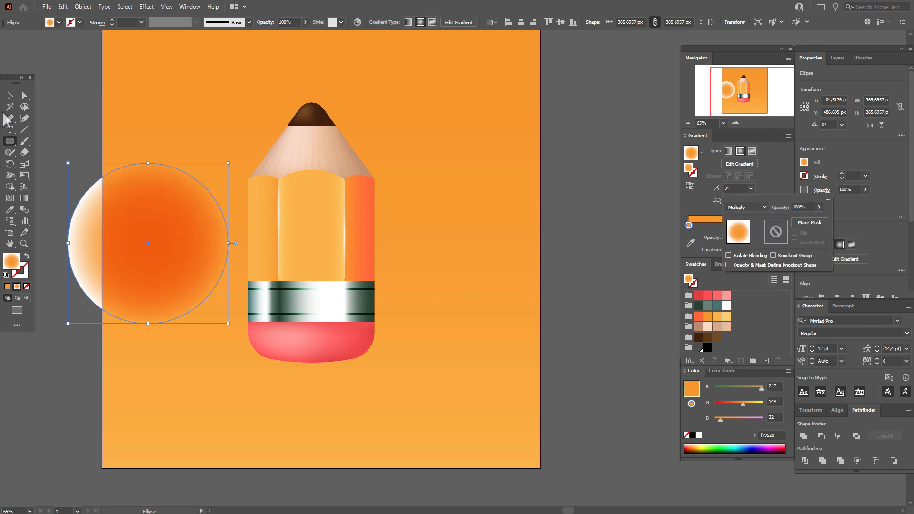
- Reshape the circle into a flat shadow ellipse about 927 × 102 px across the eraser's base, with its gradient midpoint at about 54%
{"action": "left_click", "coordinate": [8, 97]}
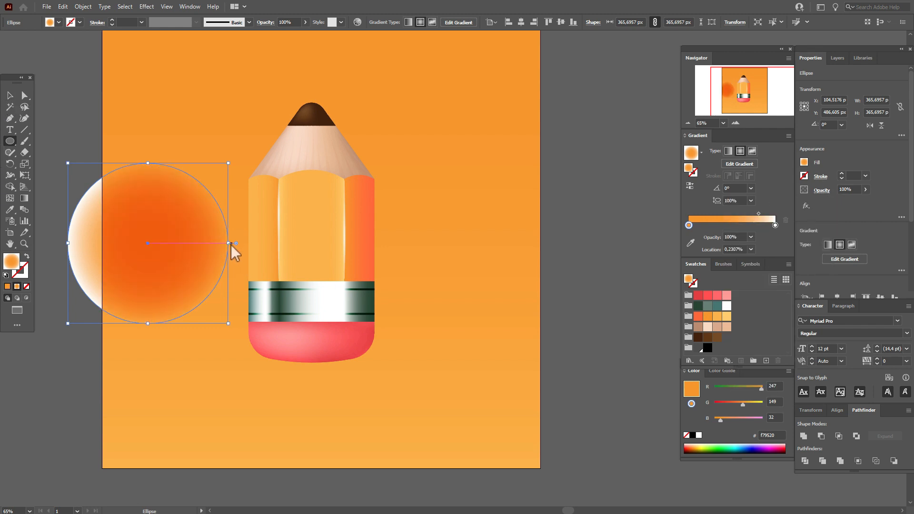
{"action": "left_click_drag", "start_coordinate": [230, 245], "coordinate": [475, 251]}
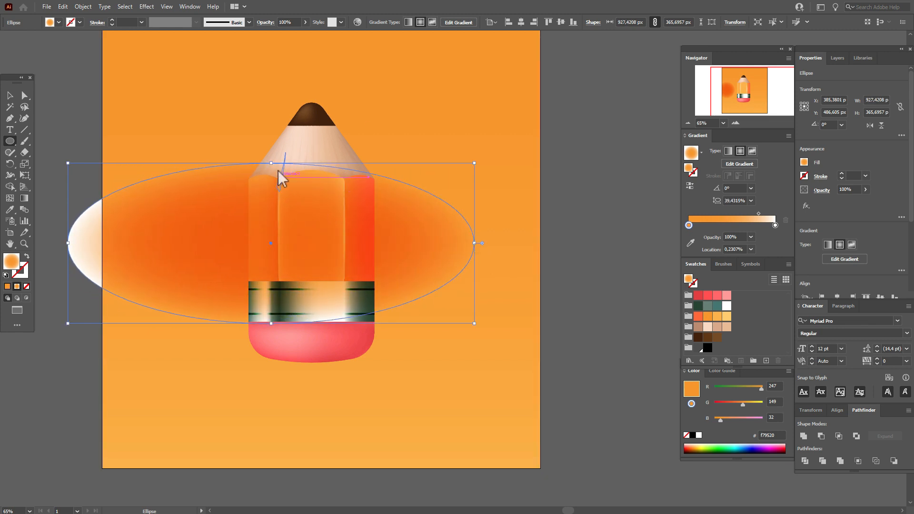
{"action": "mouse_move", "coordinate": [272, 164]}
{"action": "left_mouse_down"}
{"action": "mouse_move", "coordinate": [264, 280]}
{"action": "mouse_move", "coordinate": [241, 311]}
{"action": "left_mouse_up"}
{"action": "key", "text": "ctrl+z"}
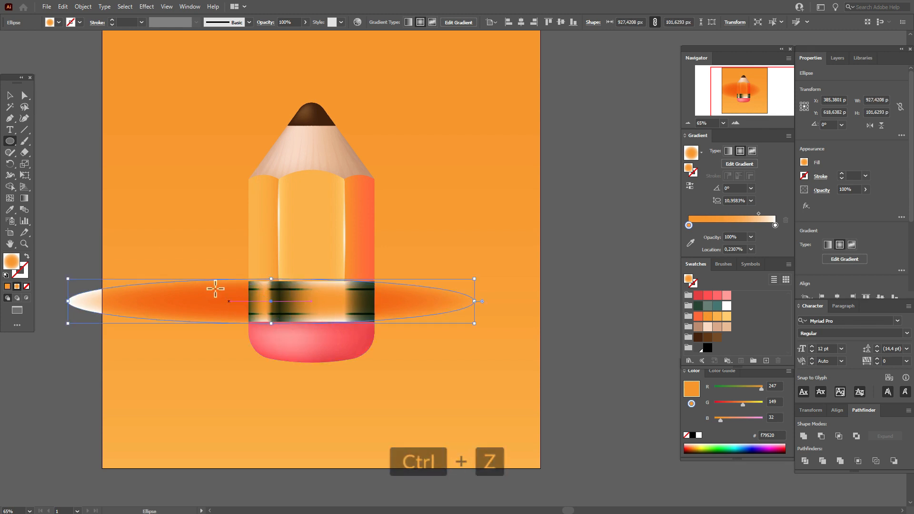
{"action": "key", "text": "v"}
{"action": "mouse_move", "coordinate": [239, 323]}
{"action": "left_mouse_down"}
{"action": "mouse_move", "coordinate": [260, 333]}
{"action": "mouse_move", "coordinate": [272, 358]}
{"action": "left_mouse_up"}
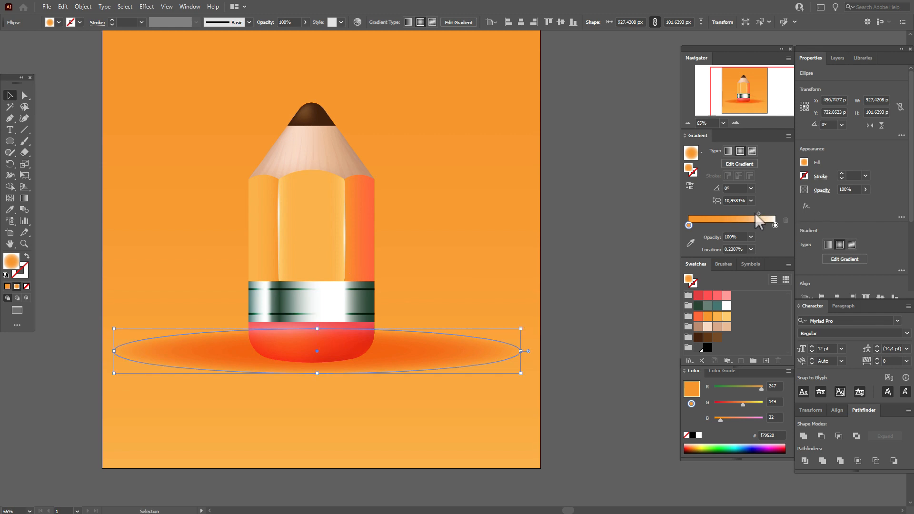
{"action": "left_click_drag", "start_coordinate": [759, 215], "coordinate": [752, 217]}
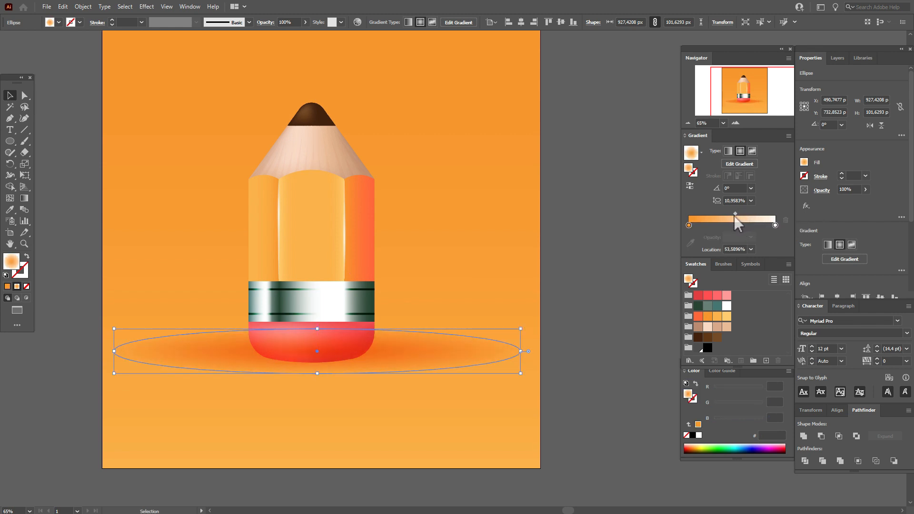
- Send the shadow ellipse and background rectangle behind the pencil, and centre the shadow under the eraser
{"action": "left_click", "coordinate": [526, 276], "text": "shift"}
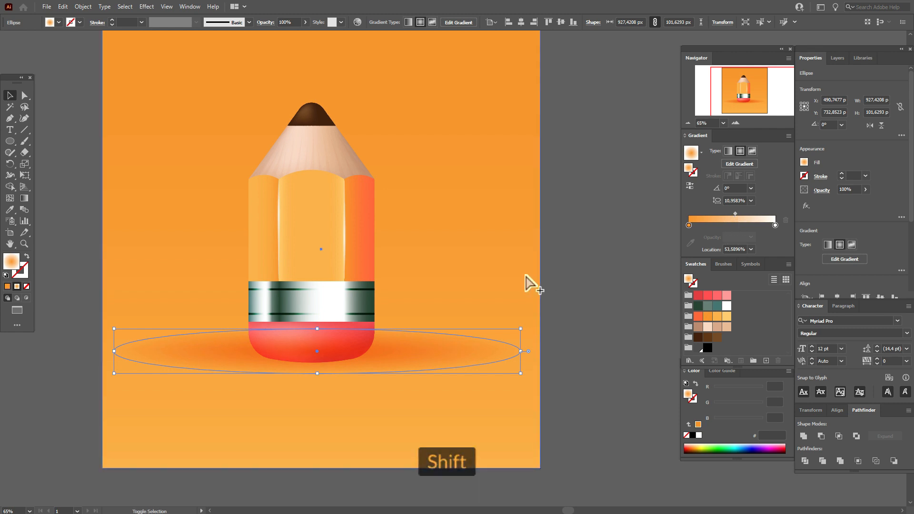
{"action": "right_click", "coordinate": [526, 275]}
{"action": "mouse_move", "coordinate": [607, 427]}
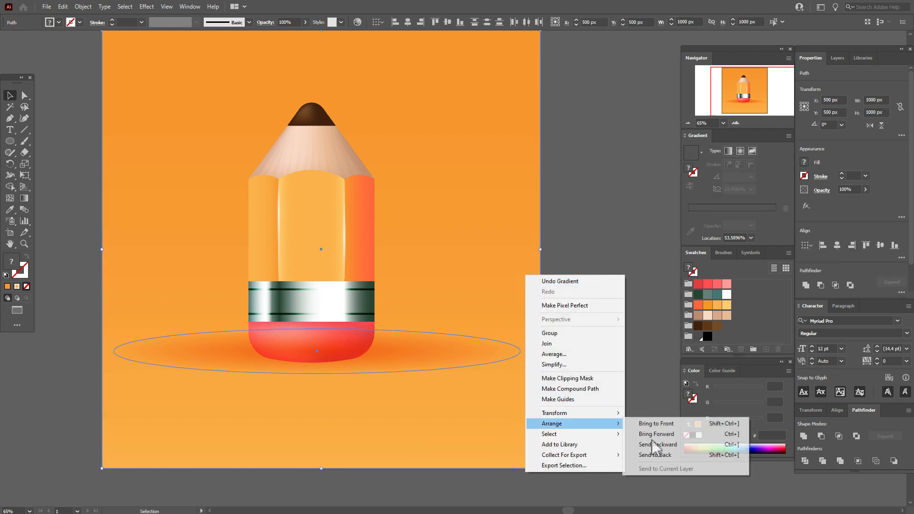
{"action": "left_click", "coordinate": [669, 456]}
{"action": "left_click", "coordinate": [581, 343]}
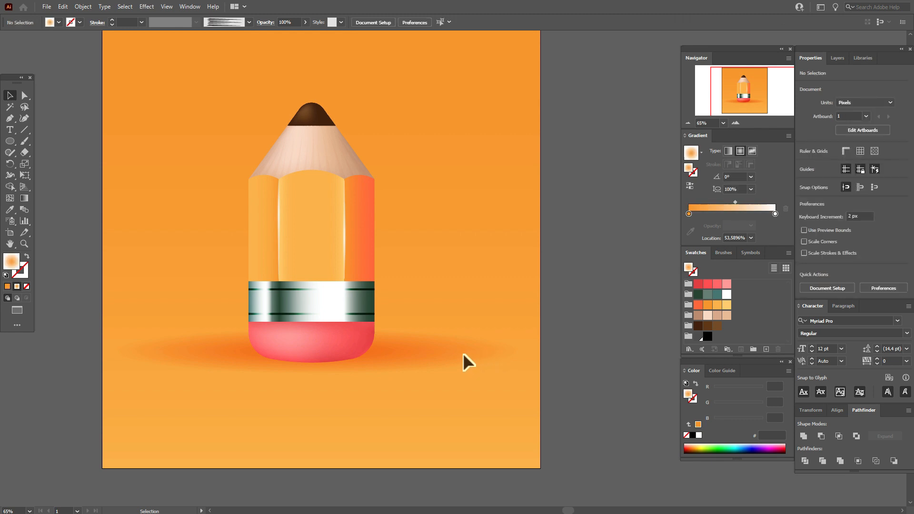
{"action": "left_click_drag", "start_coordinate": [462, 352], "coordinate": [458, 358]}
{"action": "left_click", "coordinate": [597, 330]}
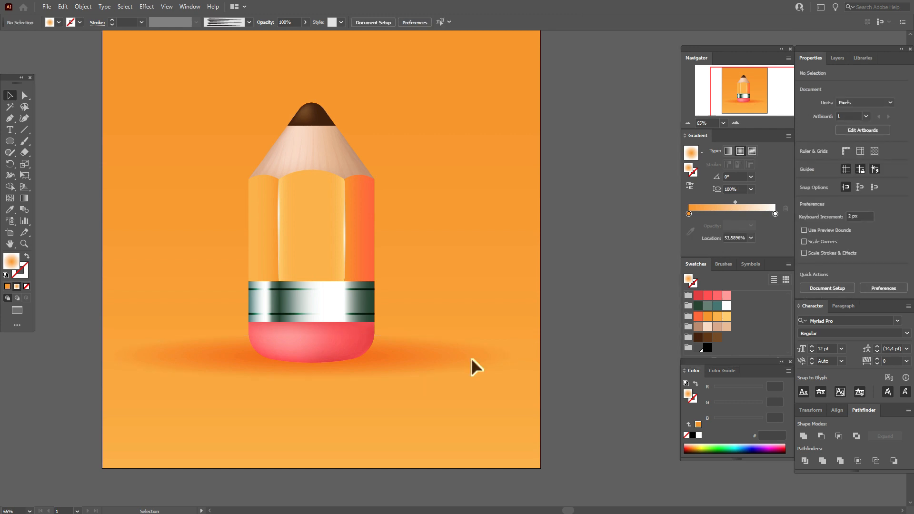
- Duplicate the shadow ellipse in place and shrink the copy to about 503 × 55 px directly under the eraser
{"action": "left_click", "coordinate": [432, 364]}
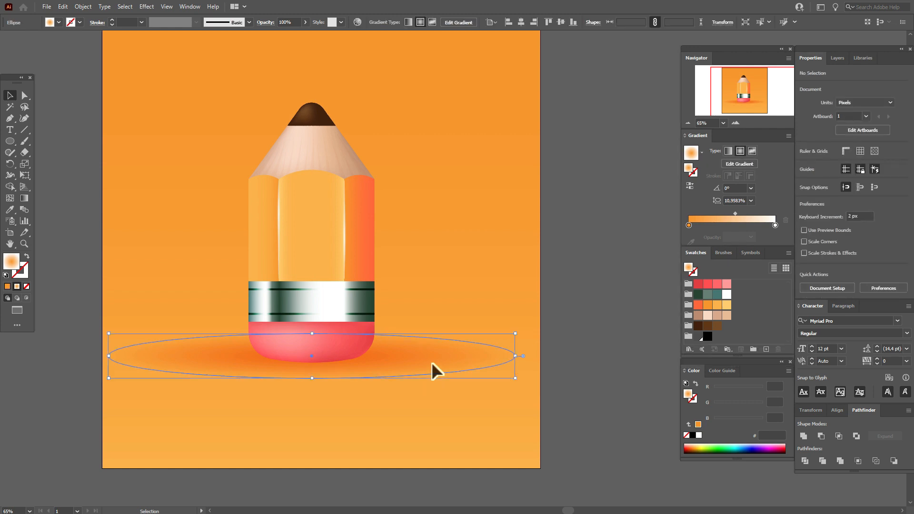
{"action": "key", "text": "ctrl+c"}
{"action": "key", "text": "ctrl+f"}
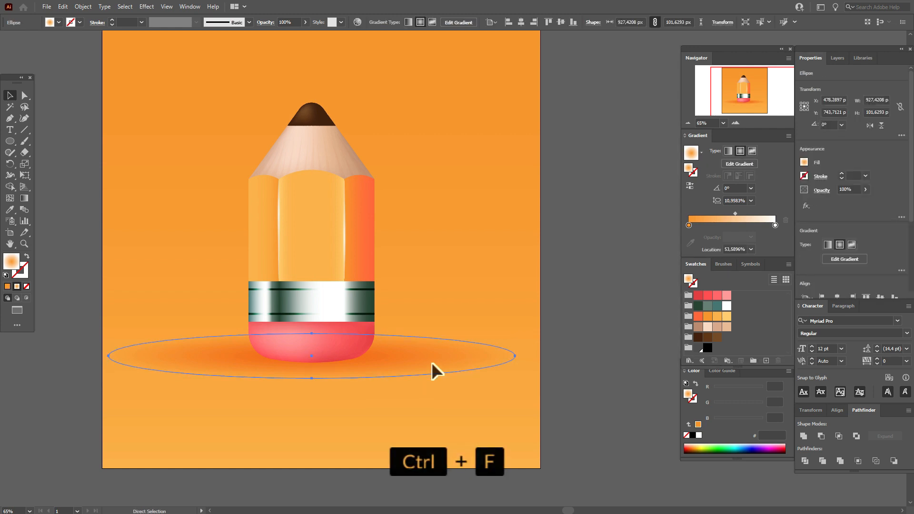
{"action": "left_click_drag", "start_coordinate": [311, 334], "coordinate": [330, 360]}
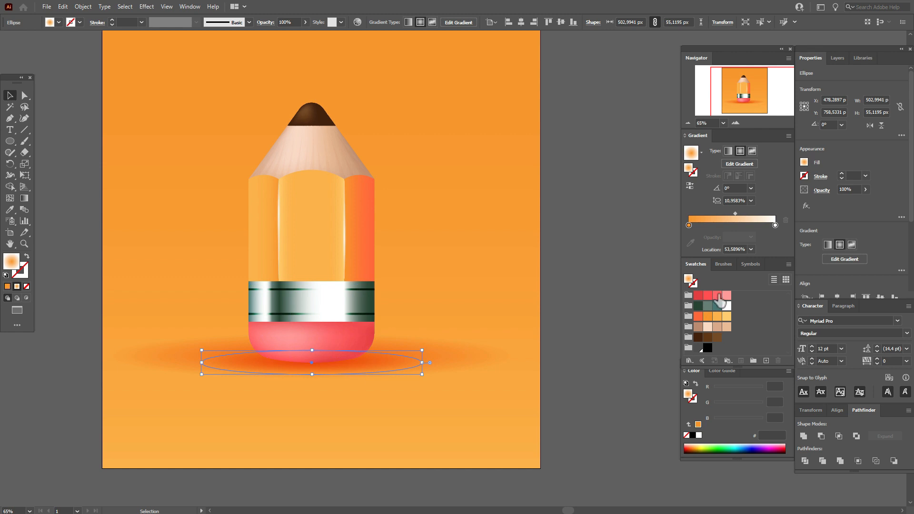
- Recolour the inner shadow's orange gradient stop to red #e23d3d, flatten the ellipse to about 37 px high and nudge it into place beneath the eraser
{"action": "left_click_drag", "start_coordinate": [699, 298], "coordinate": [318, 373]}
{"action": "key", "text": "Down"}
{"action": "key", "text": "Down"}
{"action": "key", "text": "Down"}
{"action": "key", "text": "Down"}
{"action": "key", "text": "Down"}
{"action": "key", "text": "Down"}
{"action": "key", "text": "Down"}
{"action": "key", "text": "Down"}
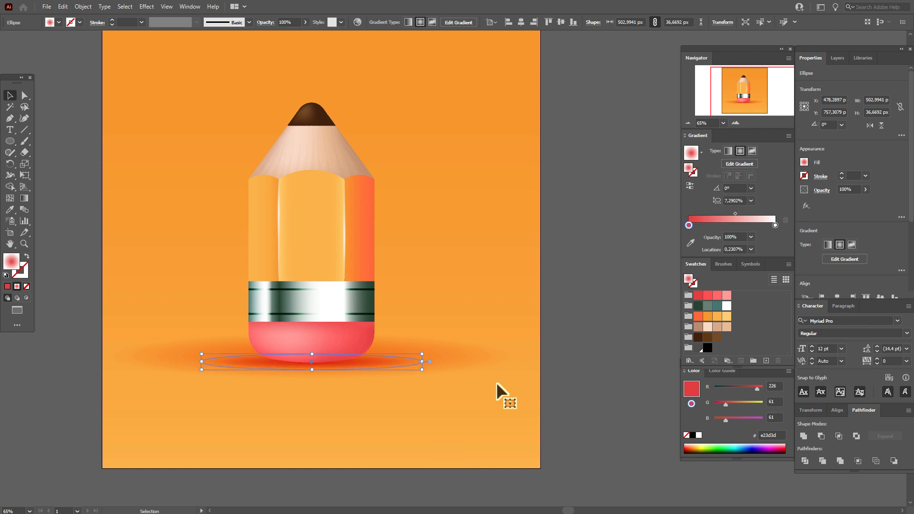
- Resize the red inner shadow ellipse to about 425 × 30 px and recentre it under the eraser
{"action": "left_click_drag", "start_coordinate": [422, 361], "coordinate": [387, 367]}
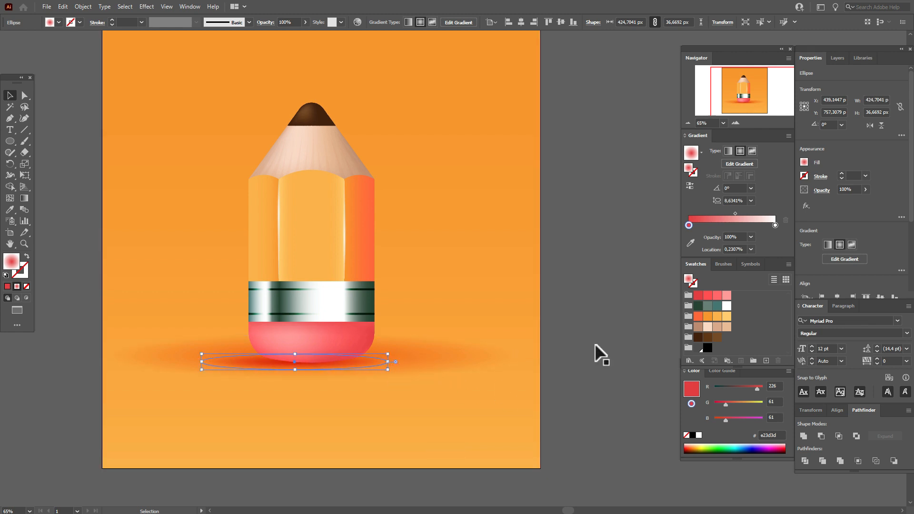
{"action": "key", "text": "Right"}
{"action": "key", "text": "Right"}
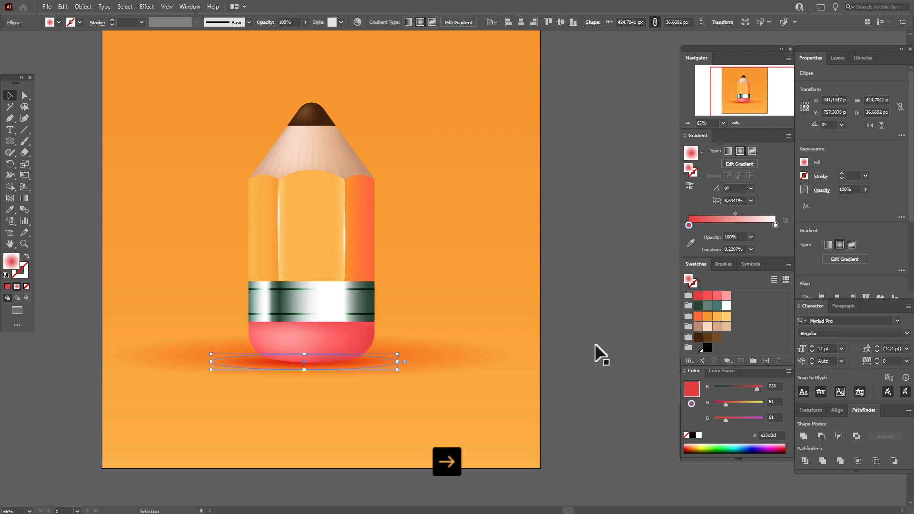
{"action": "key", "text": "Right"}
{"action": "key", "text": "Up"}
{"action": "key", "text": "Up"}
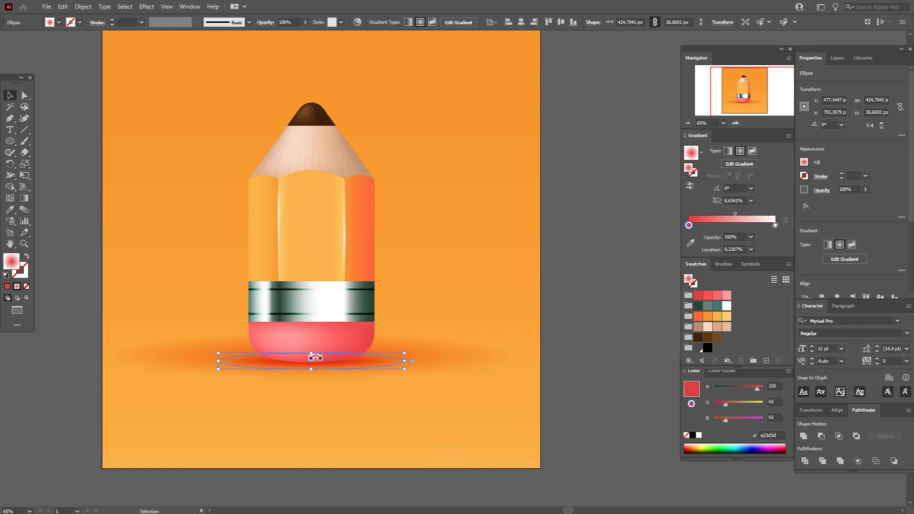
{"action": "left_click_drag", "start_coordinate": [315, 357], "coordinate": [313, 360]}
{"action": "key", "text": "Up"}
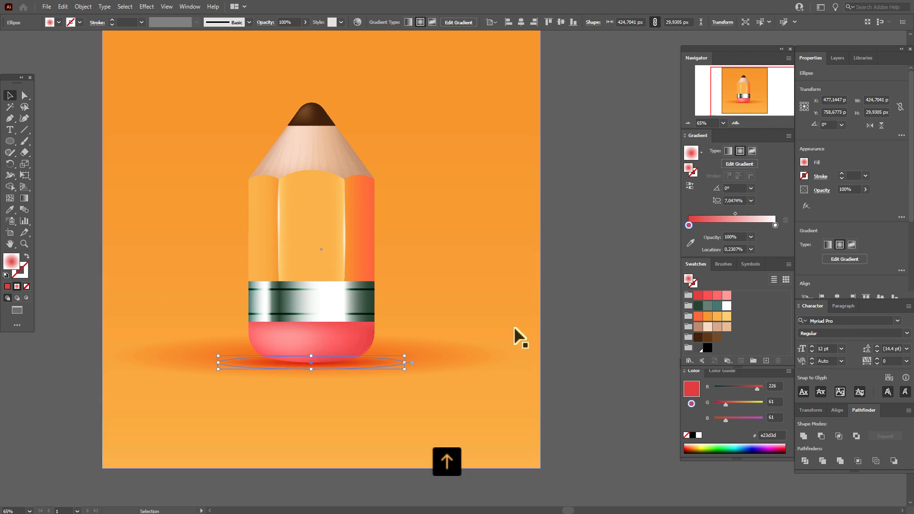
{"action": "key", "text": "Up"}
{"action": "left_click", "coordinate": [572, 318]}
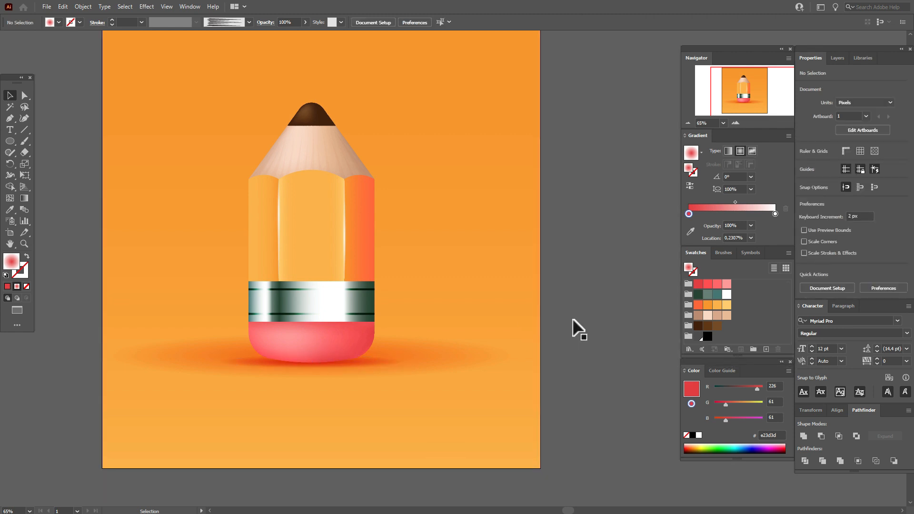
- Shift the red inner shadow's gradient midpoint to about 42% for a softer falloff
{"action": "left_click", "coordinate": [379, 365]}
{"action": "left_click", "coordinate": [735, 219]}
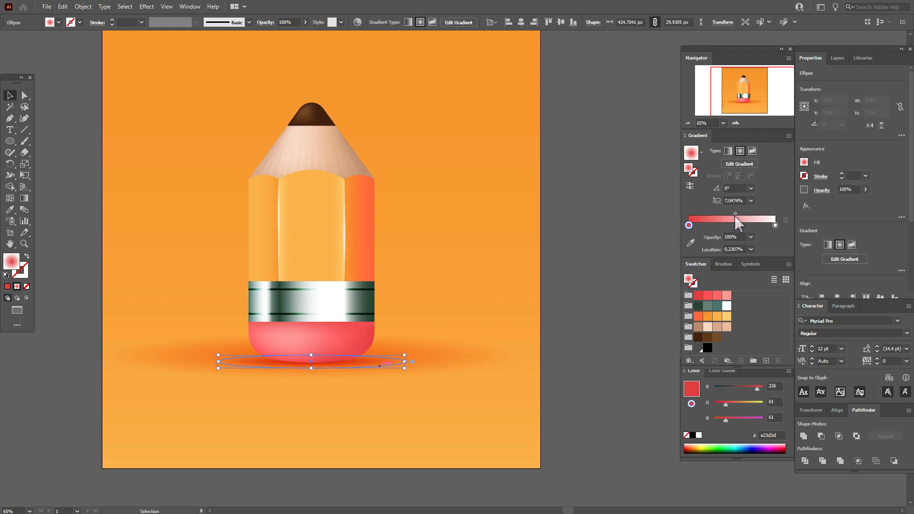
{"action": "key", "text": "ctrl+z"}
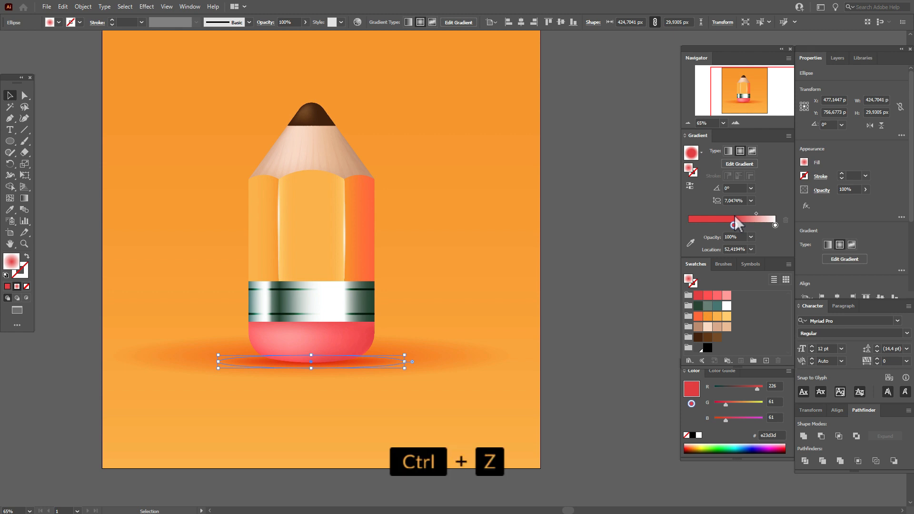
{"action": "left_click_drag", "start_coordinate": [735, 213], "coordinate": [719, 219]}
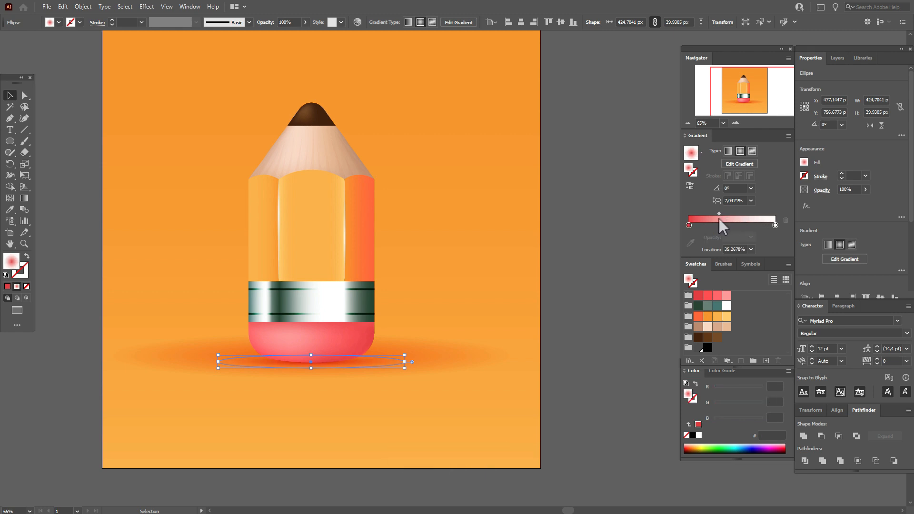
{"action": "left_click_drag", "start_coordinate": [721, 215], "coordinate": [725, 215]}
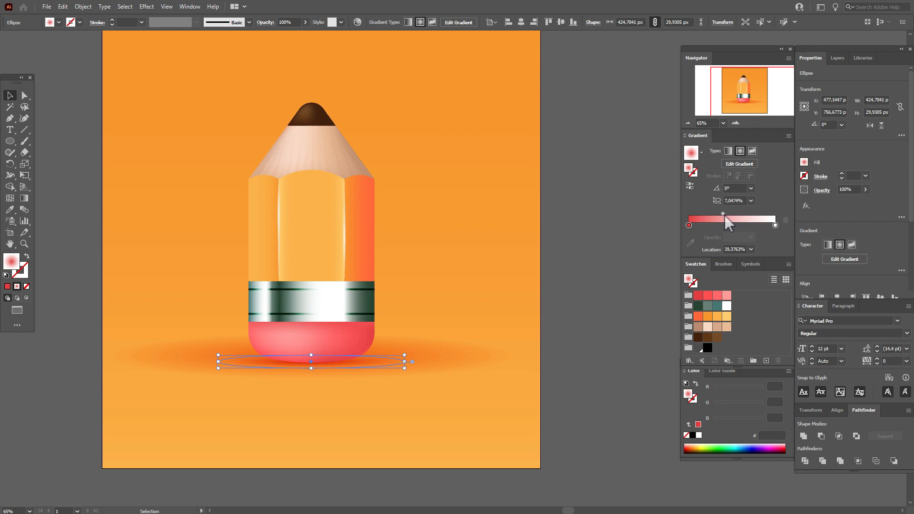
{"action": "left_click", "coordinate": [600, 283]}
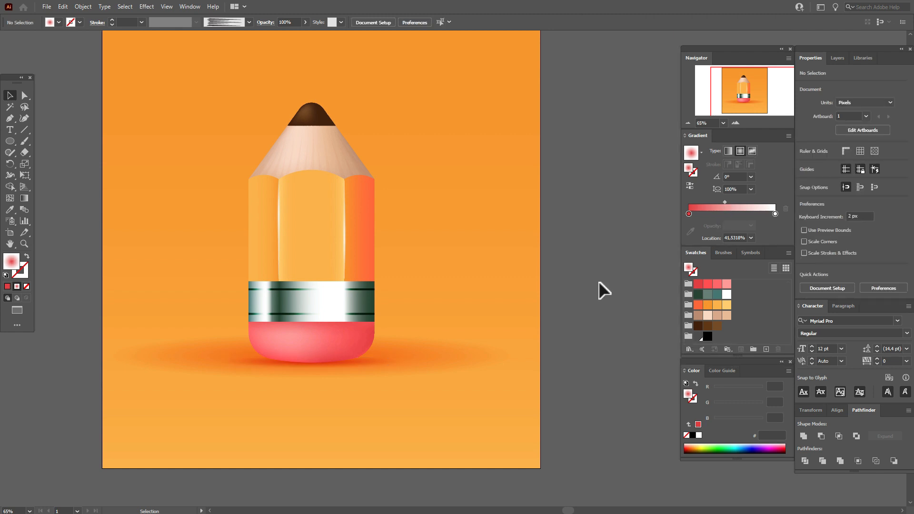
- Increase the red inner shadow's height to about 39 px and nudge it down below the eraser
{"action": "left_click", "coordinate": [326, 361]}
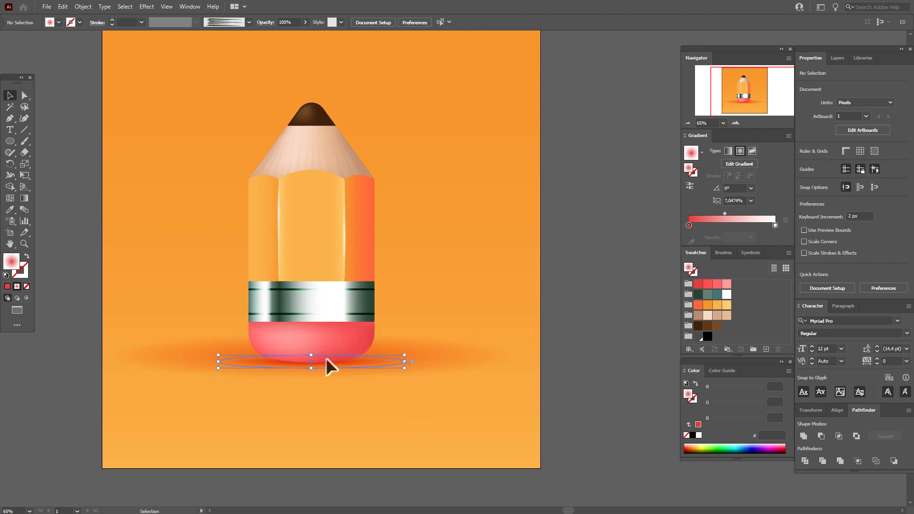
{"action": "left_click_drag", "start_coordinate": [311, 355], "coordinate": [316, 351]}
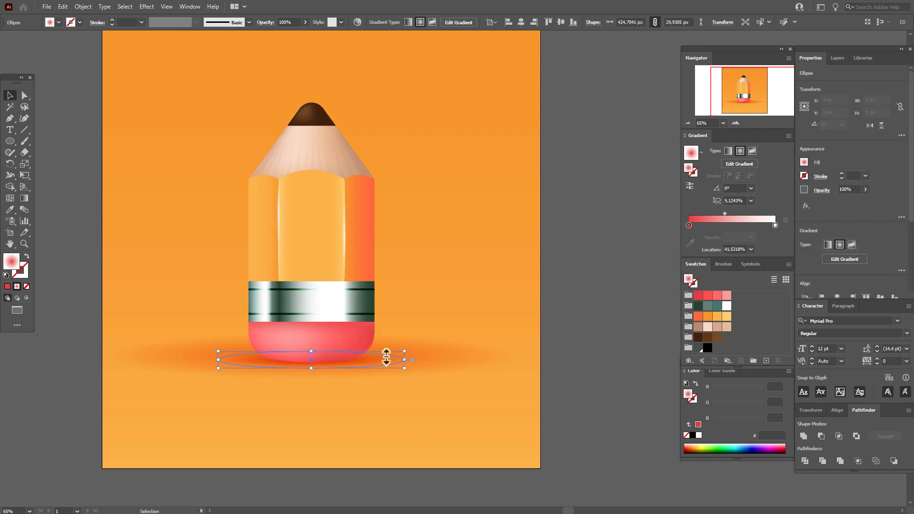
{"action": "key", "text": "Down"}
{"action": "key", "text": "Down"}
{"action": "key", "text": "Down"}
{"action": "key", "text": "Down"}
{"action": "key", "text": "Down"}
{"action": "key", "text": "Down"}
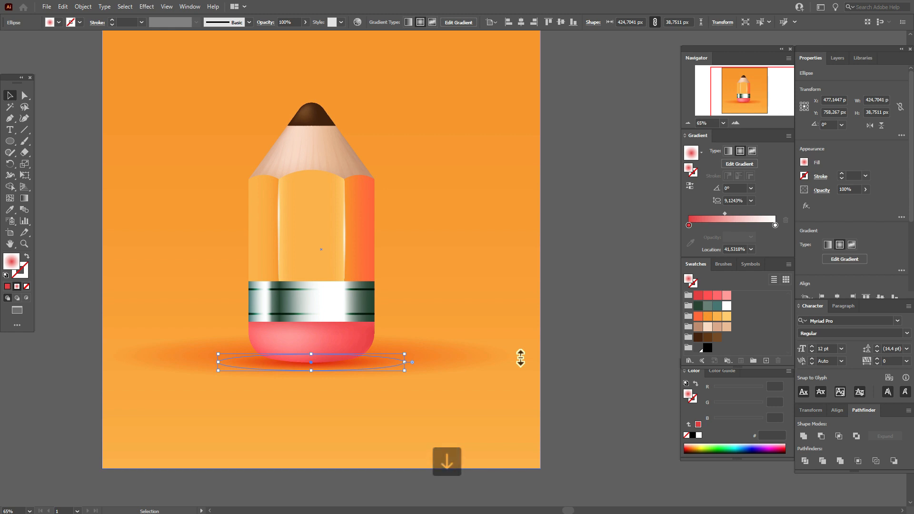
{"action": "left_click", "coordinate": [616, 344]}
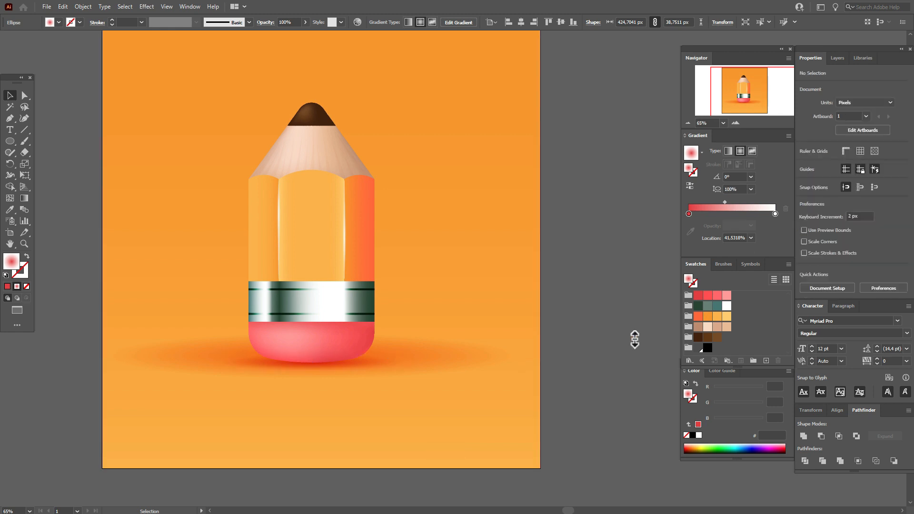
- Nudge the red inner shadow about 4 px right and 2 px up to align it with the eraser's base
{"action": "left_click", "coordinate": [345, 365]}
{"action": "key", "text": "Up"}
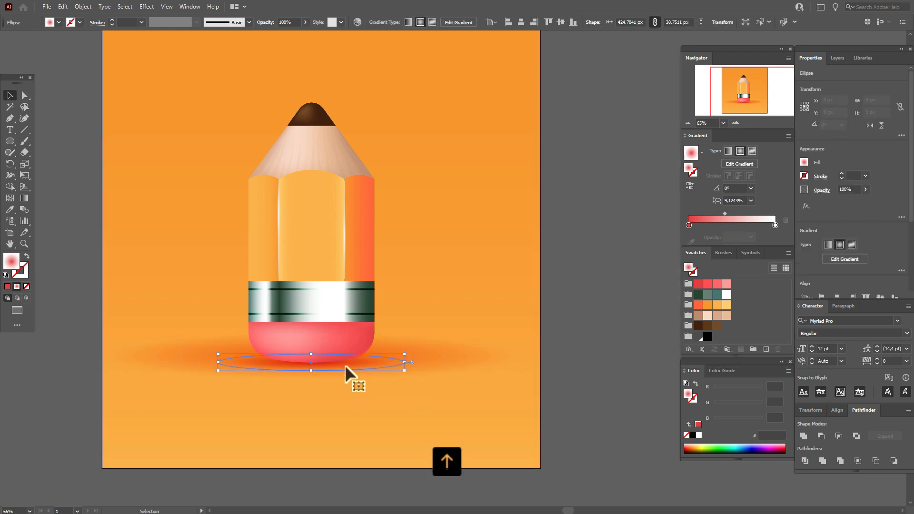
{"action": "key", "text": "Right"}
{"action": "key", "text": "Right"}
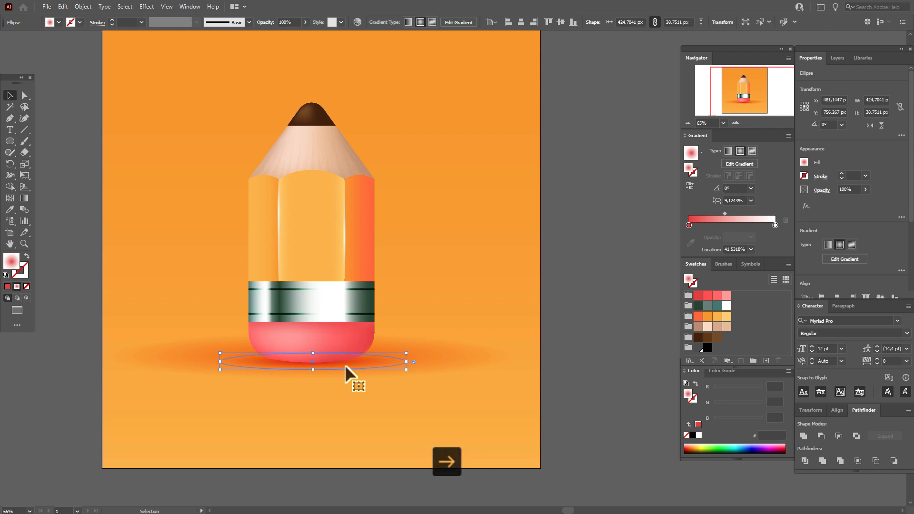
{"action": "key", "text": "Up"}
{"action": "key", "text": "Up"}
{"action": "key", "text": "Down"}
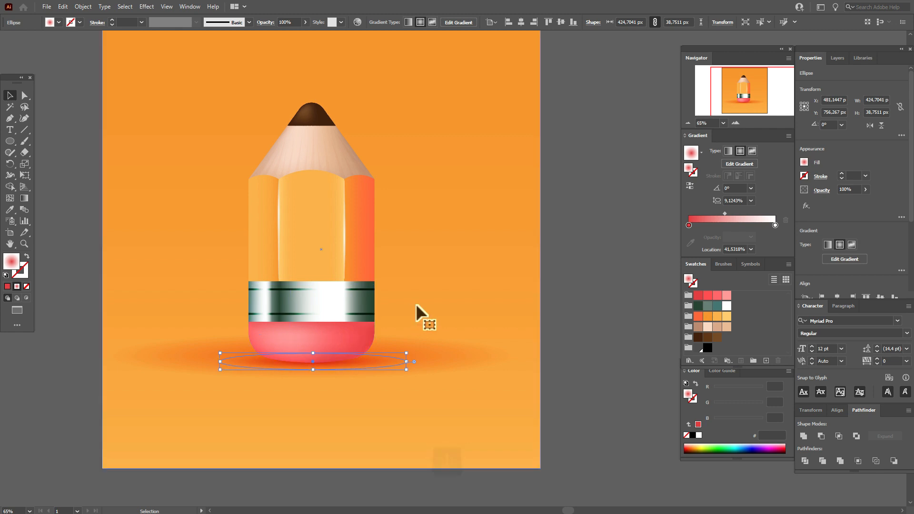
{"action": "left_click", "coordinate": [623, 310]}
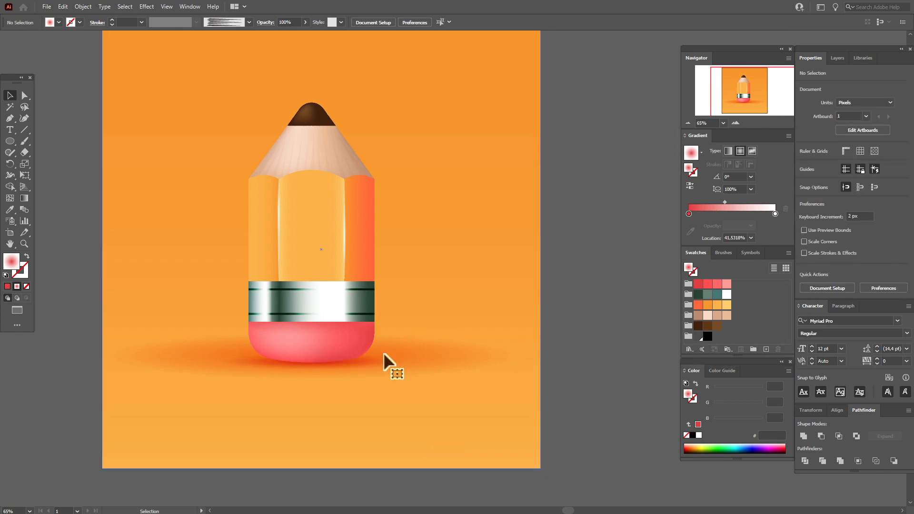
- Set the gradient midpoints to about 37% on the red inner shadow and about 48% on the wide orange shadow
{"action": "left_click_drag", "start_coordinate": [725, 214], "coordinate": [722, 216]}
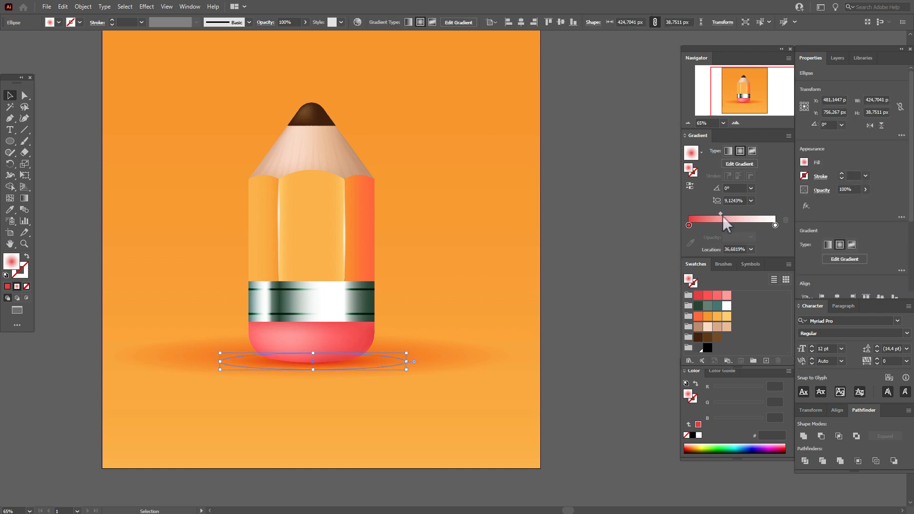
{"action": "left_click", "coordinate": [615, 277]}
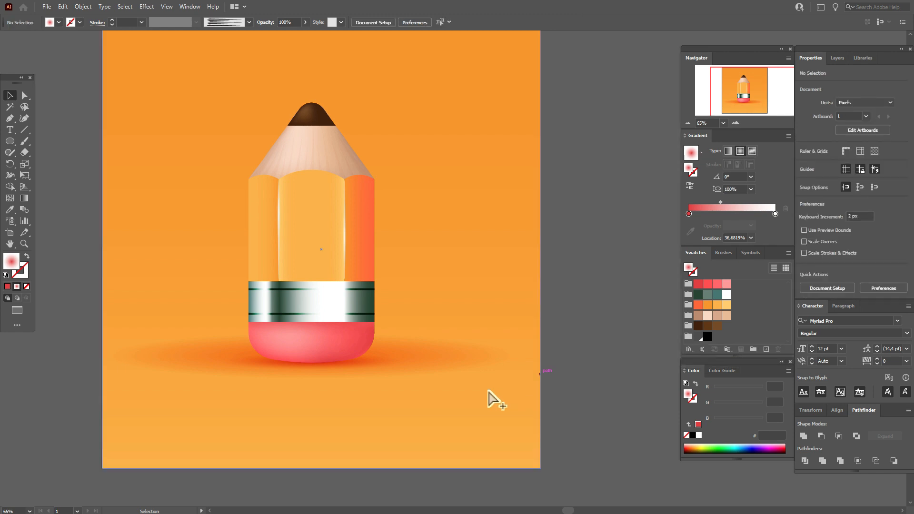
{"action": "left_click", "coordinate": [463, 359]}
{"action": "left_click_drag", "start_coordinate": [733, 214], "coordinate": [729, 216]}
{"action": "left_click", "coordinate": [617, 277]}
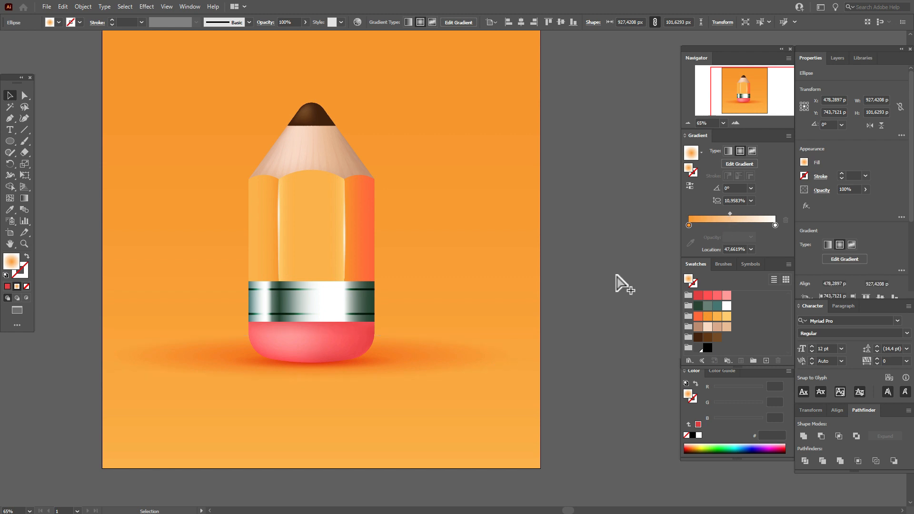
- Flatten the wide orange shadow ellipse to about 86 px high and nudge it up and slightly right
{"action": "left_click", "coordinate": [464, 367]}
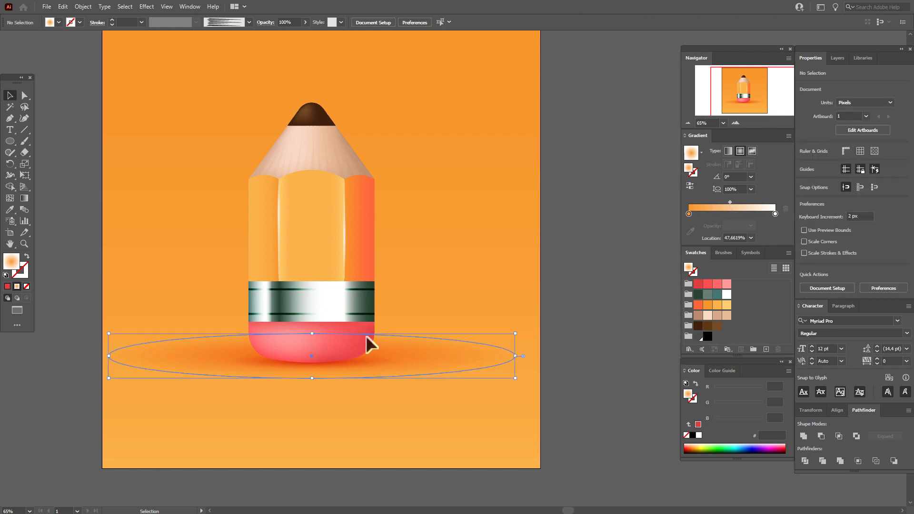
{"action": "left_click_drag", "start_coordinate": [312, 334], "coordinate": [313, 341]}
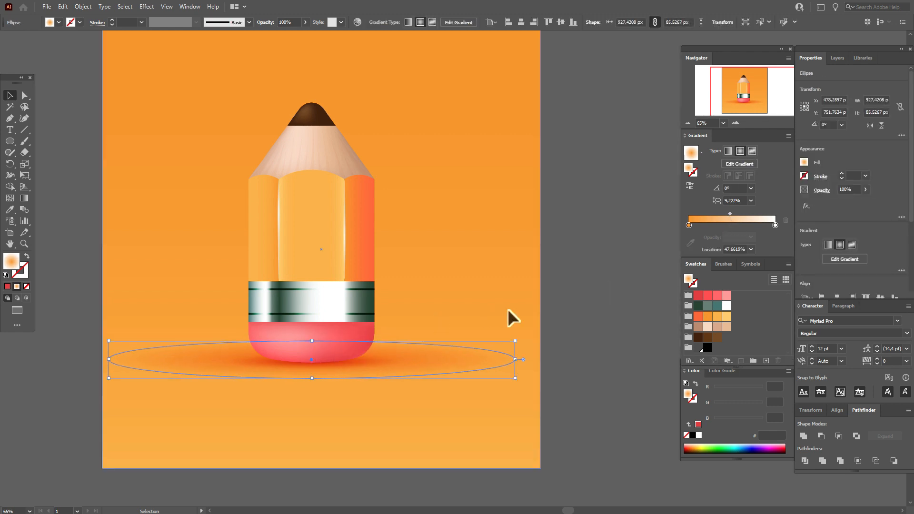
{"action": "key", "text": "Up"}
{"action": "key", "text": "Up"}
{"action": "key", "text": "Up"}
{"action": "key", "text": "Up"}
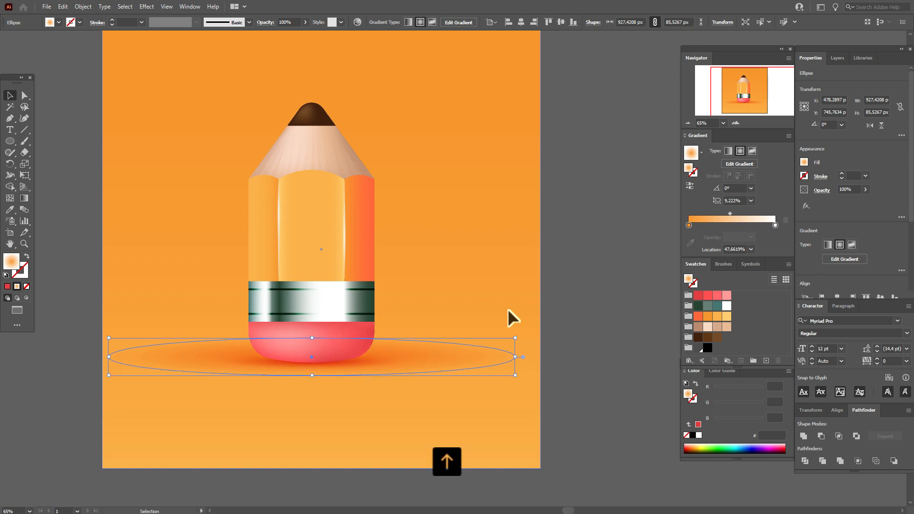
{"action": "key", "text": "Right"}
{"action": "key", "text": "Right"}
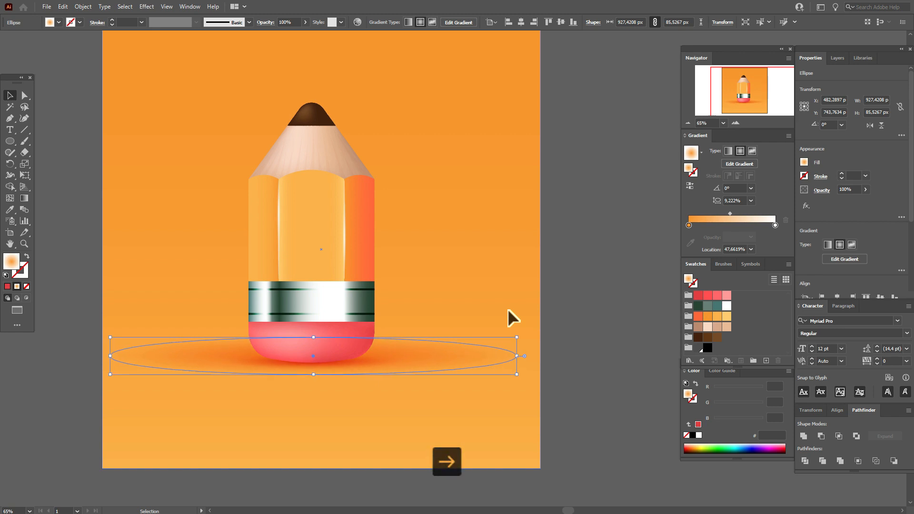
{"action": "left_click", "coordinate": [582, 295]}
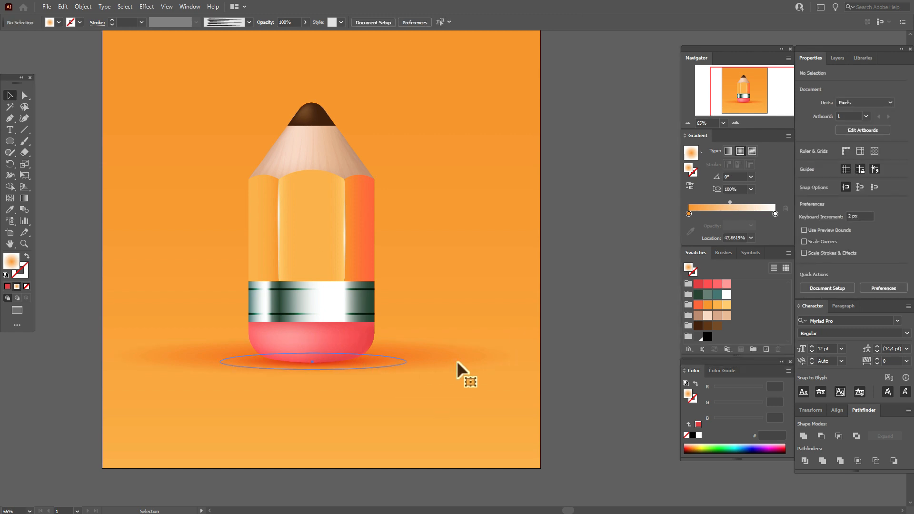
- Duplicate the red inner shadow ellipse in place and nudge the copy about 2 px up
{"action": "left_click", "coordinate": [480, 361]}
{"action": "key", "text": "ctrl+c"}
{"action": "key", "text": "ctrl+f"}
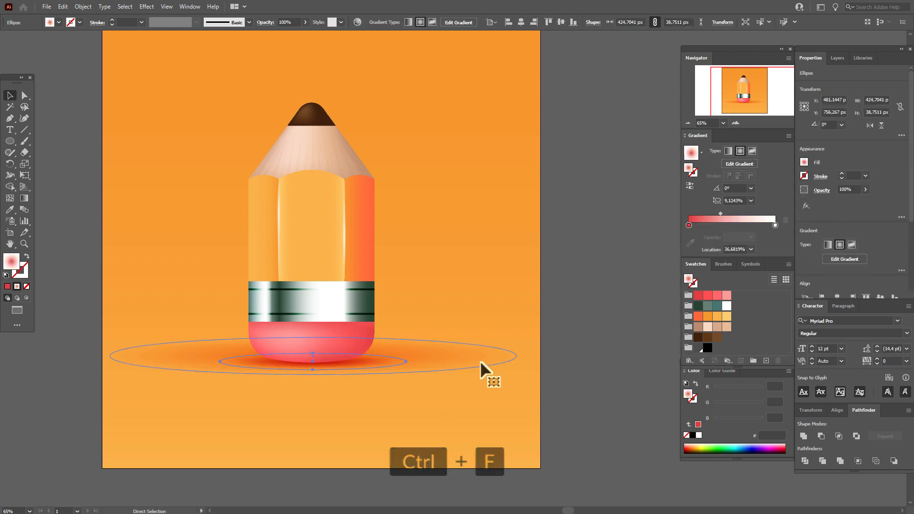
{"action": "key", "text": "Up"}
{"action": "key", "text": "Up"}
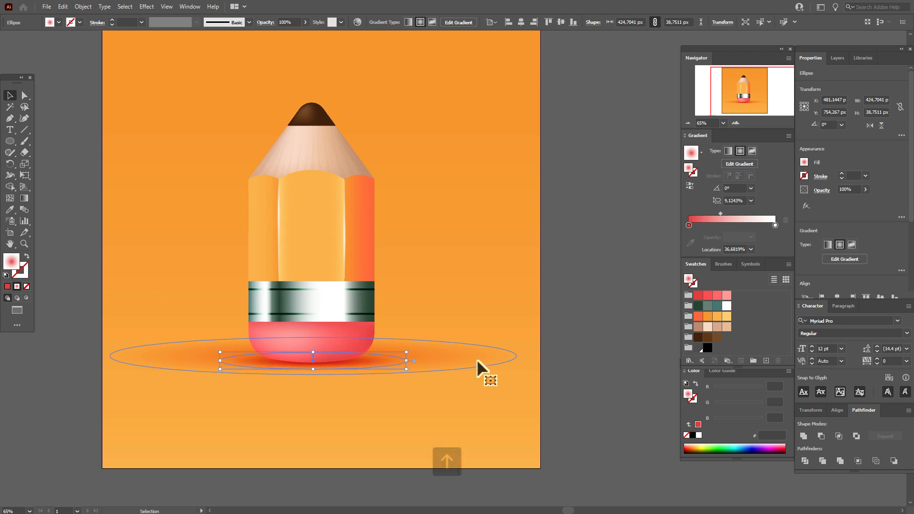
- Narrow the red shadow copy to about 289 px wide and centre it under the eraser
{"action": "left_click_drag", "start_coordinate": [407, 361], "coordinate": [347, 361]}
{"action": "key", "text": "Right"}
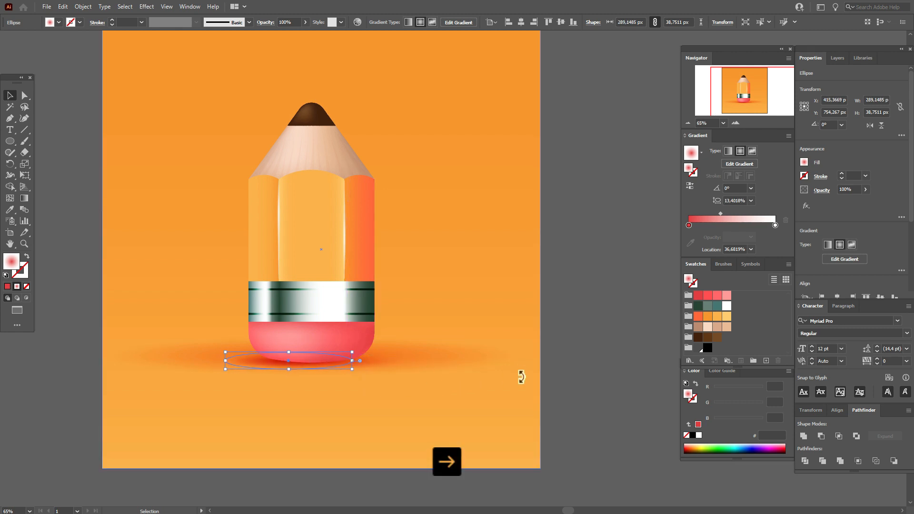
{"action": "key", "text": "Right"}
{"action": "key", "text": "Right"}
{"action": "key", "text": "Right"}
{"action": "key", "text": "Right"}
{"action": "key", "text": "Right"}
{"action": "key", "text": "Right"}
{"action": "key", "text": "Right"}
{"action": "key", "text": "Right"}
{"action": "key", "text": "Right"}
{"action": "key", "text": "Right"}
{"action": "key", "text": "Right"}
{"action": "key", "text": "Right"}
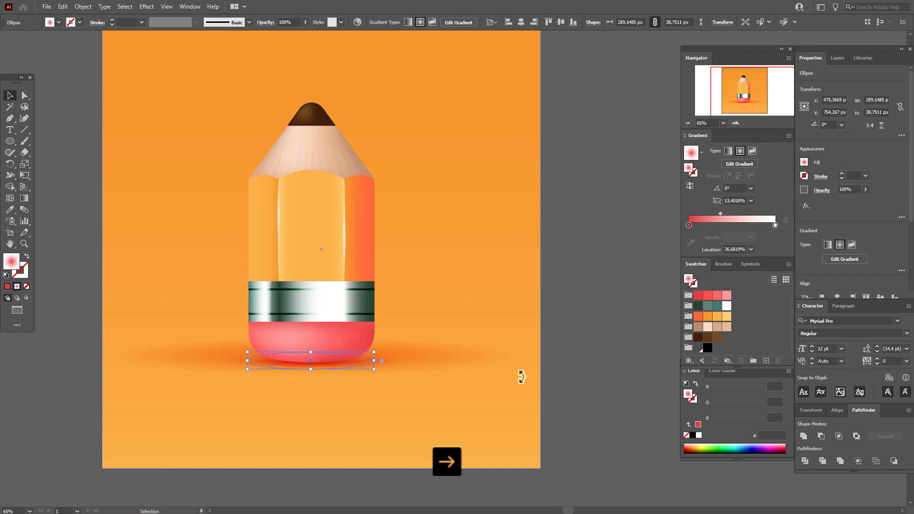
{"action": "key", "text": "Left"}
{"action": "key", "text": "Left"}
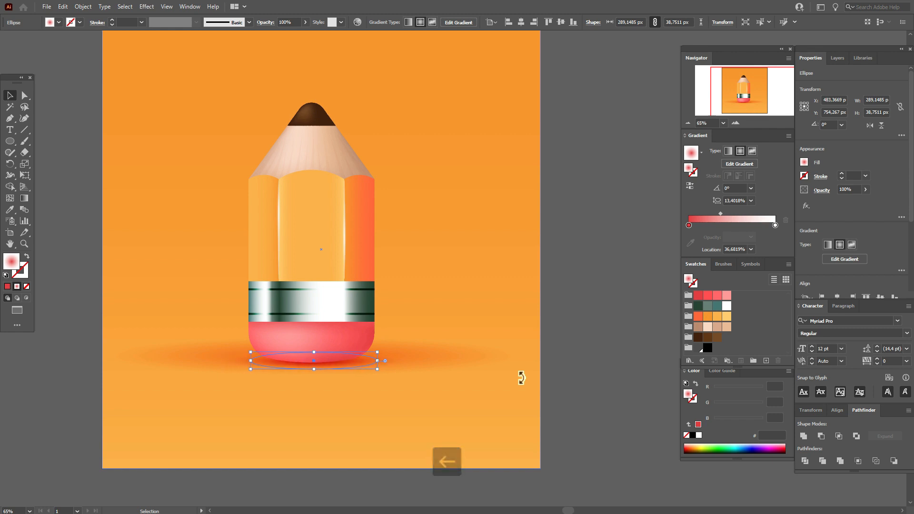
{"action": "left_click", "coordinate": [647, 318]}
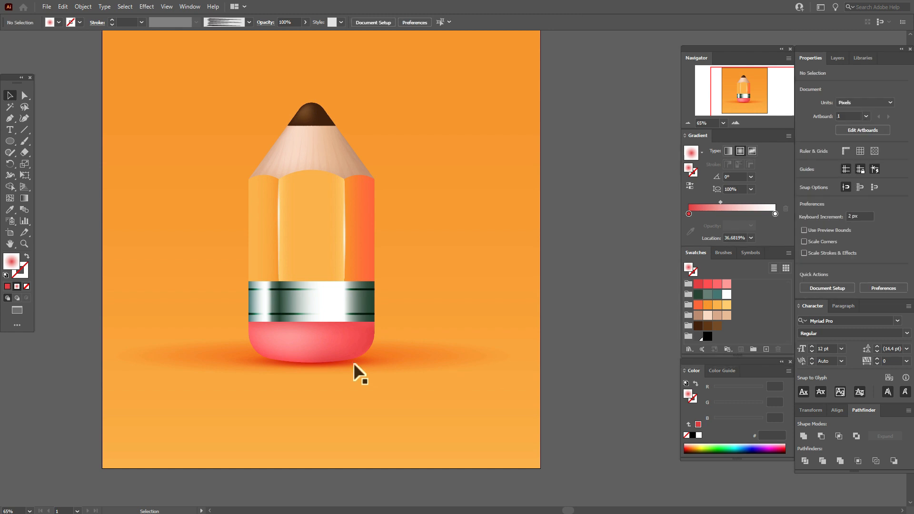
- Nudge the narrow red shadow ellipse slightly up beneath the eraser
{"action": "left_click", "coordinate": [422, 366]}
{"action": "key", "text": "Up"}
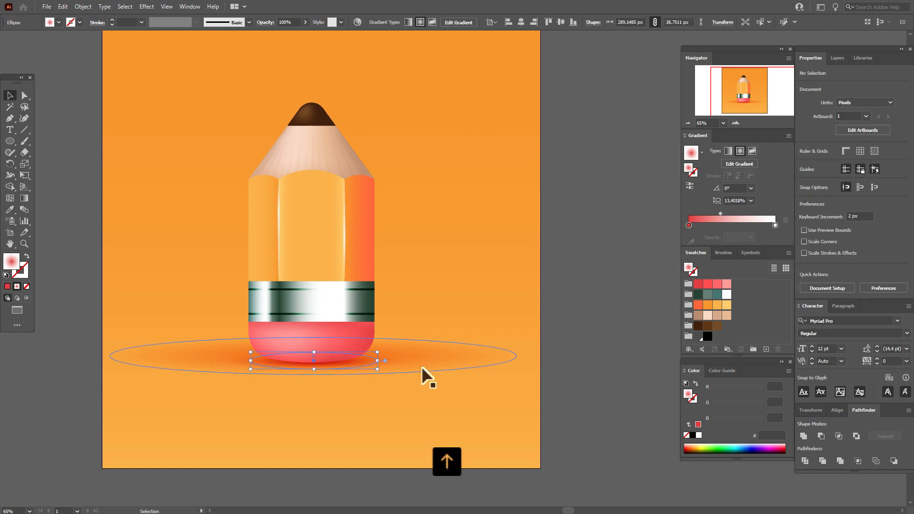
{"action": "left_click", "coordinate": [567, 319]}
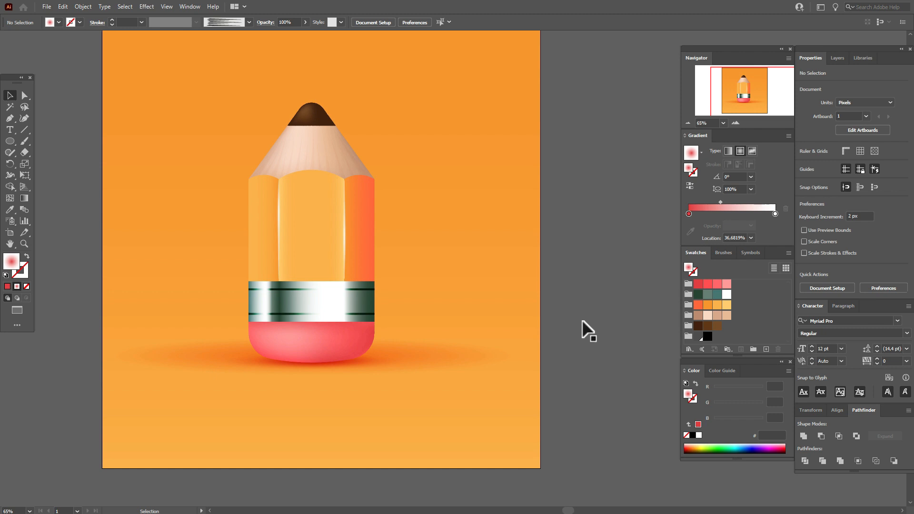
- Copy the wider red shadow ellipse beneath the eraser and paste the duplicate beside the pencil body
{"action": "left_click", "coordinate": [387, 361]}
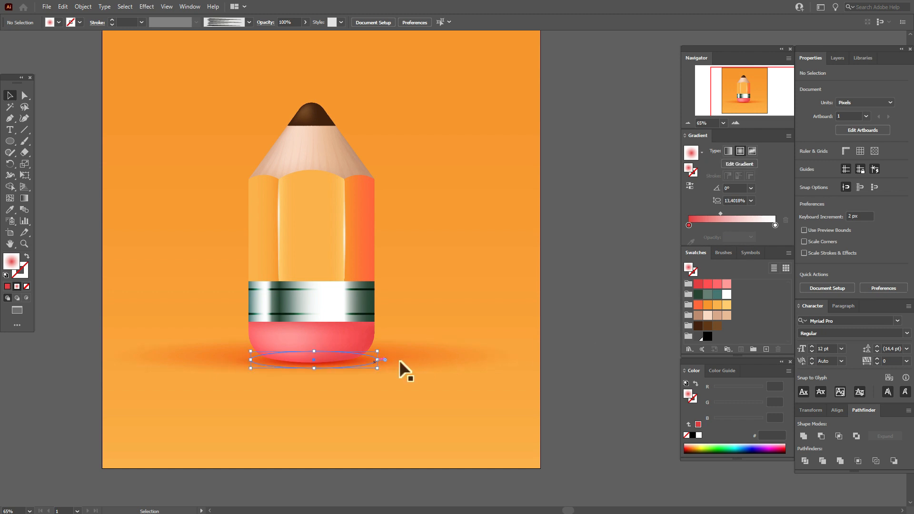
{"action": "left_click_drag", "start_coordinate": [396, 356], "coordinate": [395, 356]}
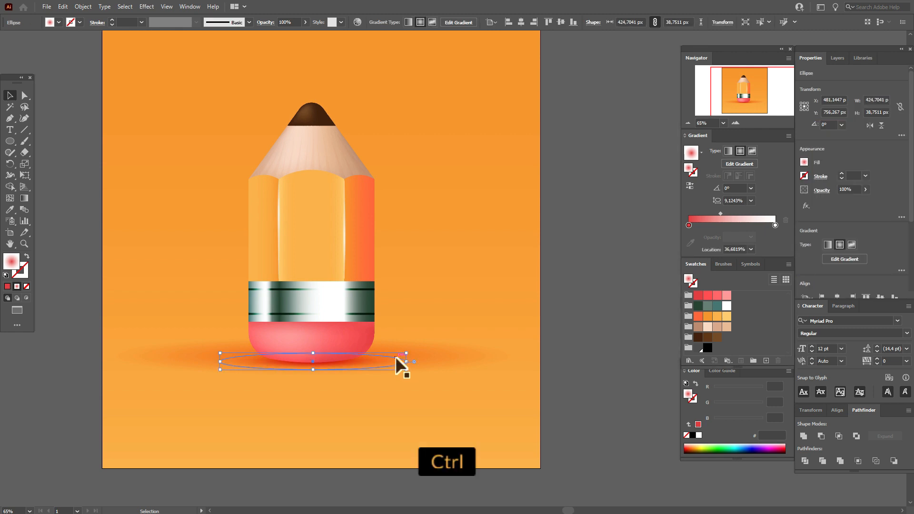
{"action": "key", "text": "ctrl+c"}
{"action": "key", "text": "ctrl+v"}
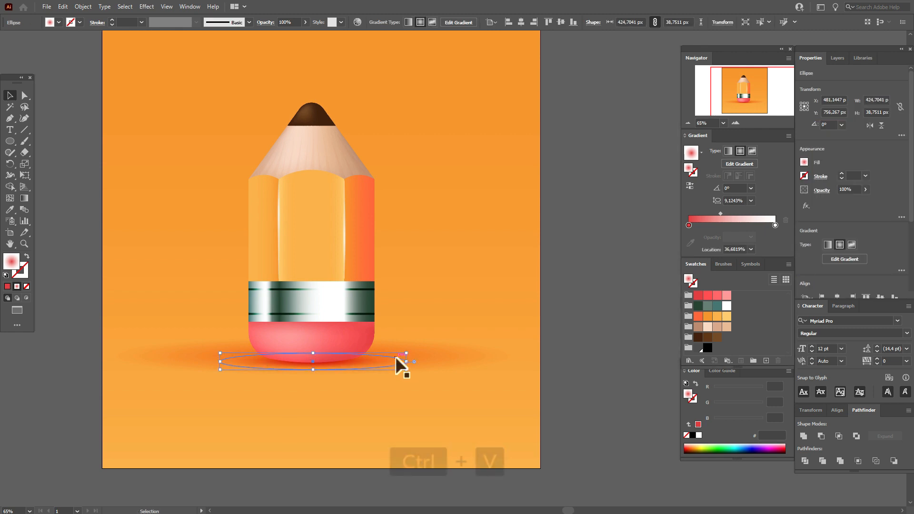
{"action": "key", "text": "ctrl+v"}
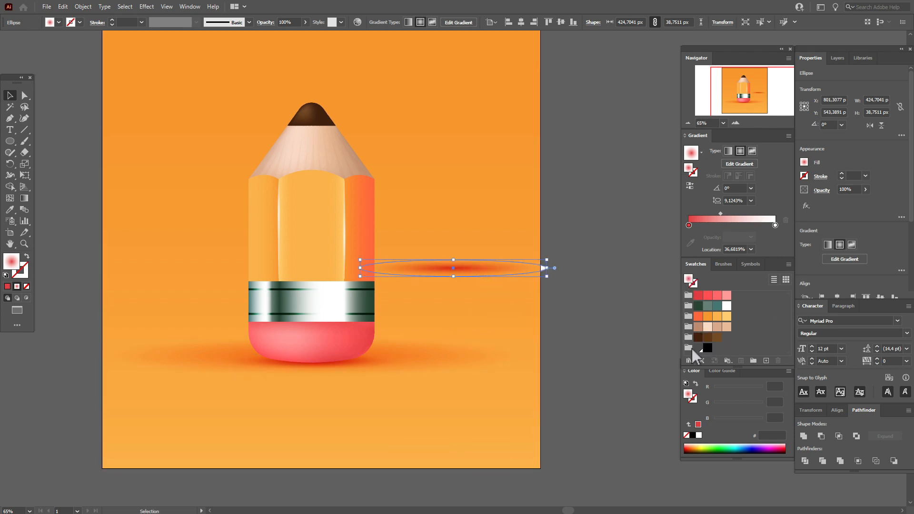
- Recolour the pasted ellipse's gradient centre to the dark grey Shadow swatch and set its opacity to 70%
{"action": "left_click_drag", "start_coordinate": [696, 349], "coordinate": [690, 226]}
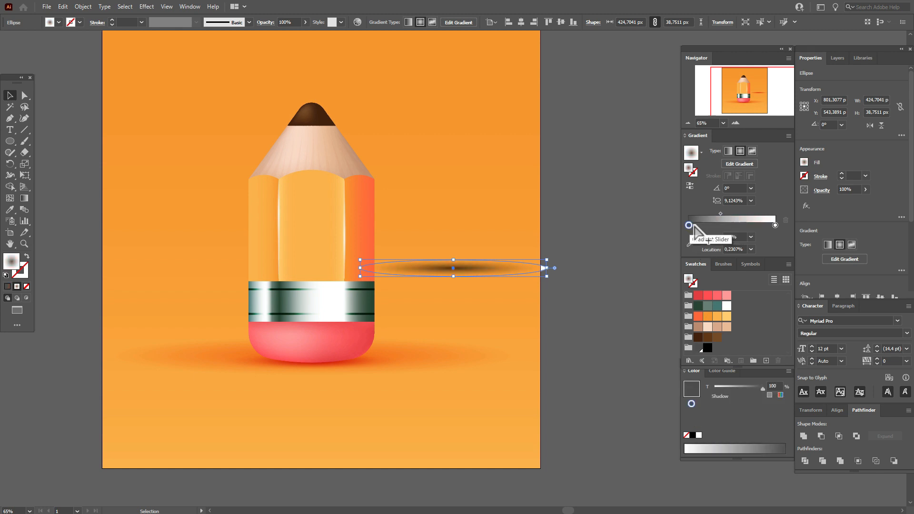
{"action": "left_click", "coordinate": [844, 190]}
{"action": "type", "text": "70"}
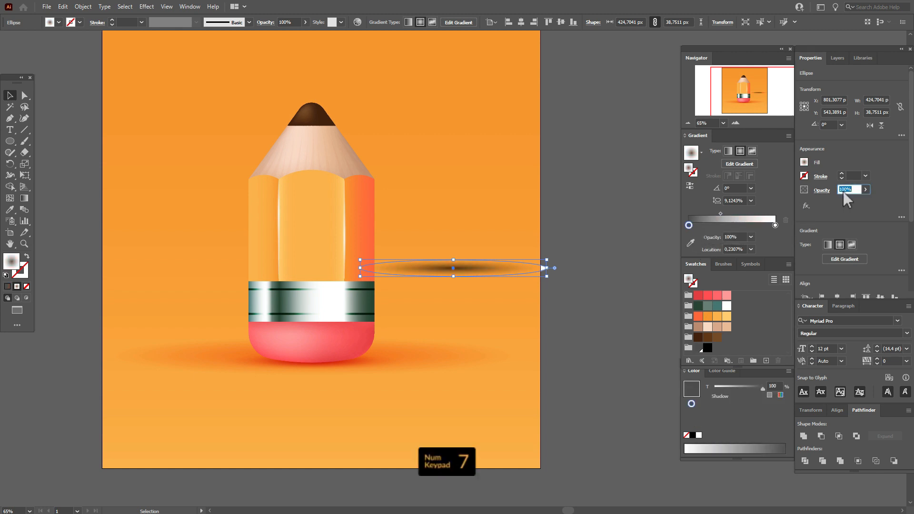
{"action": "key", "text": "Return"}
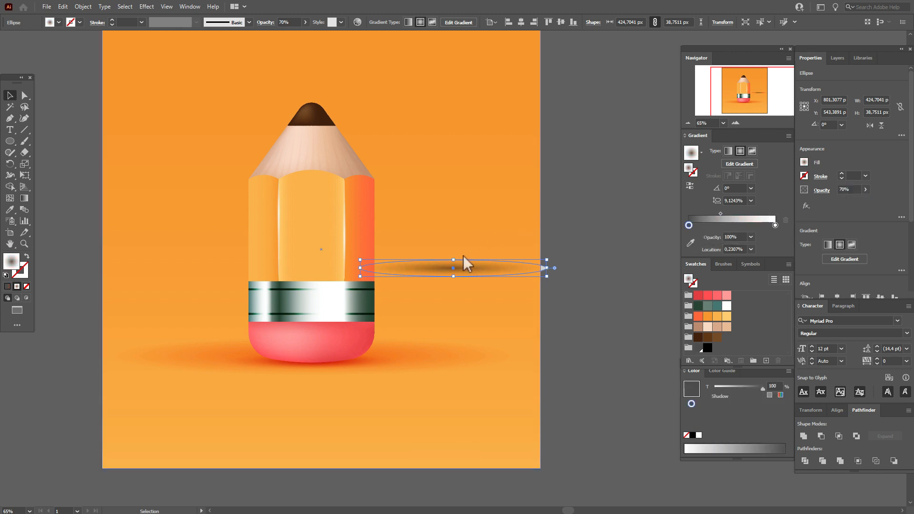
- Resize the dark ellipse to about 314 by 42 px and place it tilted about 9° at the eraser's lower right
{"action": "left_click_drag", "start_coordinate": [457, 263], "coordinate": [459, 256]}
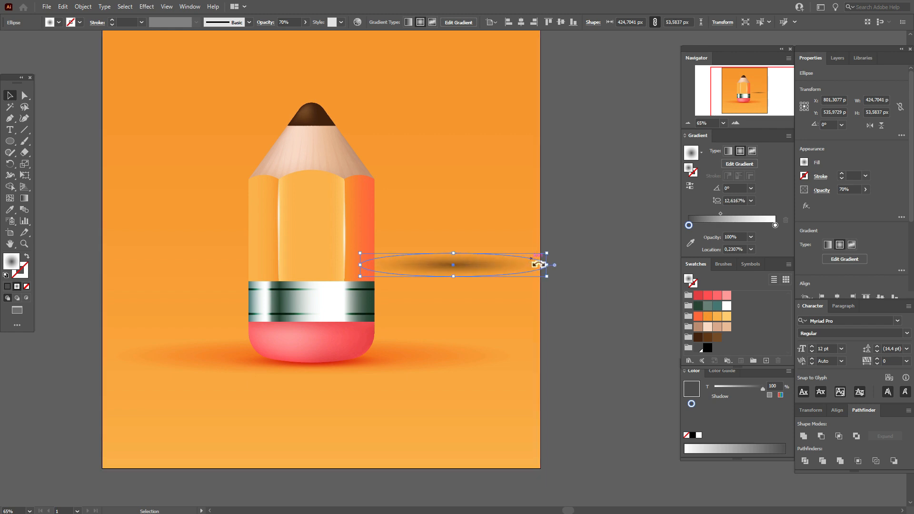
{"action": "left_click_drag", "start_coordinate": [552, 270], "coordinate": [499, 267]}
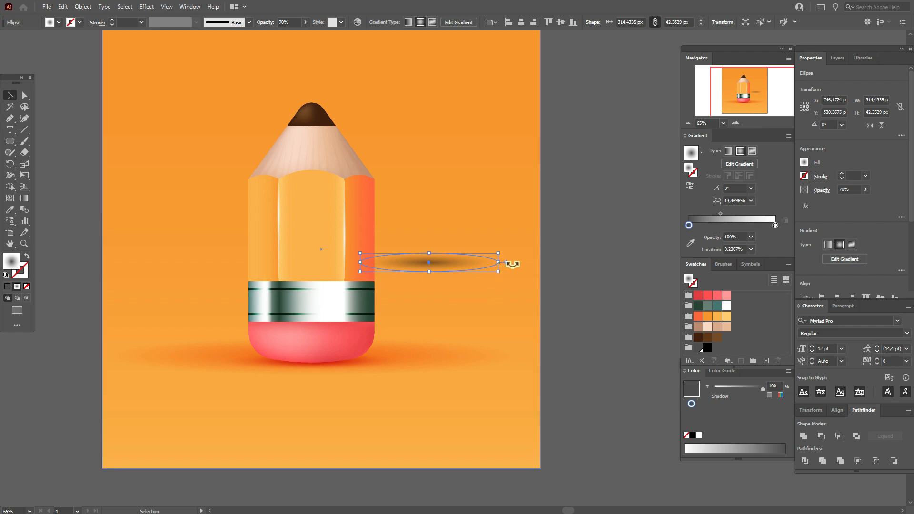
{"action": "left_click_drag", "start_coordinate": [511, 259], "coordinate": [507, 243]}
{"action": "mouse_move", "coordinate": [454, 256]}
{"action": "left_mouse_down"}
{"action": "mouse_move", "coordinate": [462, 262]}
{"action": "mouse_move", "coordinate": [437, 348]}
{"action": "mouse_move", "coordinate": [422, 344]}
{"action": "mouse_move", "coordinate": [469, 336]}
{"action": "left_mouse_up"}
{"action": "mouse_move", "coordinate": [415, 342]}
{"action": "left_mouse_down"}
{"action": "mouse_move", "coordinate": [420, 350]}
{"action": "mouse_move", "coordinate": [407, 347]}
{"action": "left_mouse_up"}
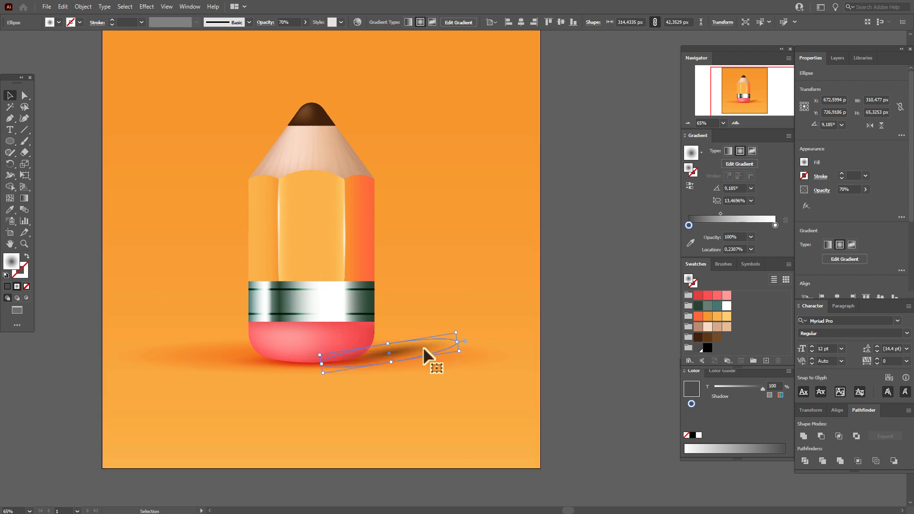
- Send the tilted dark ellipse and the orange background together to the back
{"action": "left_click", "coordinate": [499, 334], "text": "shift"}
{"action": "right_click", "coordinate": [499, 334]}
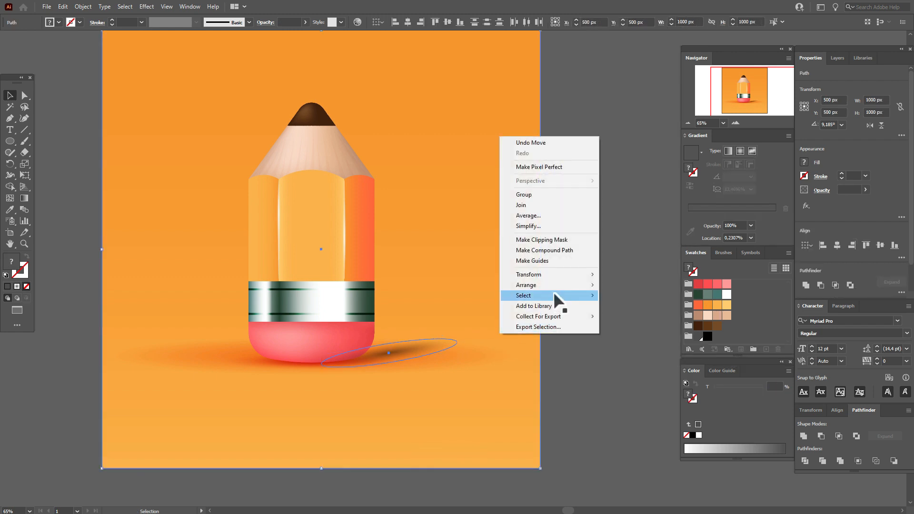
{"action": "mouse_move", "coordinate": [557, 285]}
{"action": "left_click", "coordinate": [612, 316]}
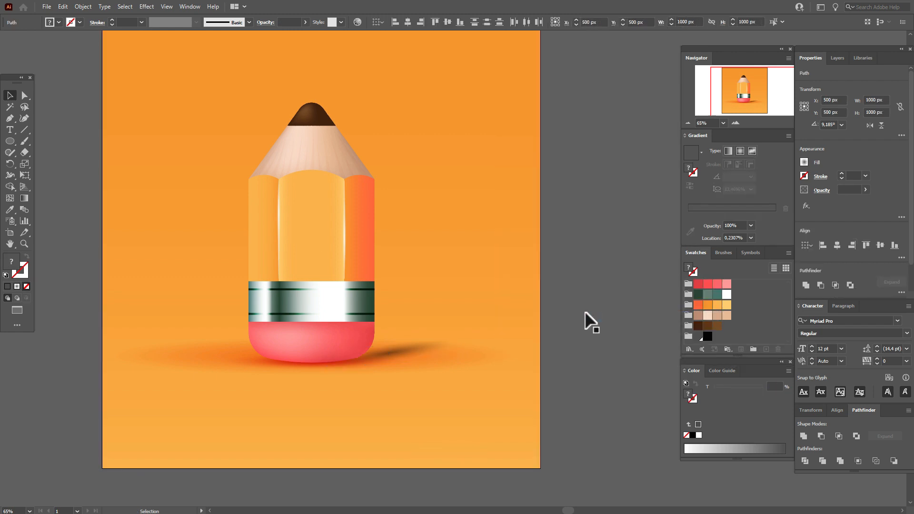
{"action": "left_click", "coordinate": [523, 350]}
- Send the wide orange shadow ellipse and the background together to the back
{"action": "left_click", "coordinate": [431, 345]}
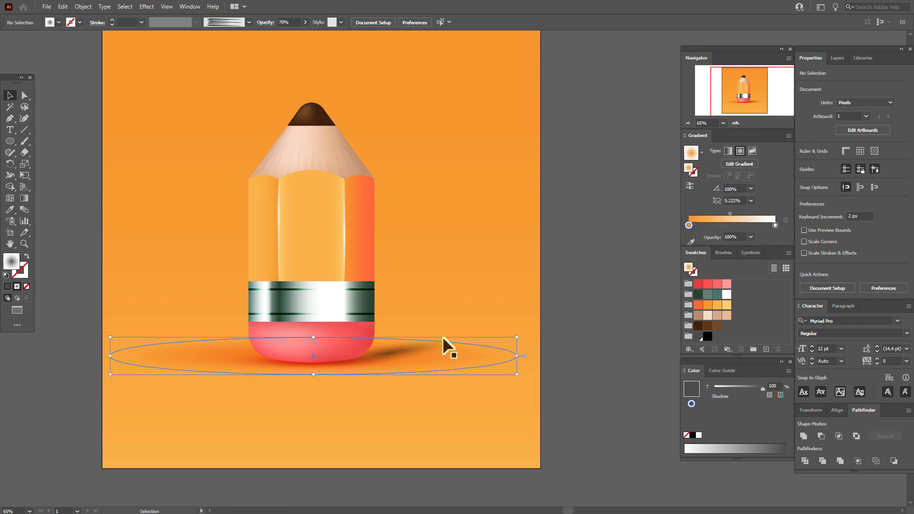
{"action": "key", "text": "ctrl+h"}
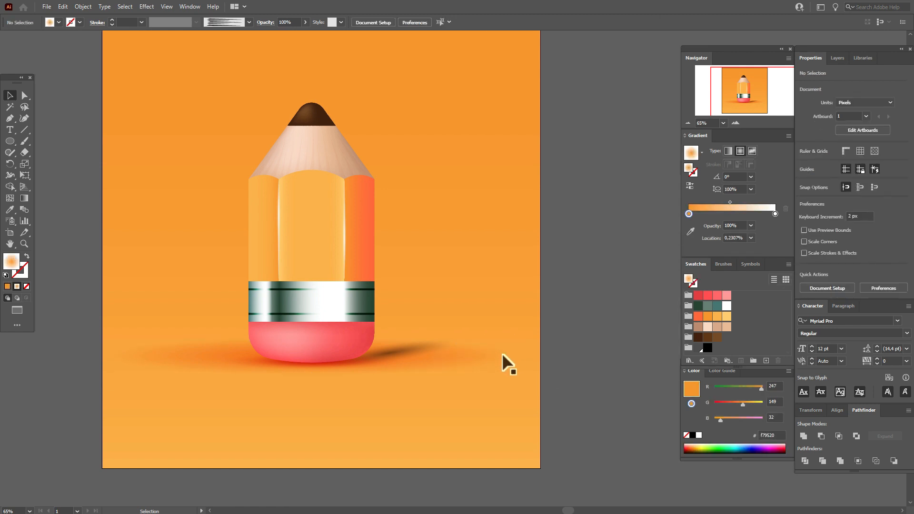
{"action": "left_click", "coordinate": [497, 370], "text": "shift"}
{"action": "right_click", "coordinate": [498, 371]}
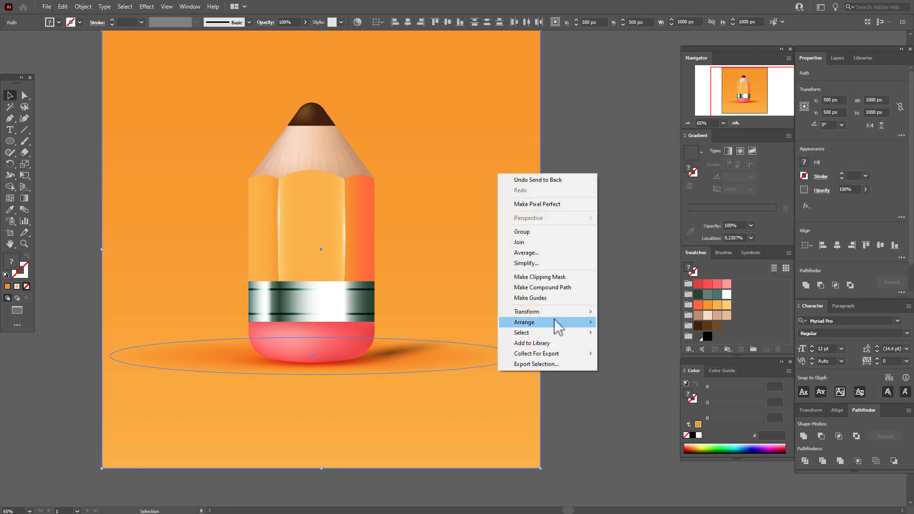
{"action": "mouse_move", "coordinate": [554, 322]}
{"action": "left_click", "coordinate": [616, 351]}
{"action": "key", "text": "ctrl+h"}
- Reduce the dark shadow ellipse's tilt to about 7° and nudge it down under the eraser's right side
{"action": "left_click", "coordinate": [425, 344]}
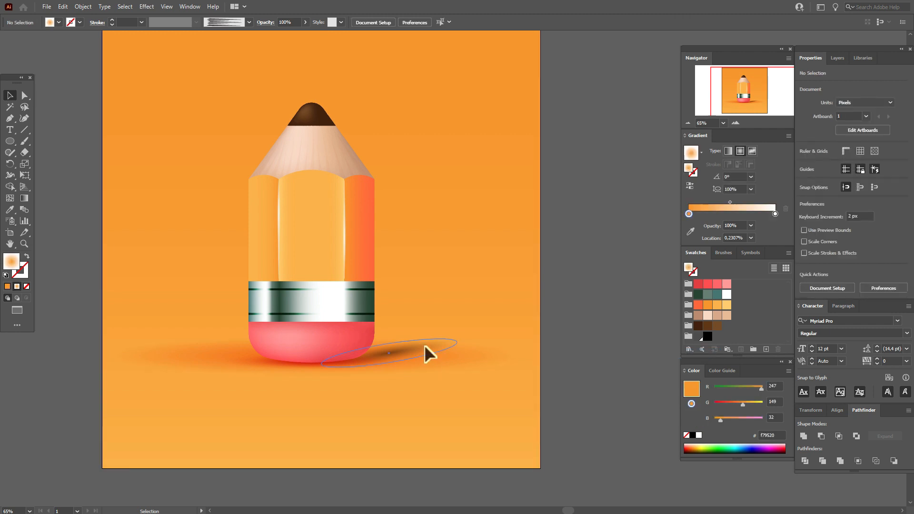
{"action": "key", "text": "ctrl+h"}
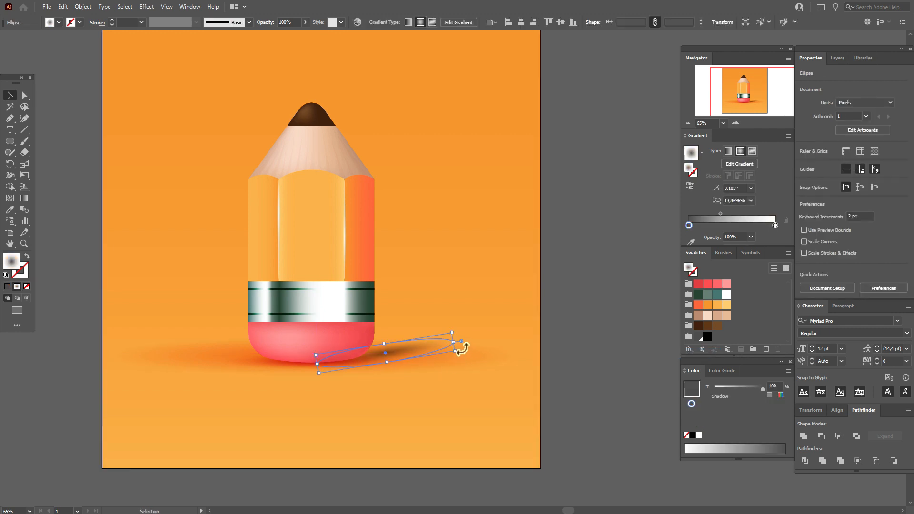
{"action": "left_click_drag", "start_coordinate": [462, 347], "coordinate": [470, 347]}
{"action": "key", "text": "Down"}
{"action": "key", "text": "Down"}
{"action": "key", "text": "Down"}
{"action": "key", "text": "Down"}
{"action": "key", "text": "Down"}
{"action": "key", "text": "Down"}
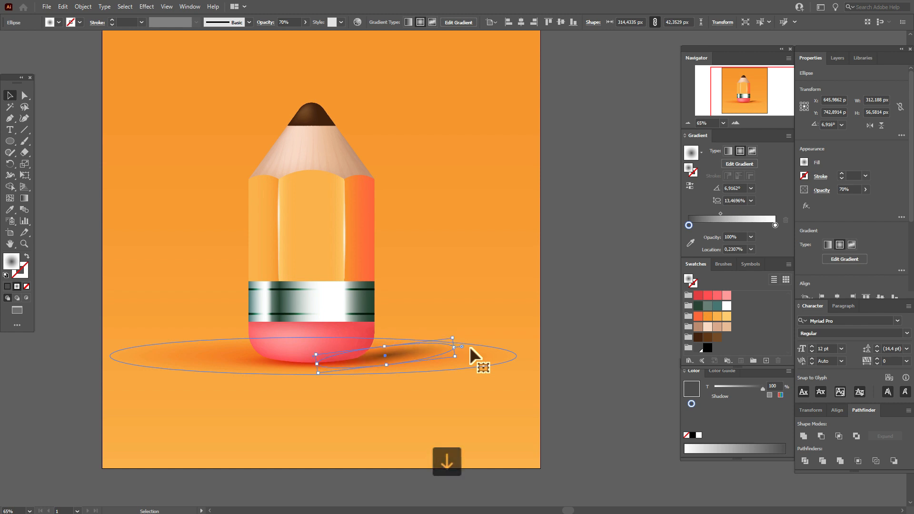
- Duplicate the dark shadow ellipse and fit the copy under the eraser's left side, about 212 px wide and tilted about -11°
{"action": "key", "text": "ctrl+c"}
{"action": "key", "text": "ctrl+f"}
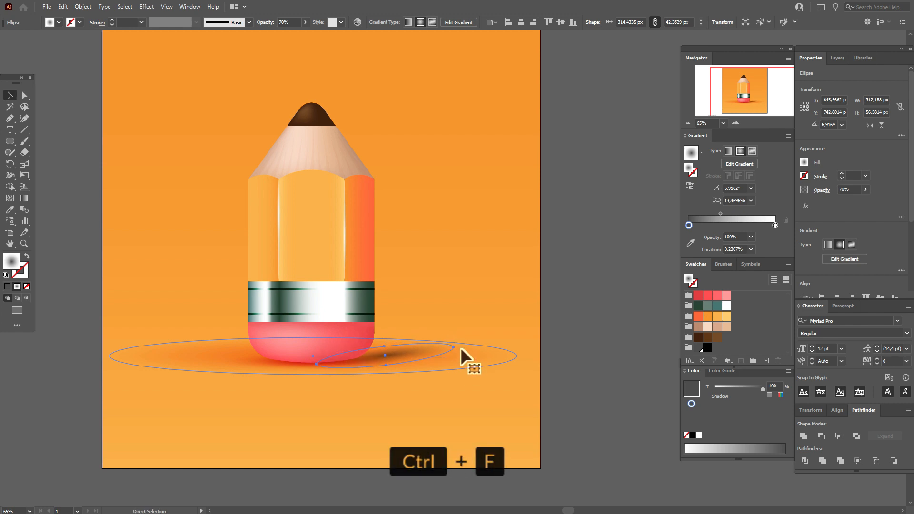
{"action": "left_click_drag", "start_coordinate": [461, 347], "coordinate": [247, 355]}
{"action": "left_click_drag", "start_coordinate": [310, 347], "coordinate": [316, 373]}
{"action": "left_click_drag", "start_coordinate": [224, 364], "coordinate": [233, 359]}
{"action": "left_click_drag", "start_coordinate": [321, 371], "coordinate": [269, 355]}
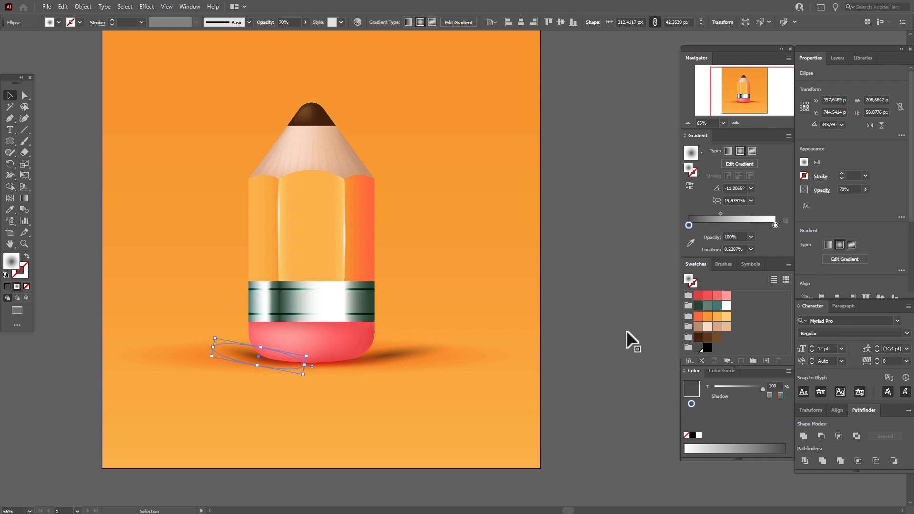
- Nudge the left dark shadow ellipse up about 4 px beneath the eraser
{"action": "key", "text": "Up"}
{"action": "key", "text": "Up"}
{"action": "key", "text": "Up"}
{"action": "key", "text": "Up"}
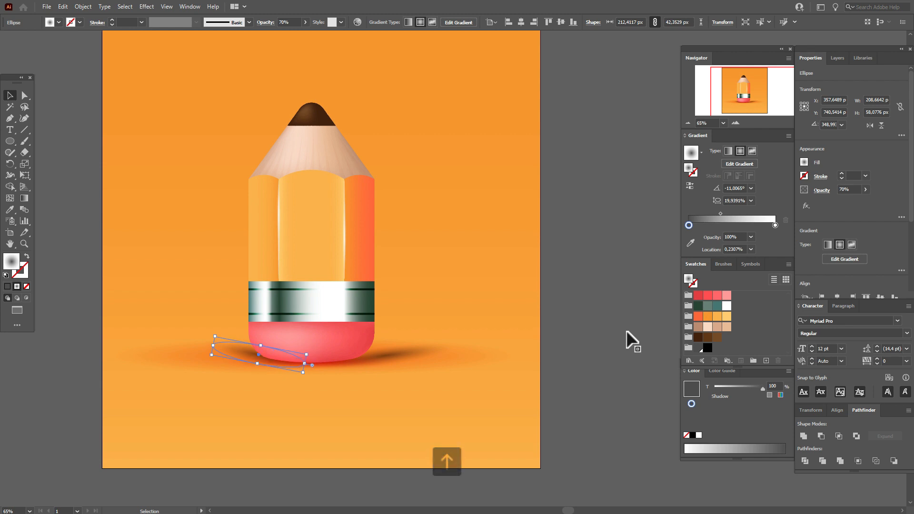
{"action": "left_click", "coordinate": [627, 330]}
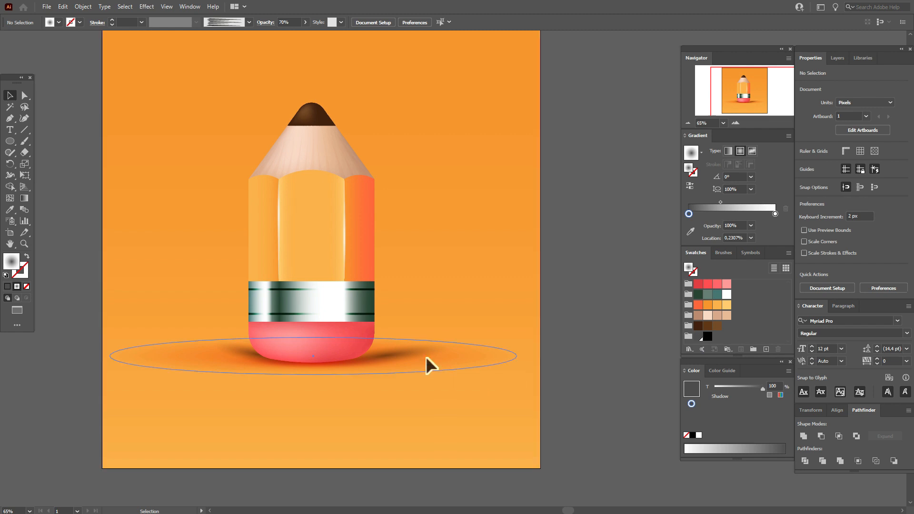
- Set the opacity of both tilted dark shadow ellipses to 55%
{"action": "left_click", "coordinate": [412, 349]}
{"action": "left_click", "coordinate": [243, 351], "text": "shift"}
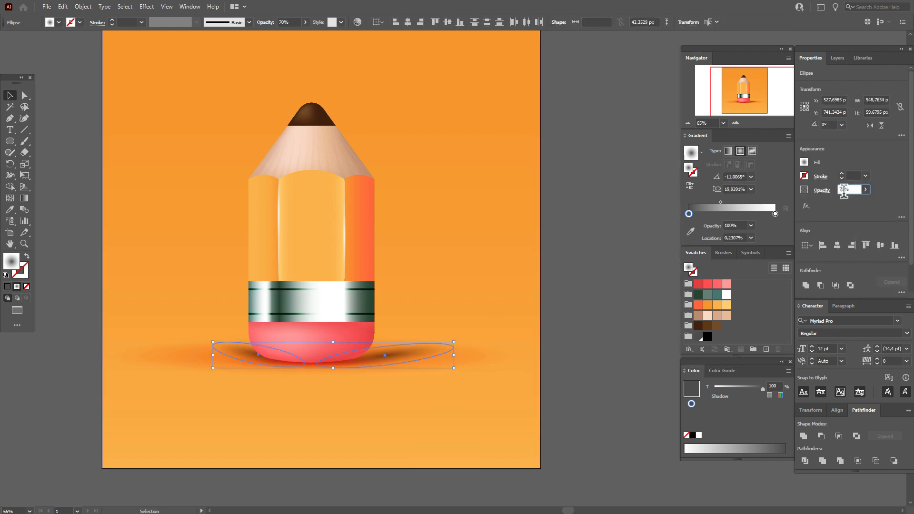
{"action": "type", "text": "55"}
{"action": "key", "text": "Return"}
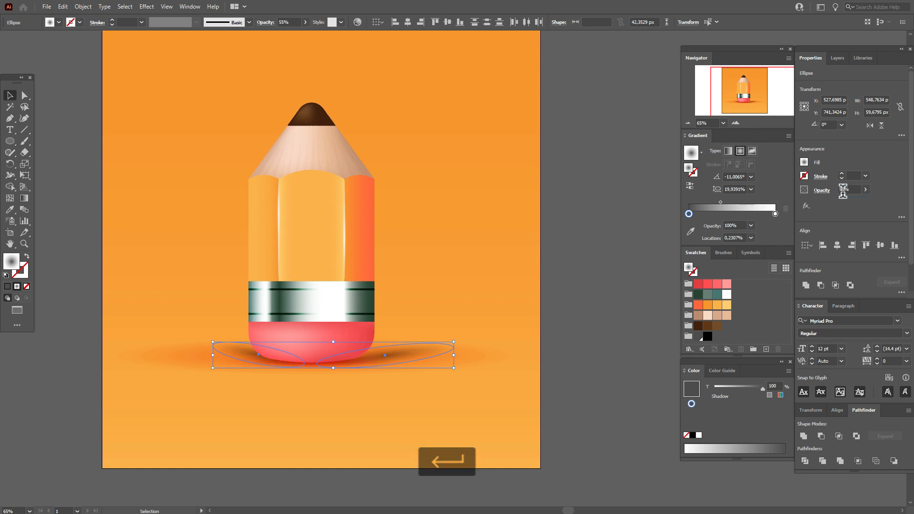
{"action": "left_click", "coordinate": [590, 304]}
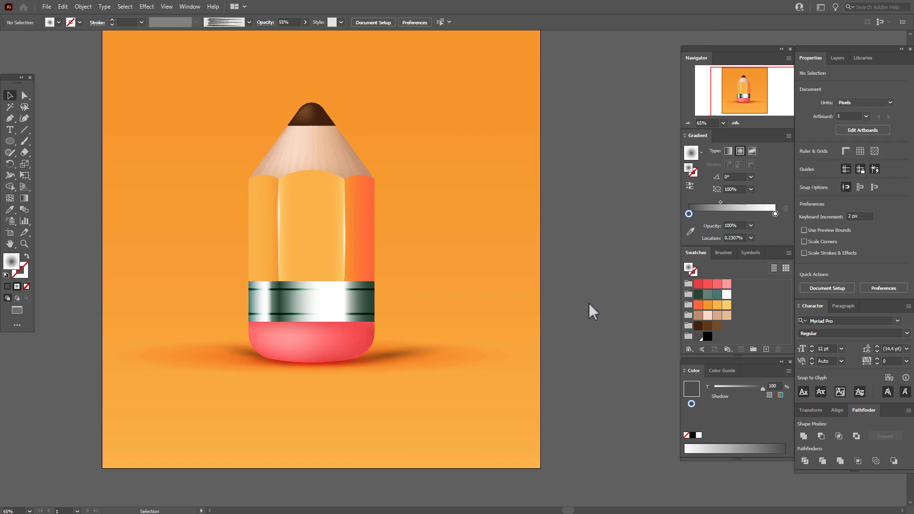
- Shift the right dark shadow ellipse slightly outward and duplicate it in place
{"action": "left_click_drag", "start_coordinate": [414, 354], "coordinate": [420, 353]}
{"action": "key", "text": "ctrl+c"}
{"action": "key", "text": "ctrl+f"}
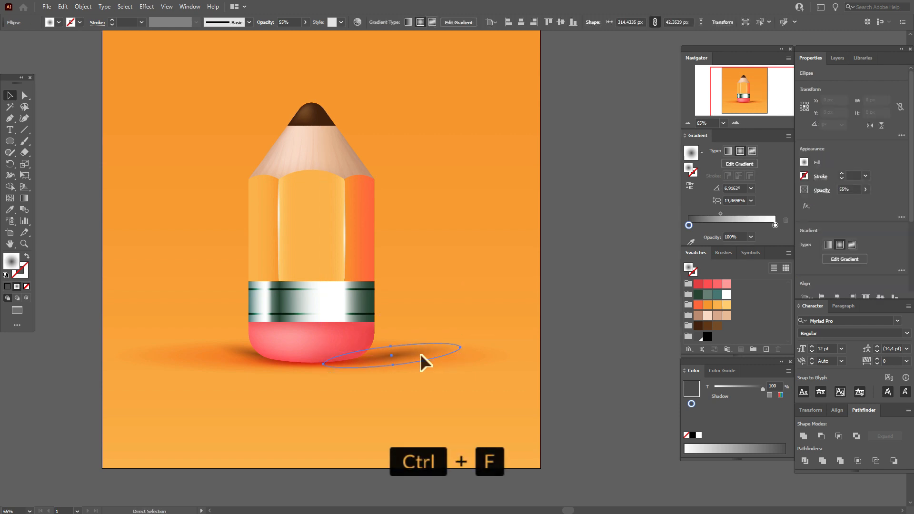
- Enlarge the duplicated right ellipse to about 473 by 64 px and recolour its gradient centre to orange F79520
{"action": "left_click_drag", "start_coordinate": [460, 348], "coordinate": [532, 350]}
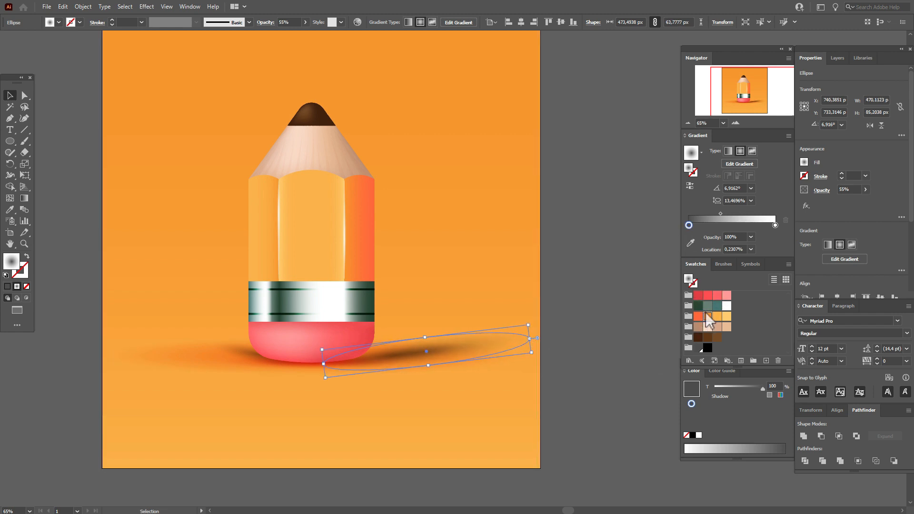
{"action": "left_click_drag", "start_coordinate": [708, 316], "coordinate": [689, 225]}
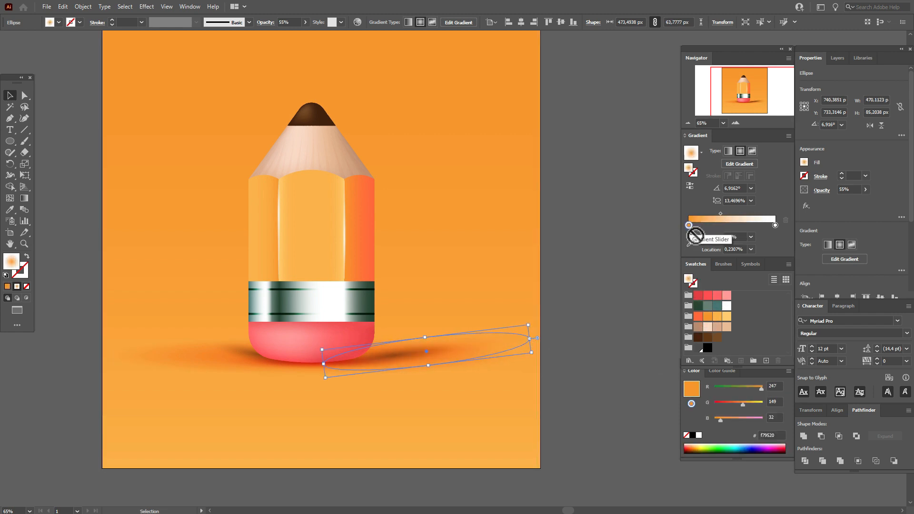
{"action": "left_click", "coordinate": [592, 284]}
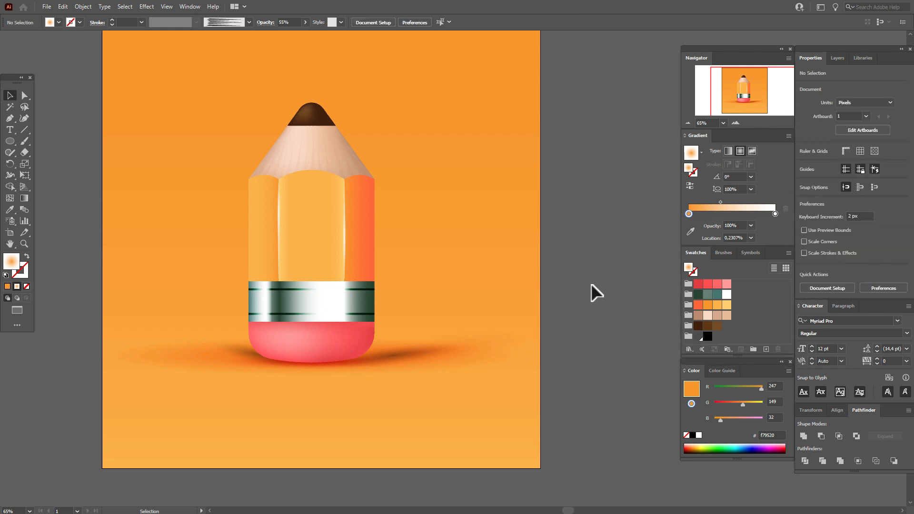
- Move the orange copy aside and resize the right dark shadow ellipse to about 367 by 57 px
{"action": "left_click_drag", "start_coordinate": [418, 353], "coordinate": [475, 348]}
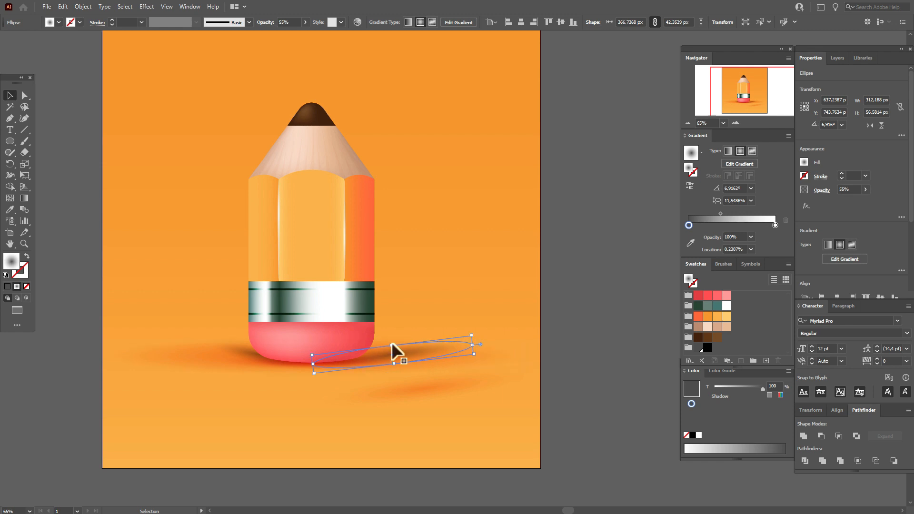
{"action": "left_click_drag", "start_coordinate": [392, 346], "coordinate": [398, 355]}
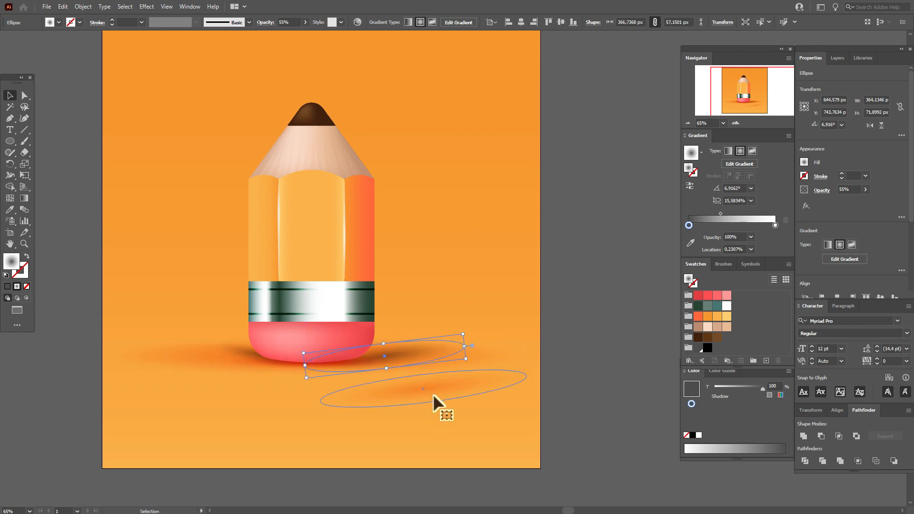
- Move the tilted orange ellipse back, widen it to about 559 px and centre it on the right dark shadow ellipse
{"action": "left_click_drag", "start_coordinate": [432, 387], "coordinate": [396, 349]}
{"action": "left_click_drag", "start_coordinate": [500, 337], "coordinate": [523, 340]}
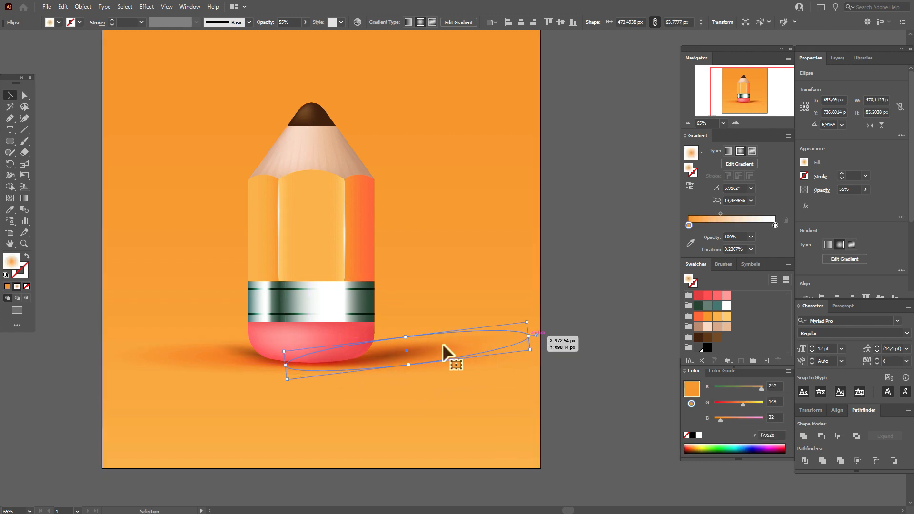
{"action": "left_click_drag", "start_coordinate": [407, 356], "coordinate": [386, 356]}
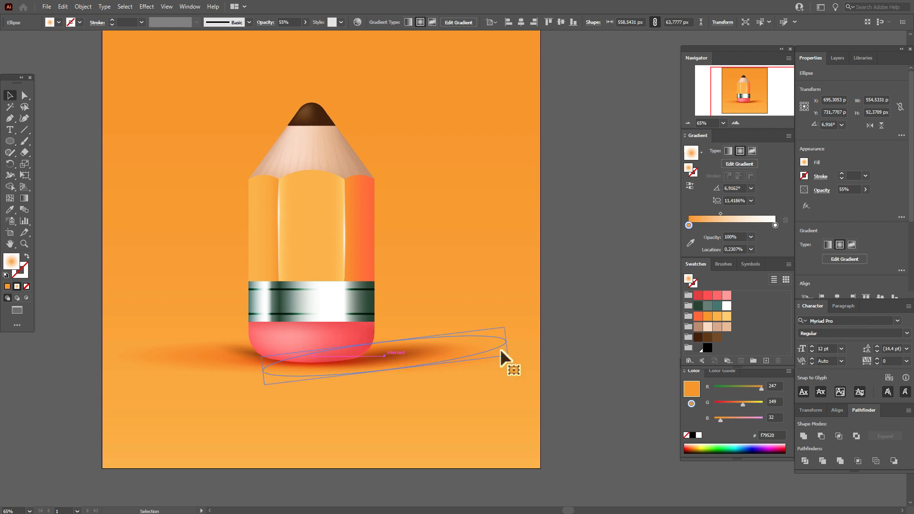
{"action": "left_click", "coordinate": [553, 346]}
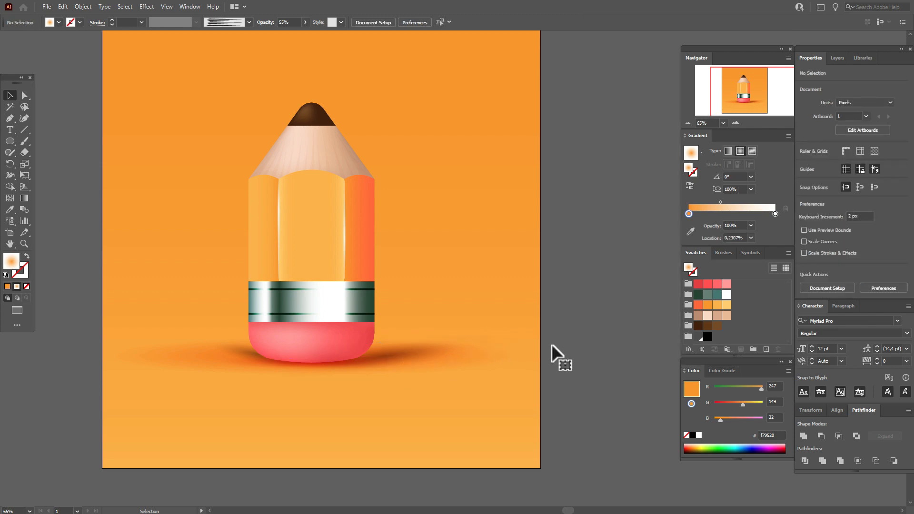
- Lower the opacity of the tilted orange ellipse over the right dark shadow to 35%
{"action": "left_click", "coordinate": [424, 353]}
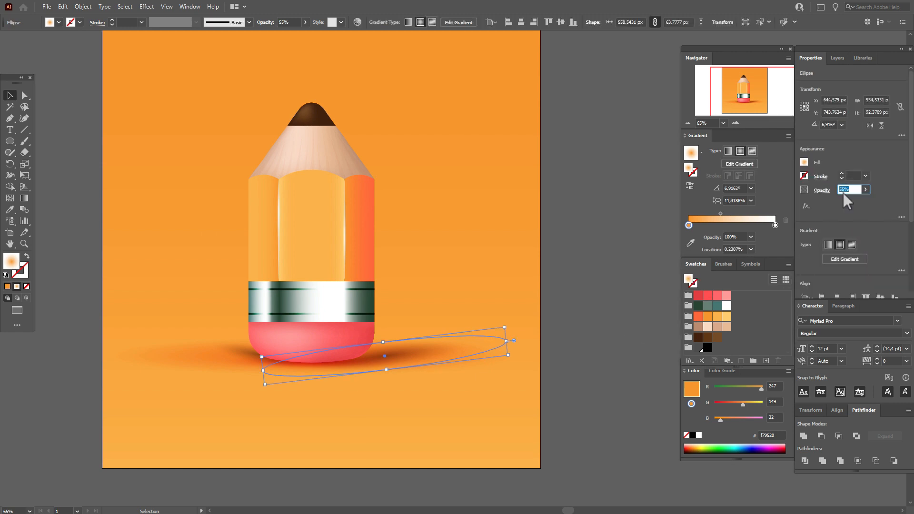
{"action": "type", "text": "35"}
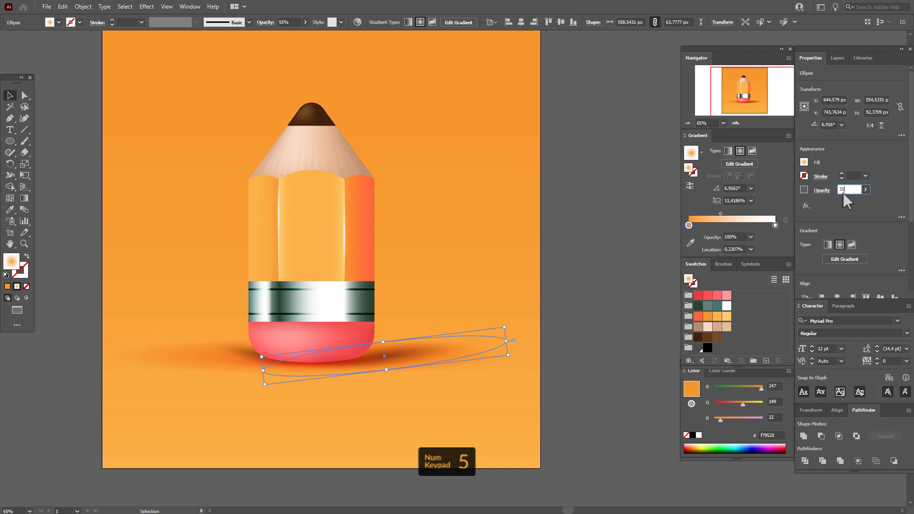
{"action": "key", "text": "Return"}
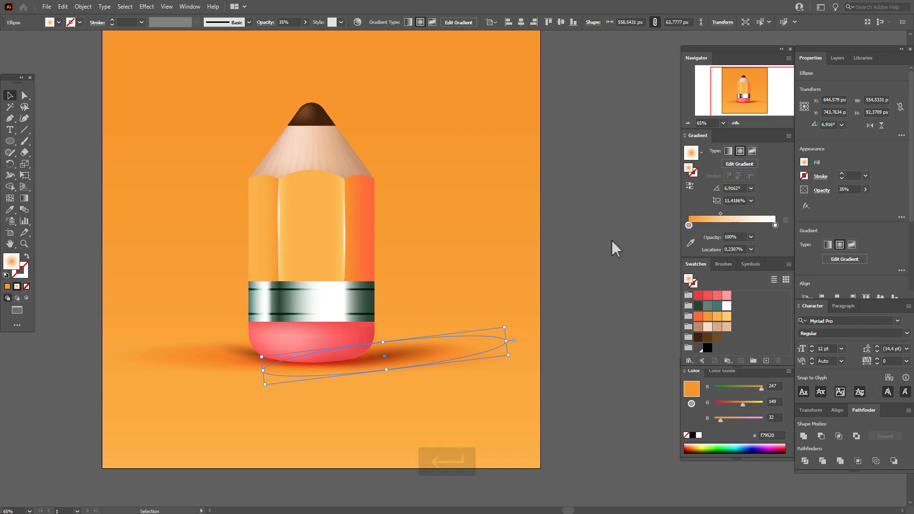
{"action": "left_click", "coordinate": [579, 247]}
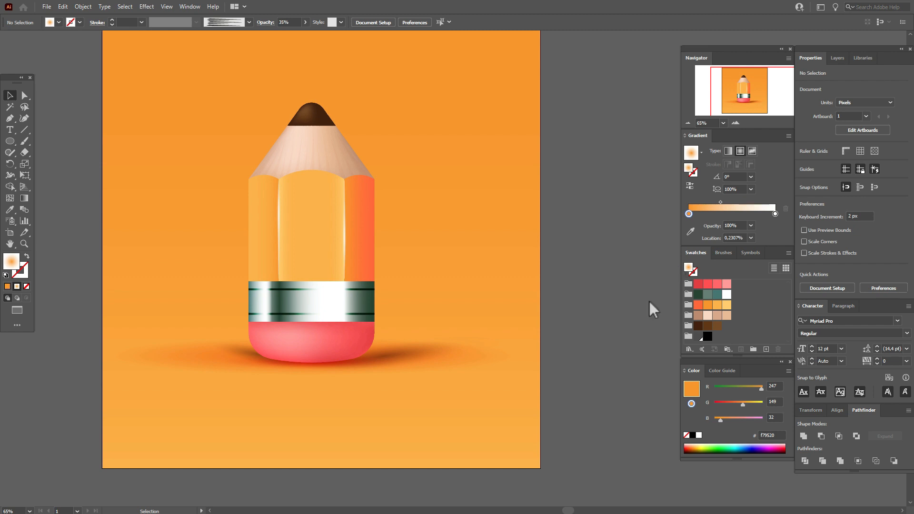
- Nudge both red shadow ellipses beneath the eraser slightly downward together
{"action": "left_click", "coordinate": [327, 368]}
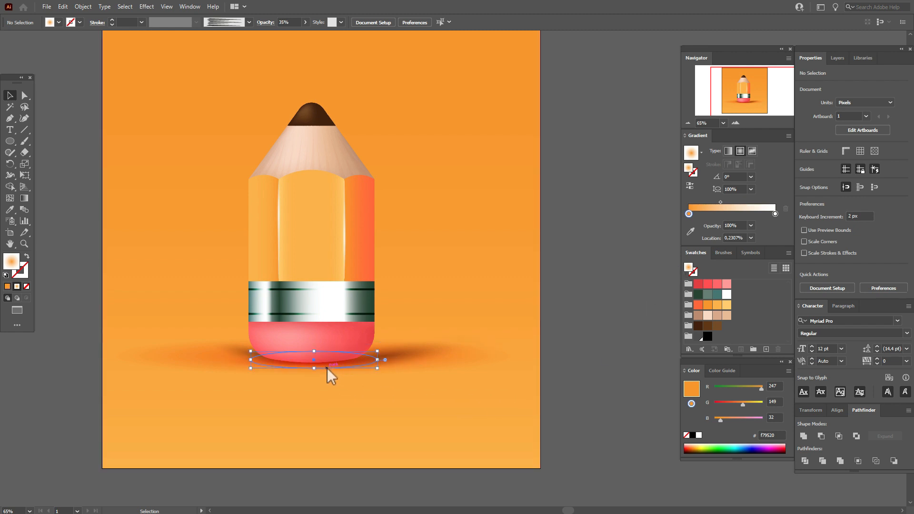
{"action": "left_click", "coordinate": [259, 367], "text": "shift"}
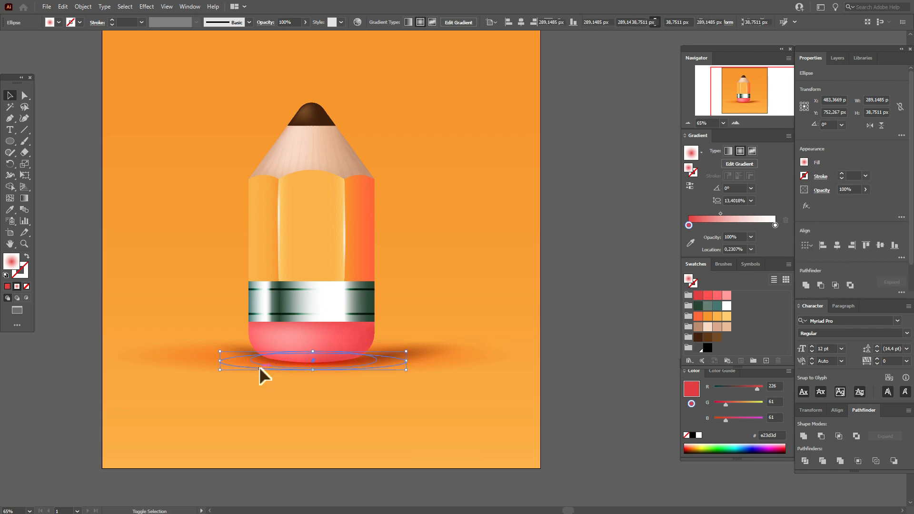
{"action": "key", "text": "Down"}
{"action": "key", "text": "Down"}
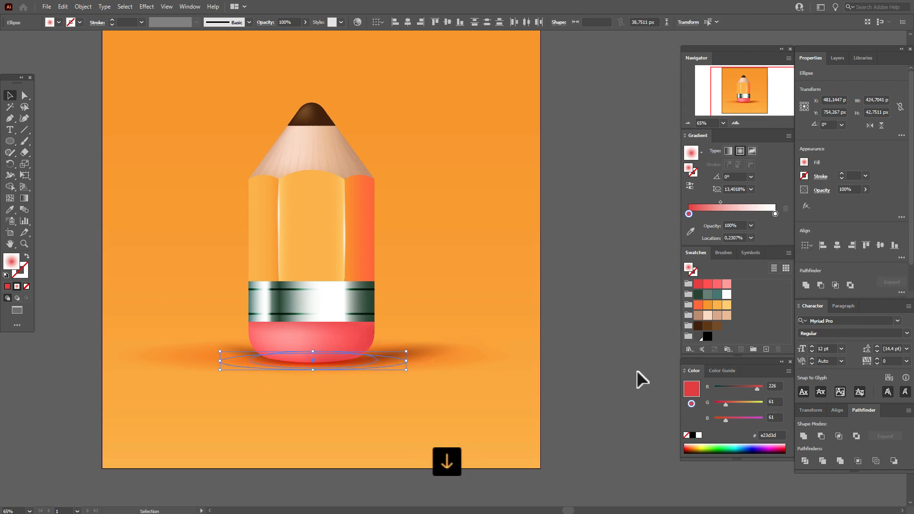
{"action": "left_click", "coordinate": [609, 359]}
- Nudge the smaller red shadow ellipse back up two increments and the wider one up one increment
{"action": "left_click", "coordinate": [338, 365]}
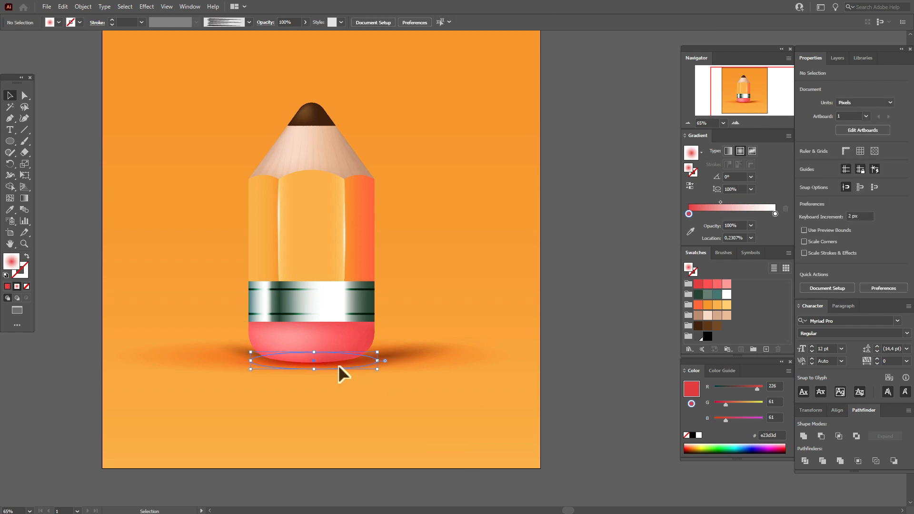
{"action": "key", "text": "Up"}
{"action": "key", "text": "Up"}
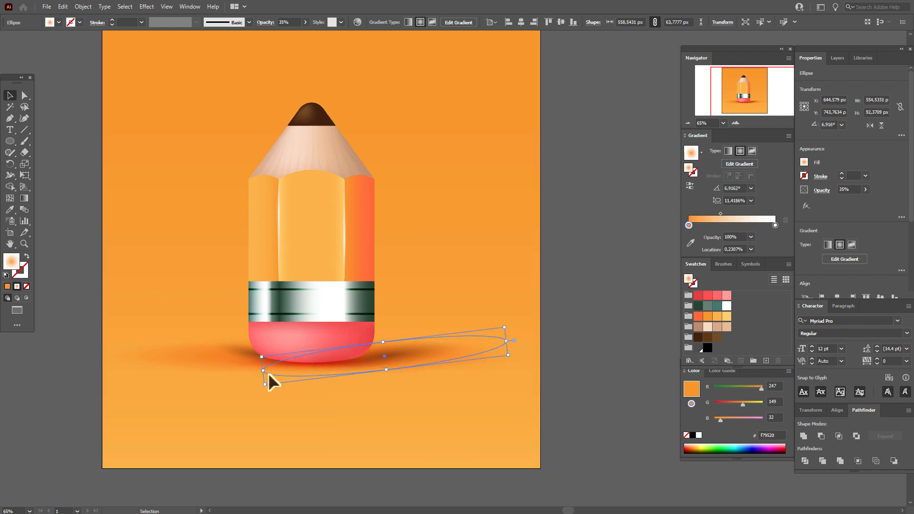
{"action": "left_click", "coordinate": [281, 368]}
{"action": "key", "text": "Up"}
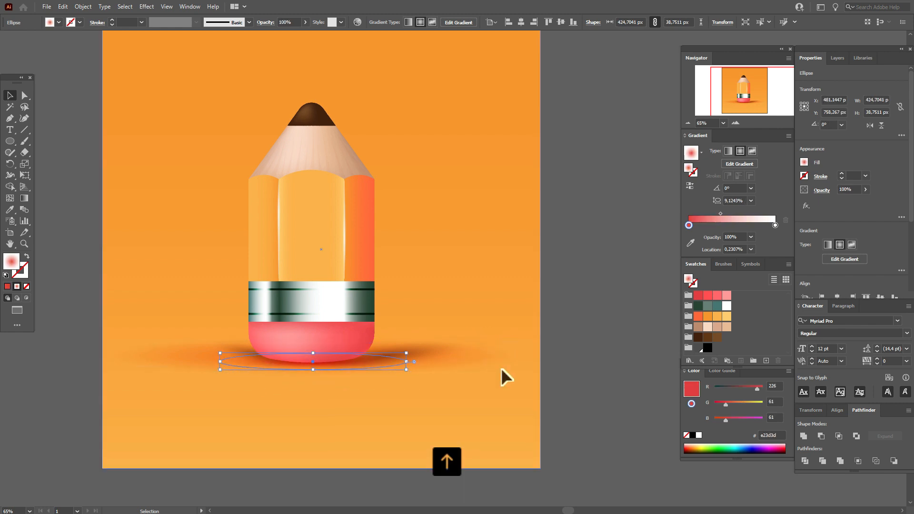
{"action": "left_click", "coordinate": [573, 349]}
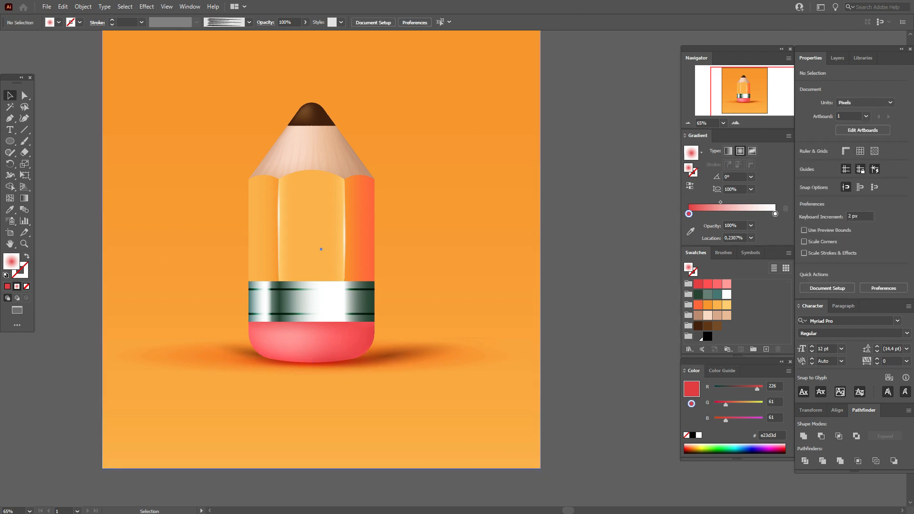
- Shift the background rectangle's vertical linear gradient slightly downward and deselect the rectangle
{"action": "left_click", "coordinate": [321, 249]}
{"action": "key", "text": "g"}
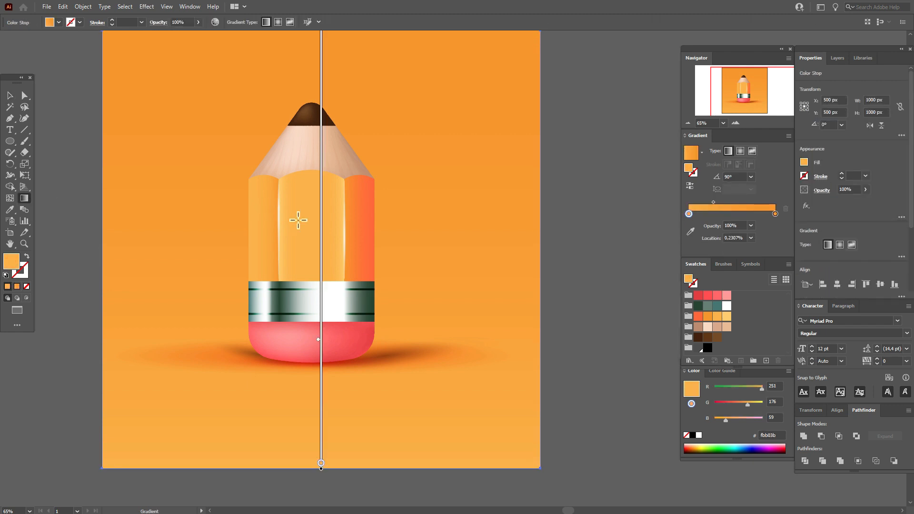
{"action": "left_click_drag", "start_coordinate": [325, 248], "coordinate": [324, 256]}
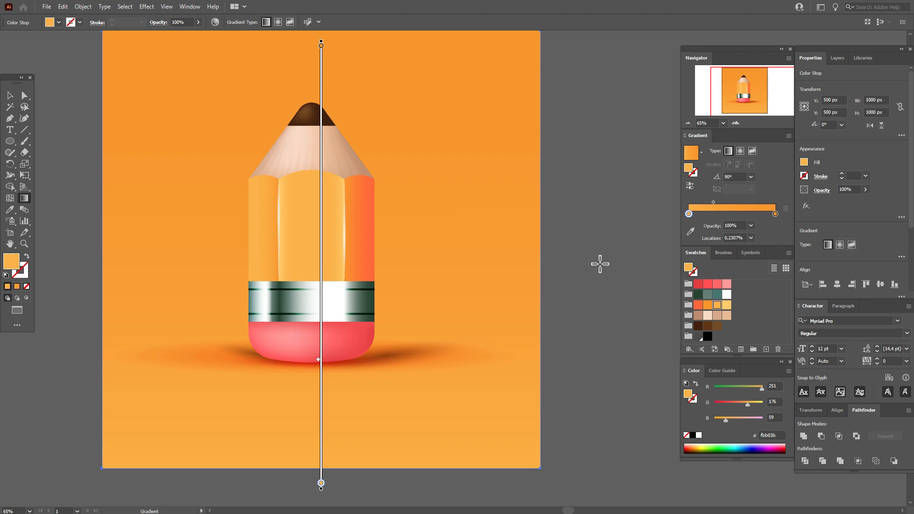
{"action": "key", "text": "space"}
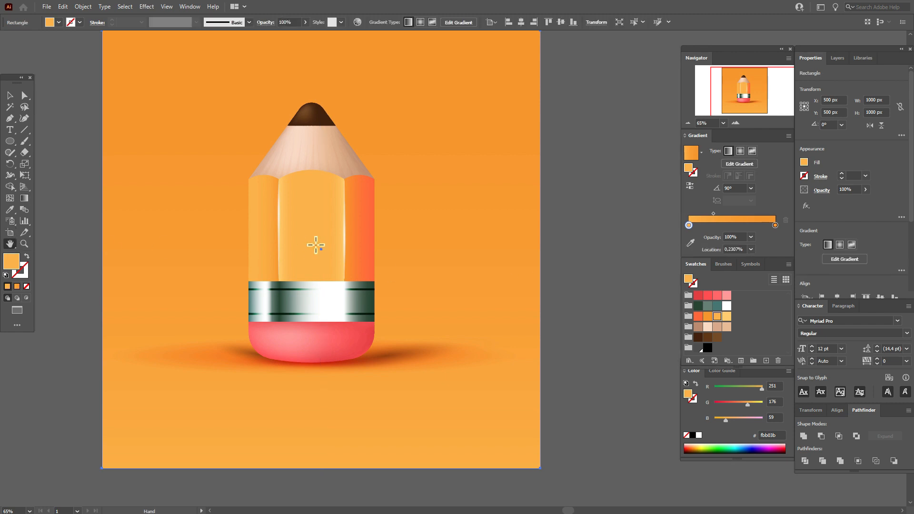
{"action": "left_click_drag", "start_coordinate": [316, 241], "coordinate": [346, 261]}
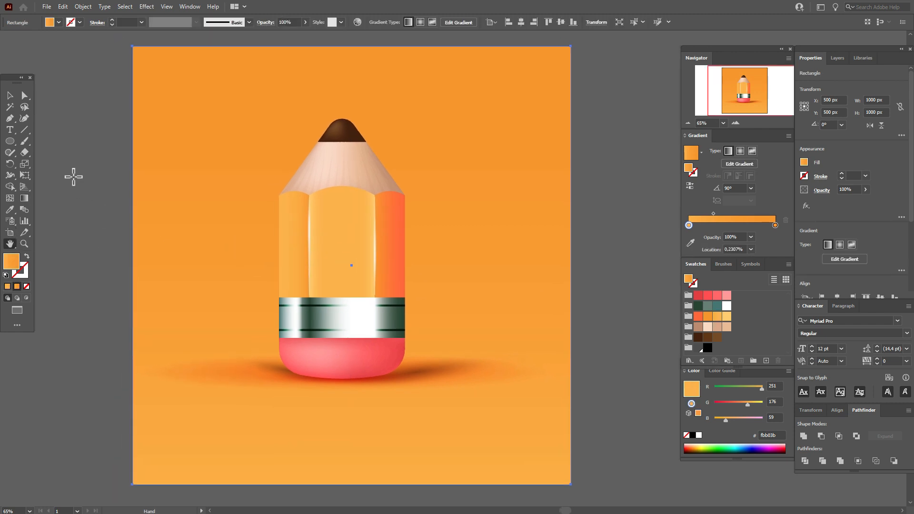
{"action": "left_click", "coordinate": [10, 95]}
{"action": "left_click", "coordinate": [70, 122]}
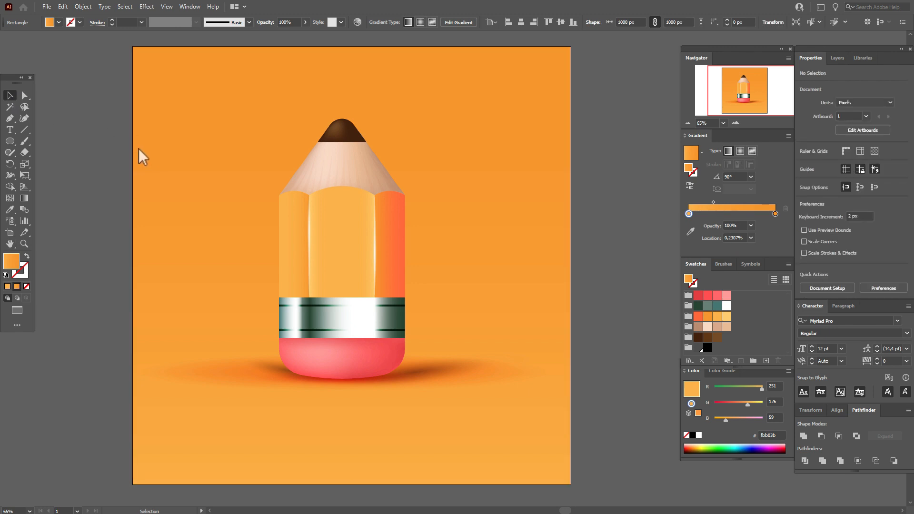